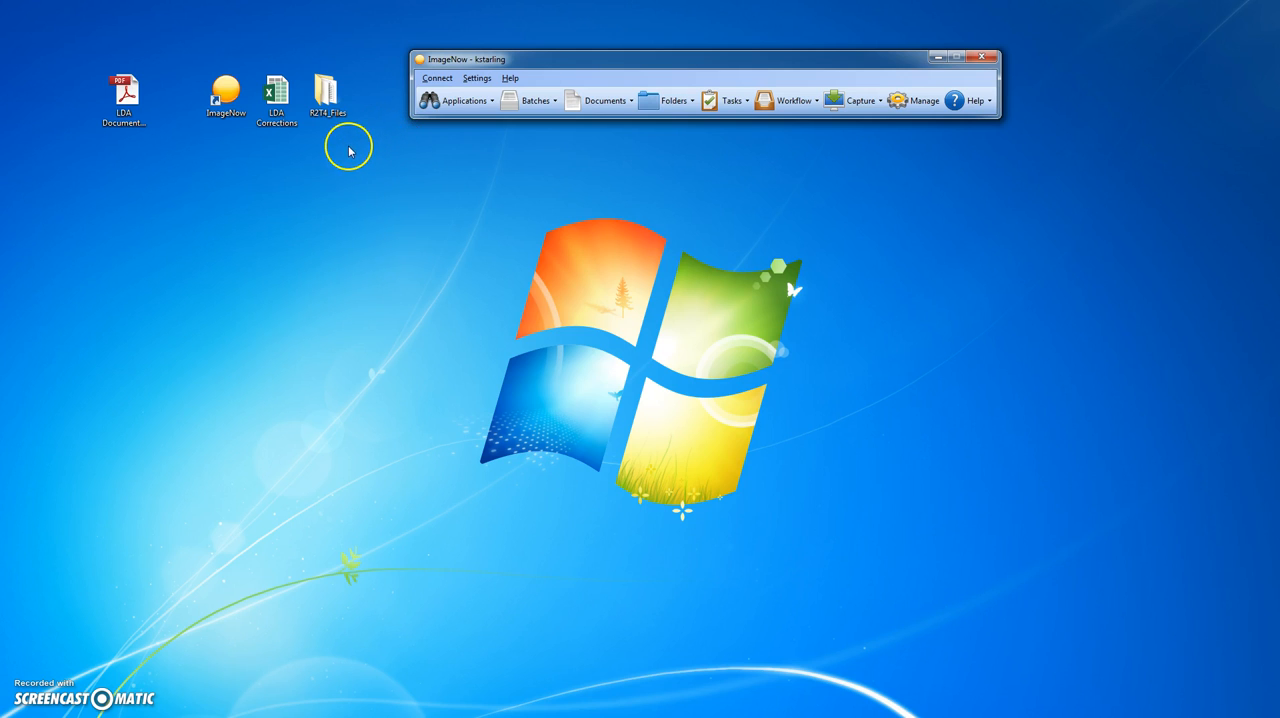
- Open the LDA Corrections workbook from the desktop
click(287, 112)
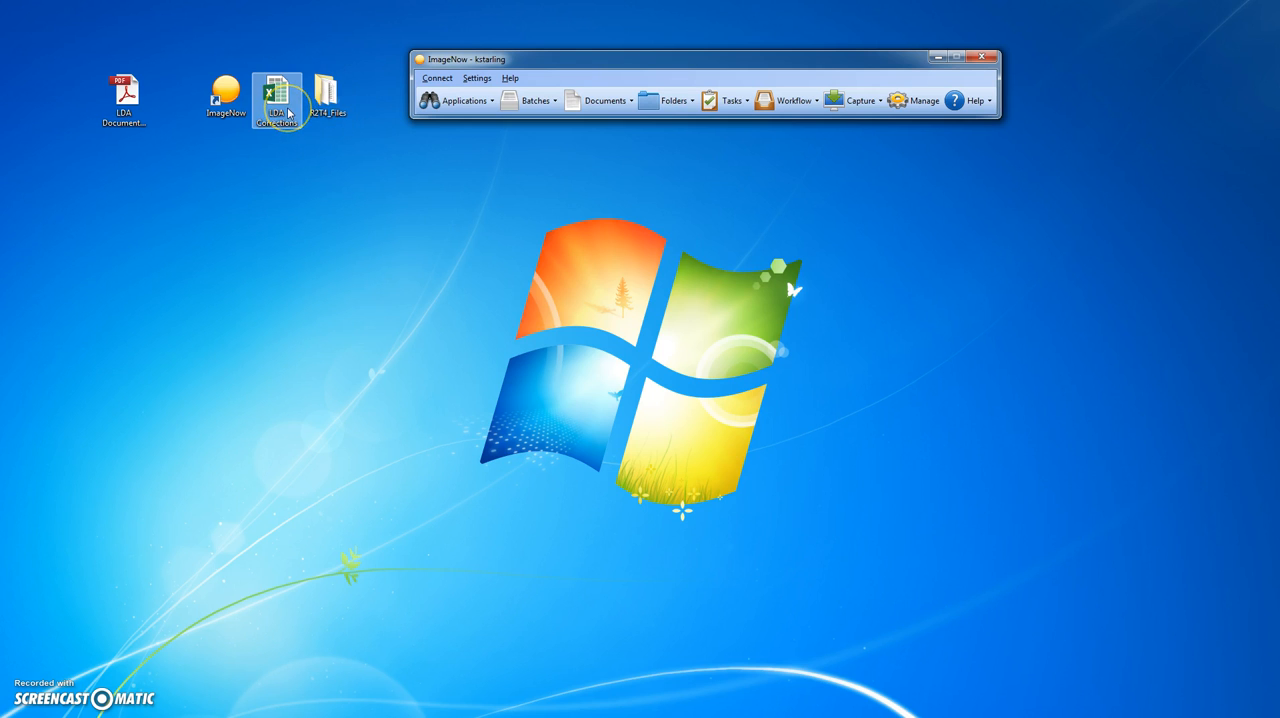
double_click(287, 112)
drag(361, 110, 338, 103)
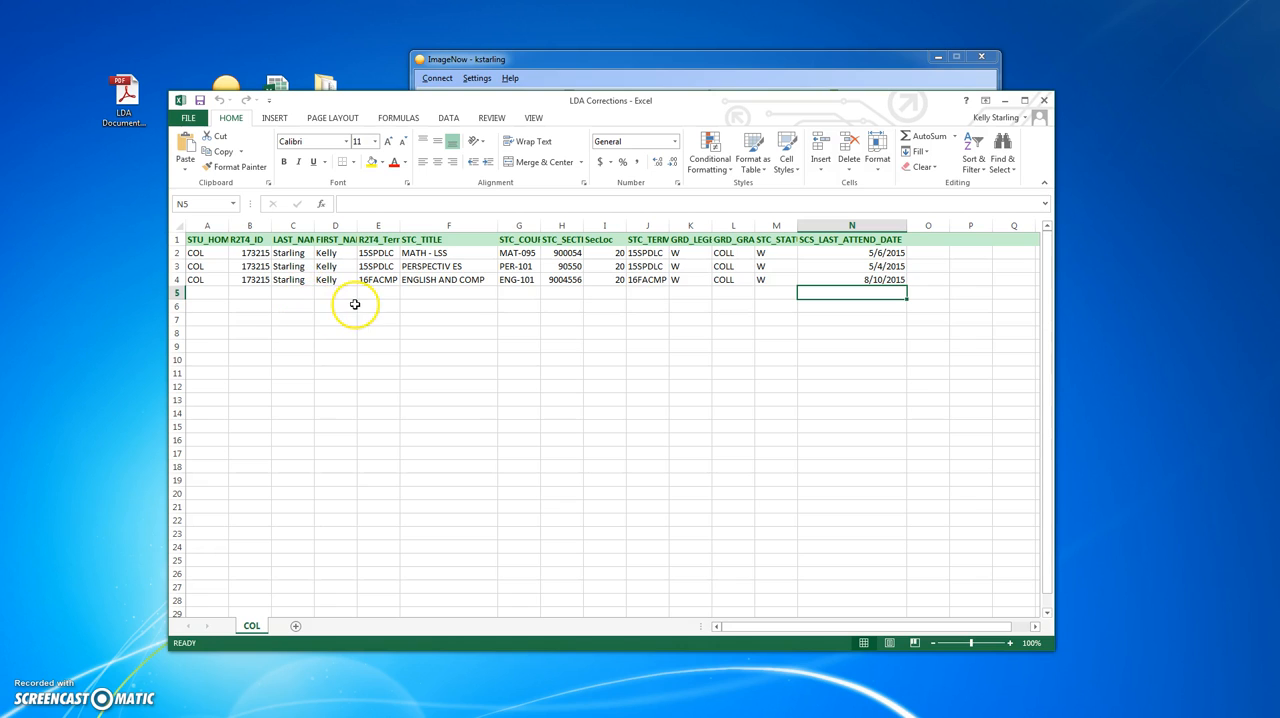
- Review the campus entries in A2 to A4 and auto-fit the width of the R2T4_Term column
click(200, 266)
click(199, 254)
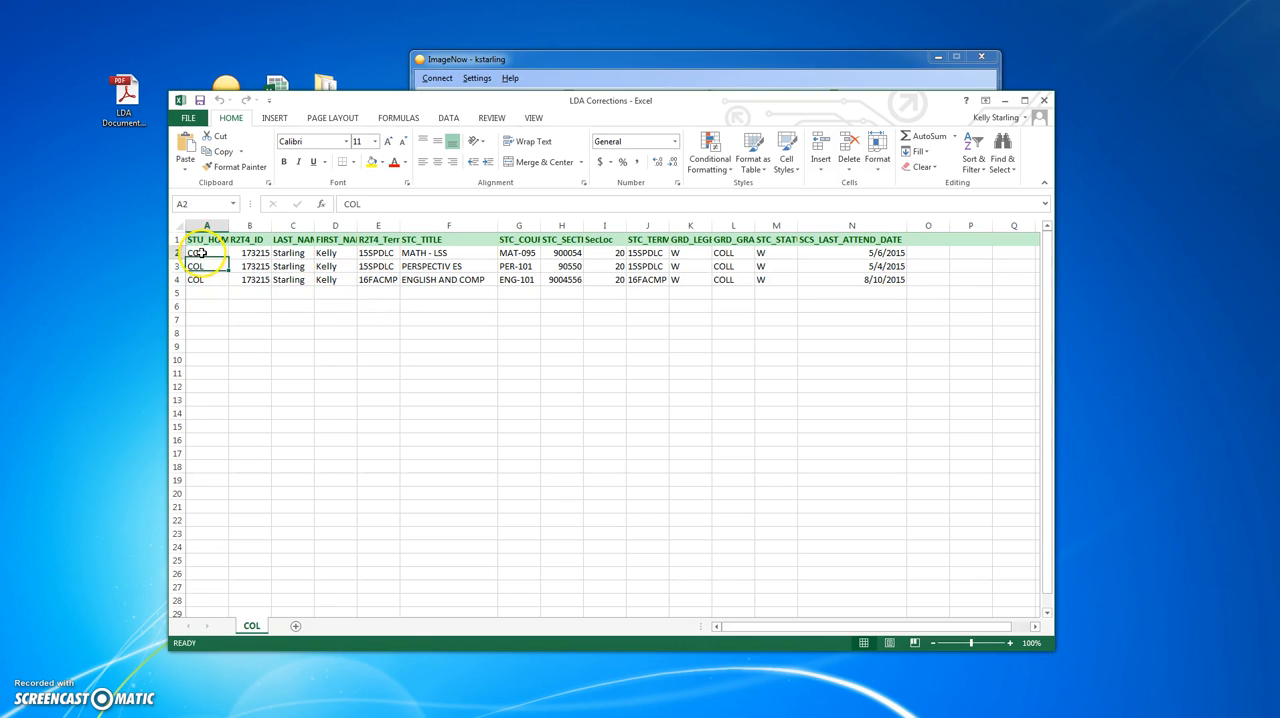
click(208, 267)
click(211, 280)
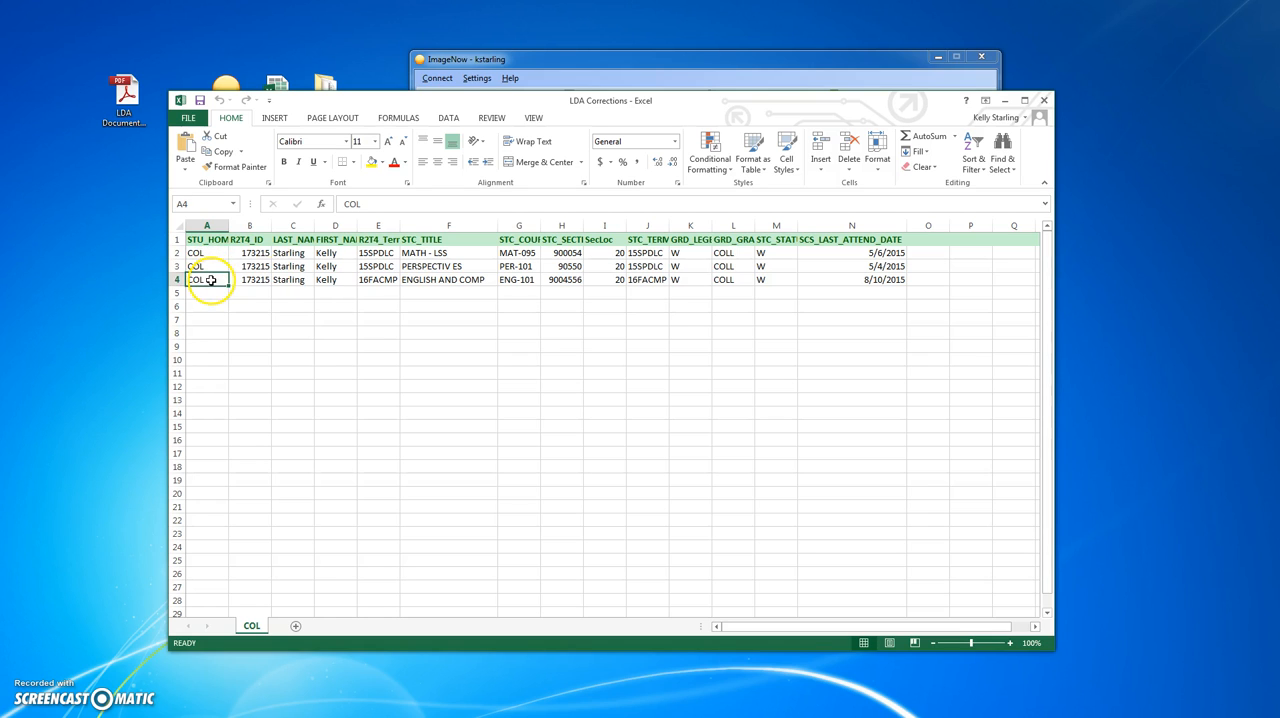
double_click(399, 226)
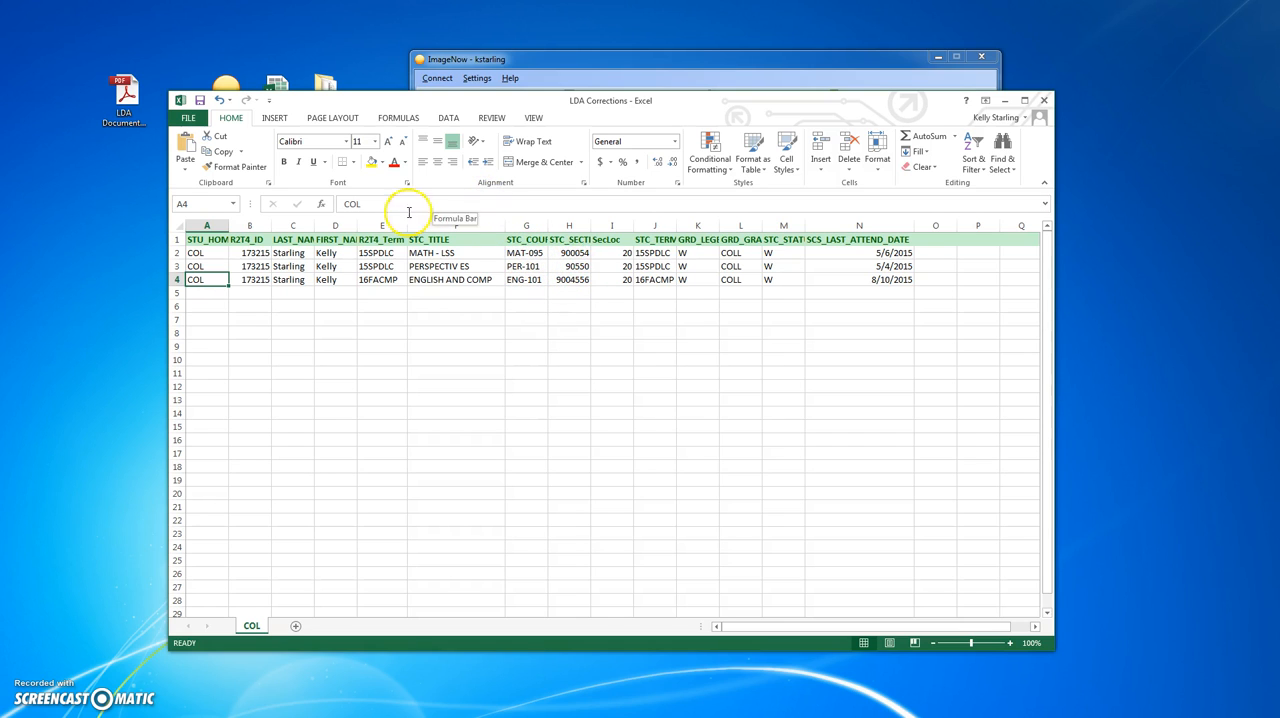
- Open the R2T4_Files folder and view the ENG101 Class Roster1 document and the MAT095 Class Roster1 image, minimizing each
click(330, 88)
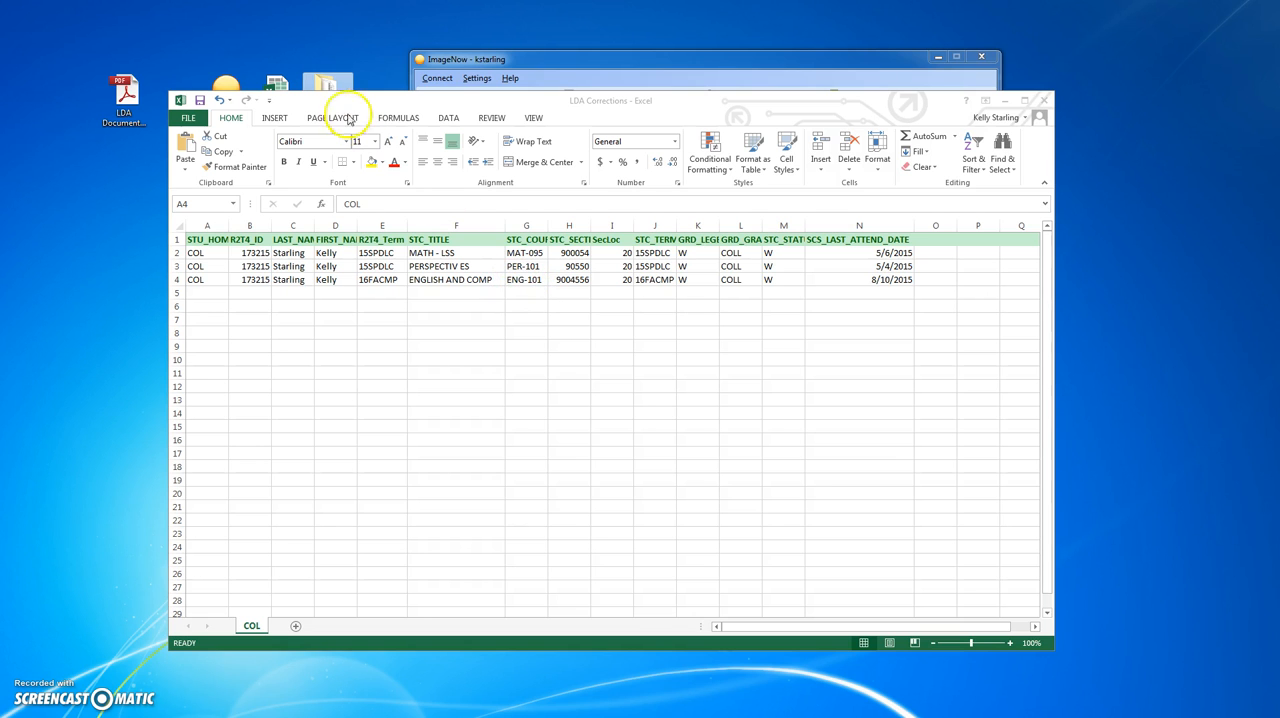
double_click(328, 84)
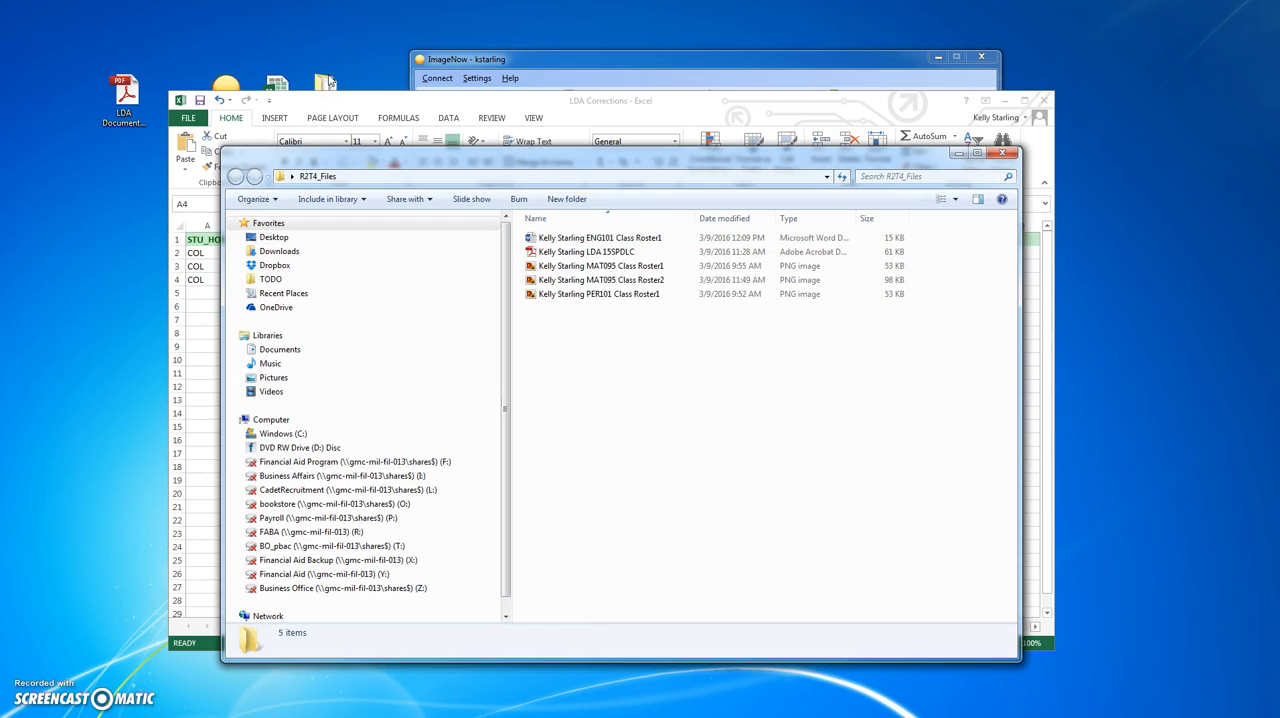
double_click(622, 238)
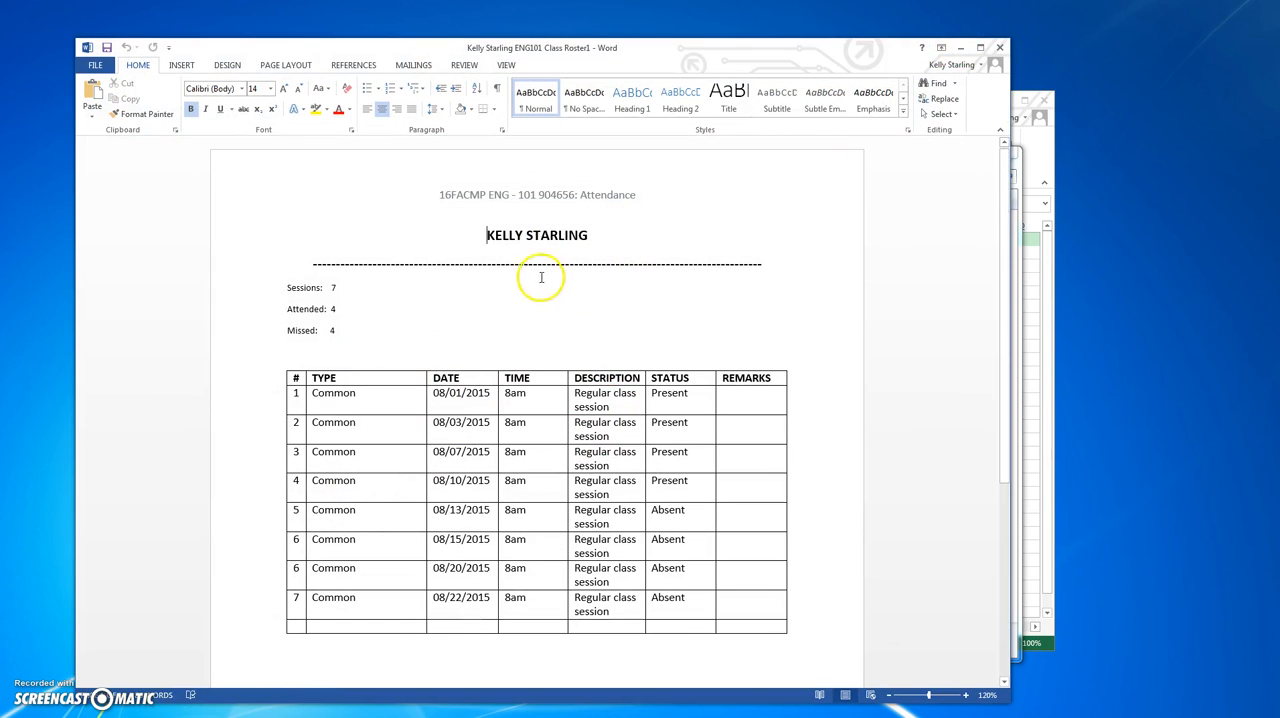
click(962, 48)
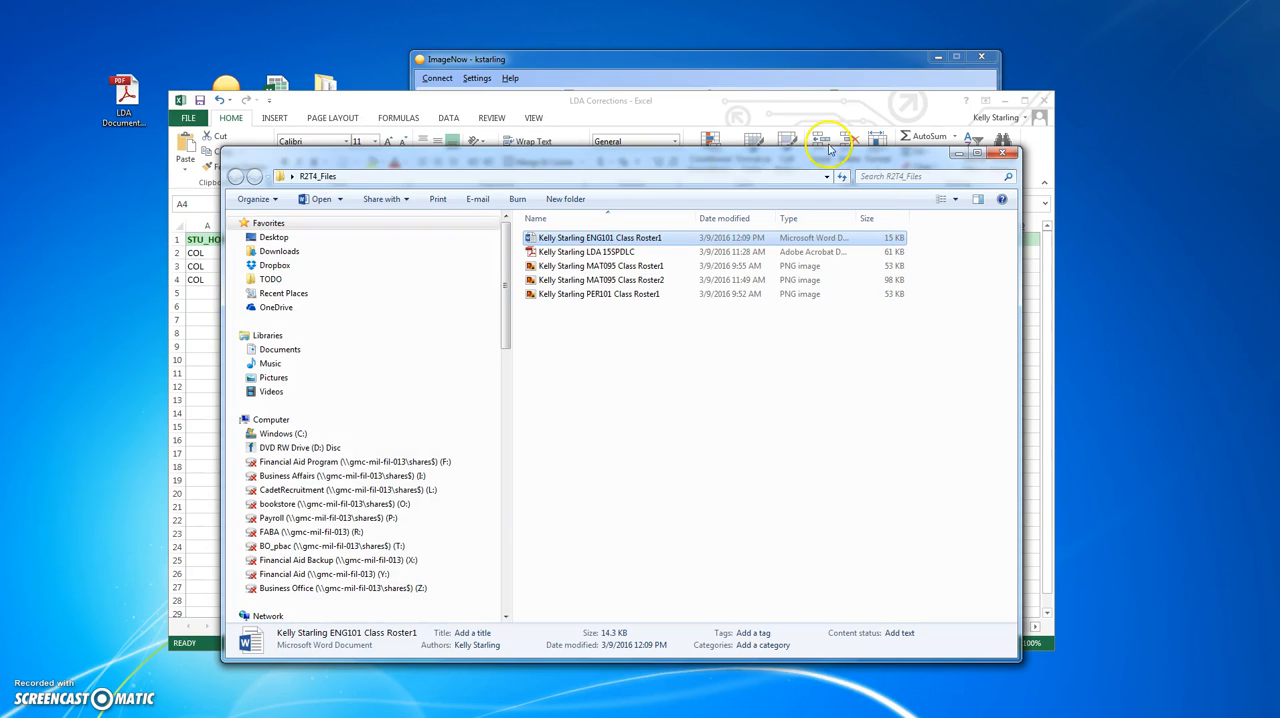
double_click(640, 266)
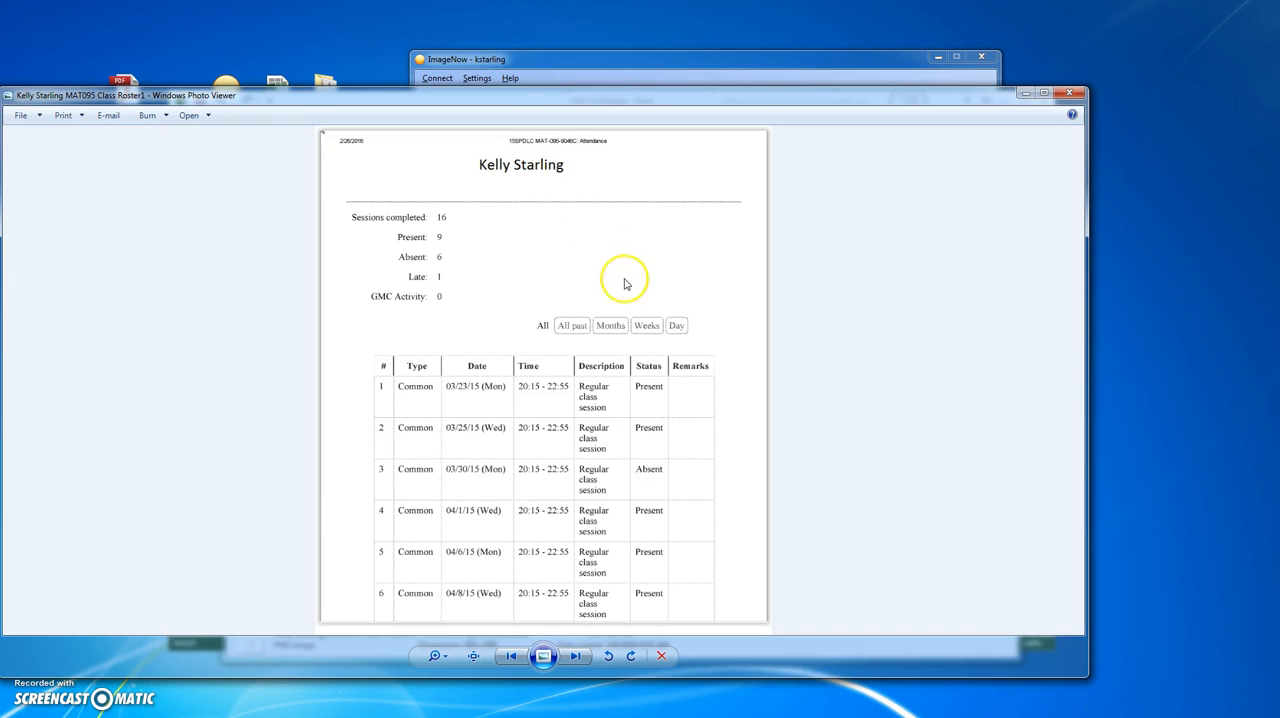
click(1027, 95)
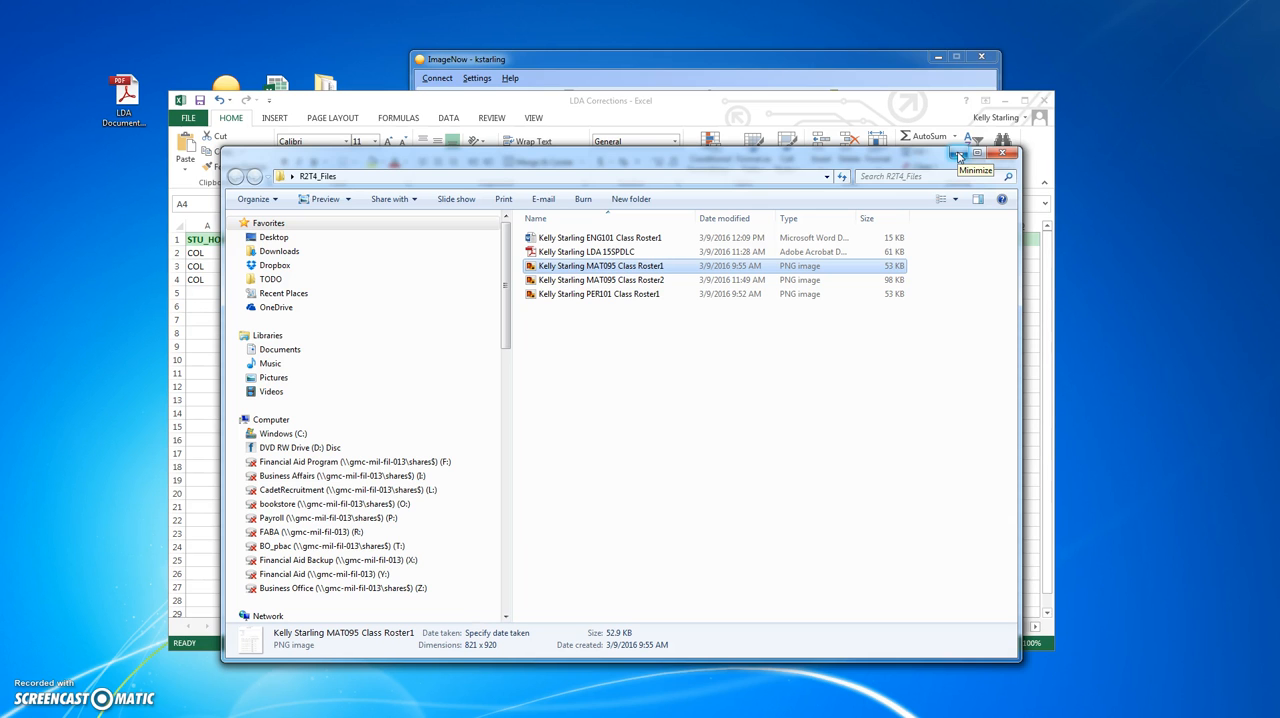
- Minimize the R2T4_Files folder window and bring the ImageNow toolbar to the front
click(907, 162)
drag(907, 165, 879, 188)
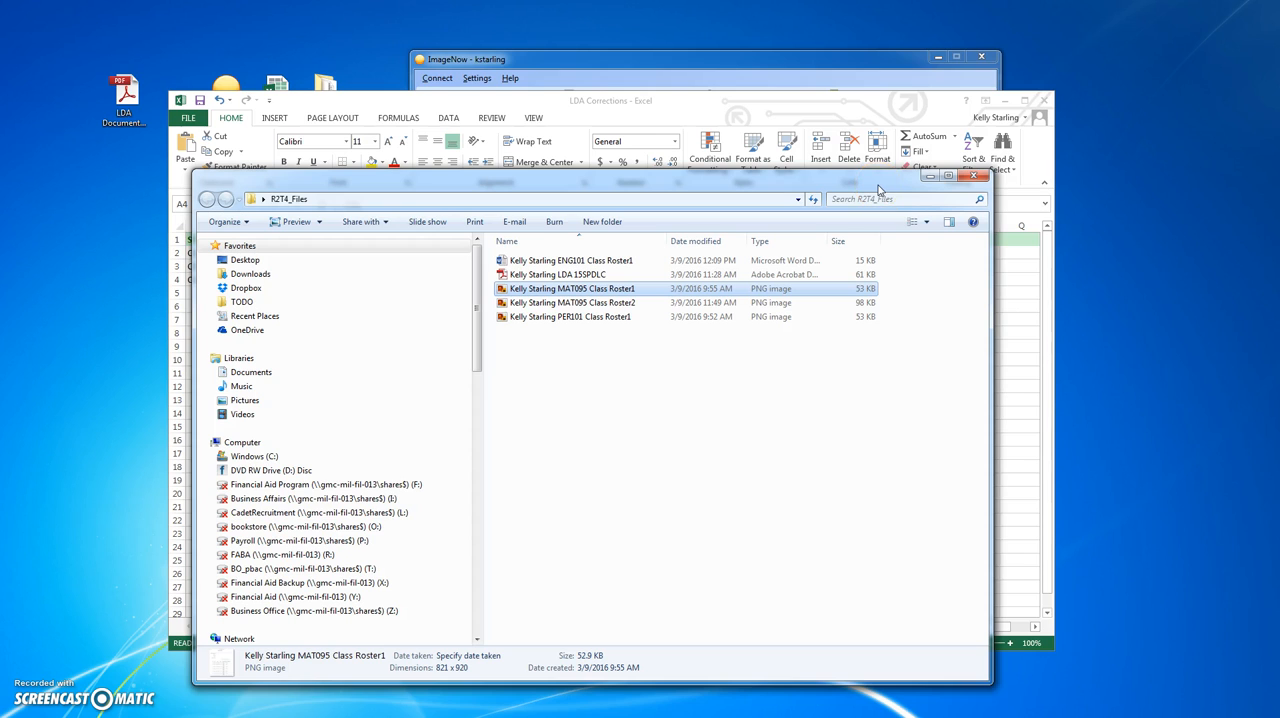
click(928, 180)
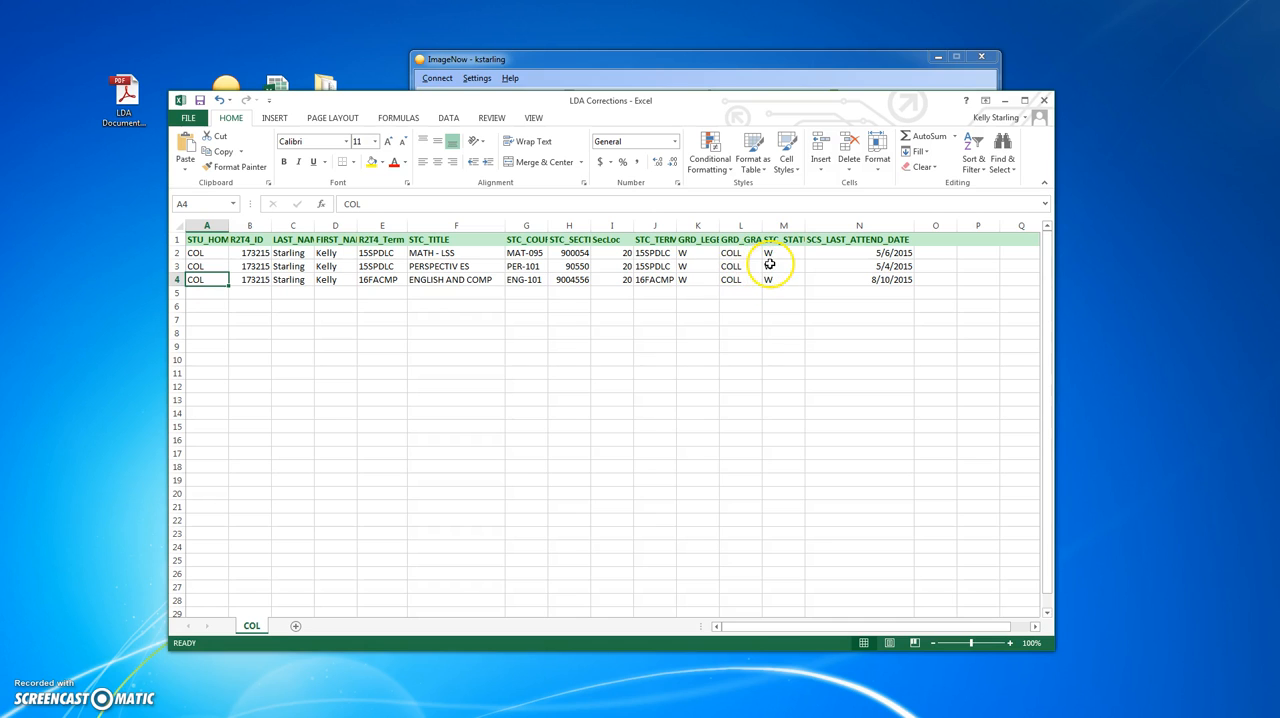
click(620, 57)
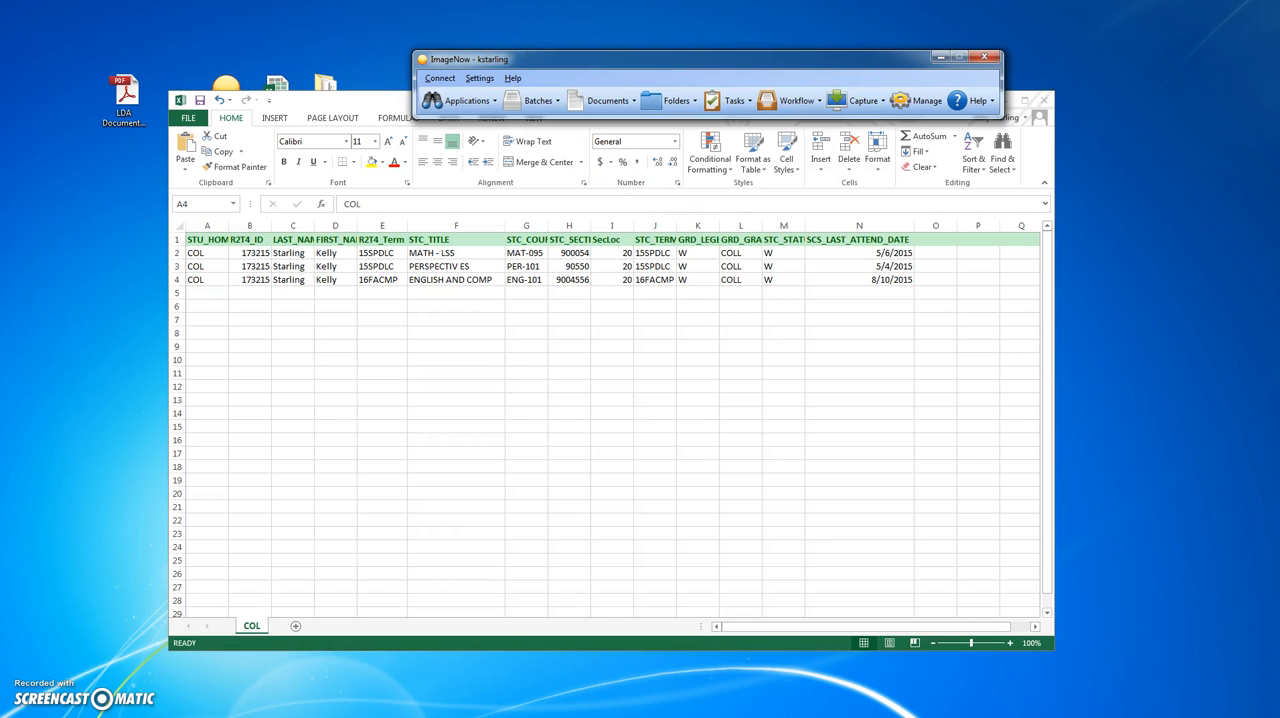
- Open the student's LDA 15SPDLC form from R2T4_Files in Adobe Reader at 100% zoom in a maximized window
click(200, 716)
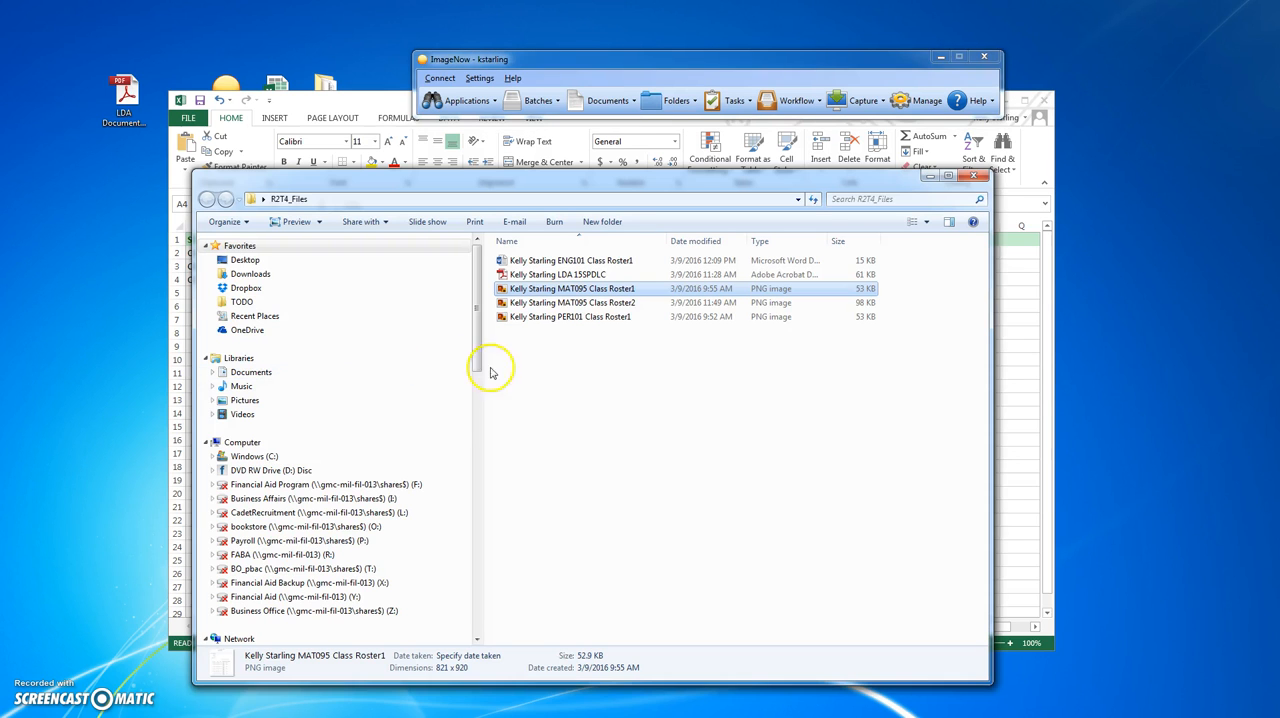
click(567, 278)
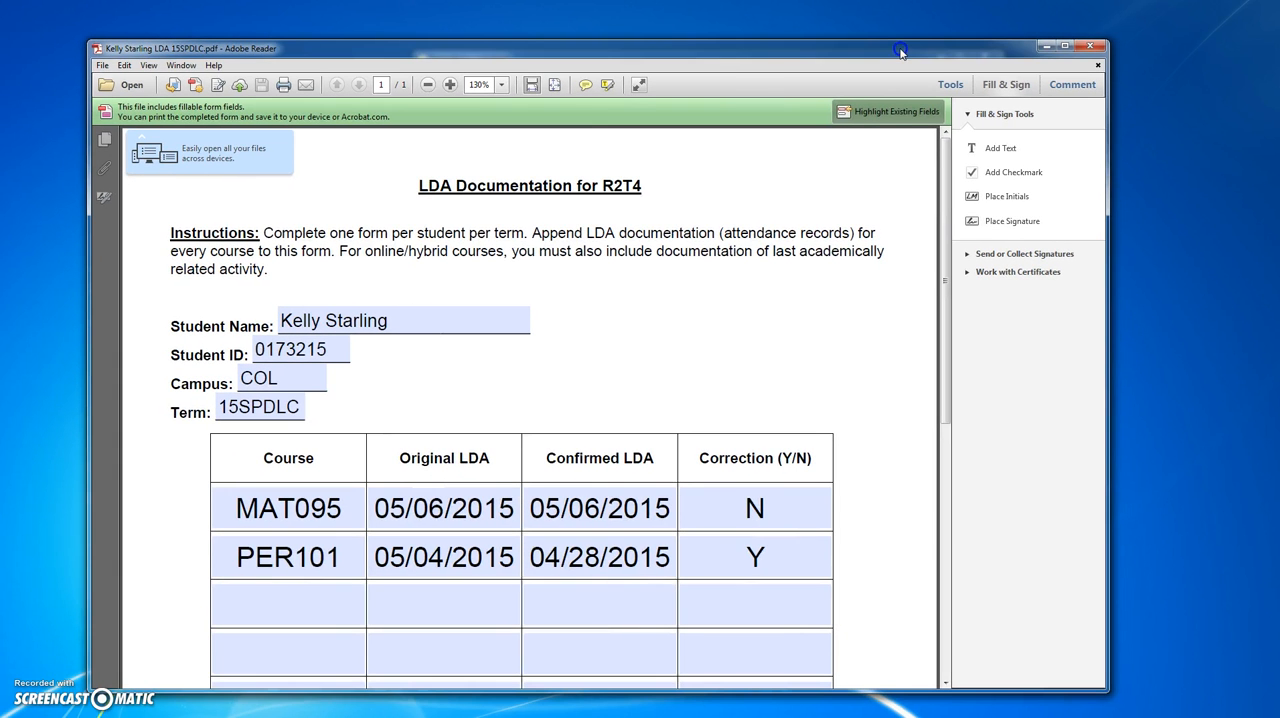
click(634, 213)
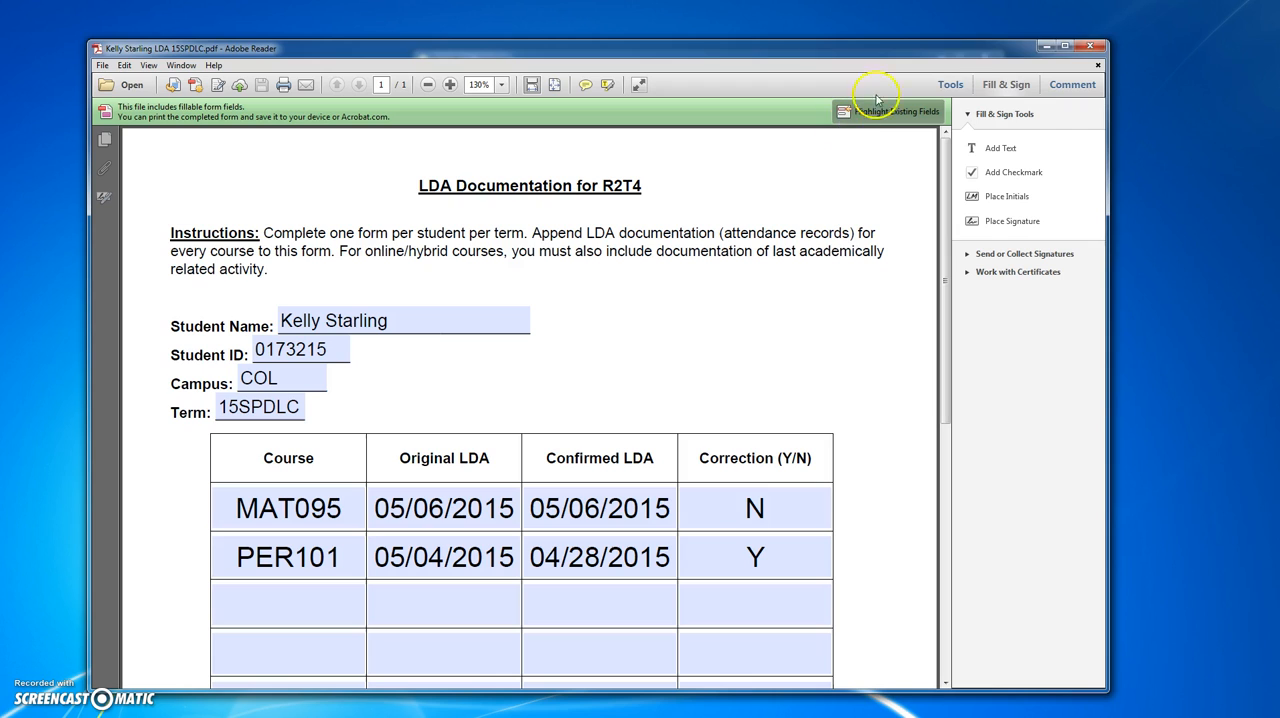
click(501, 85)
click(518, 161)
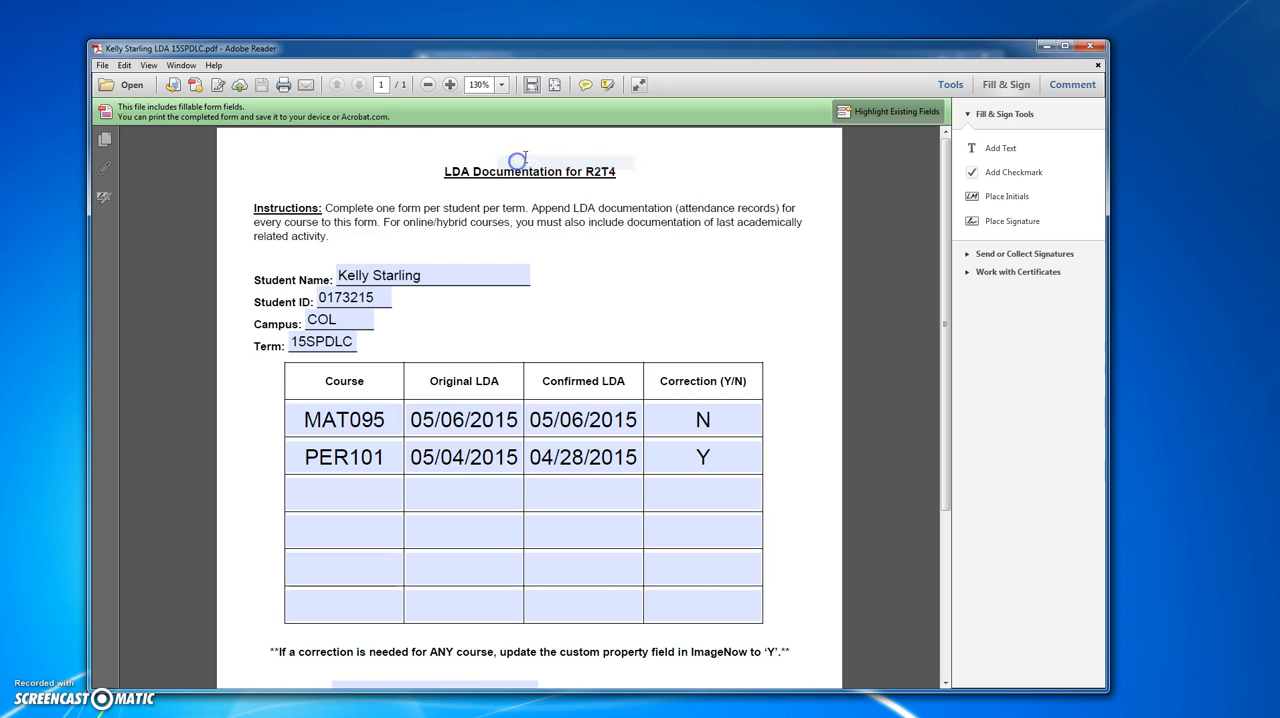
click(1065, 46)
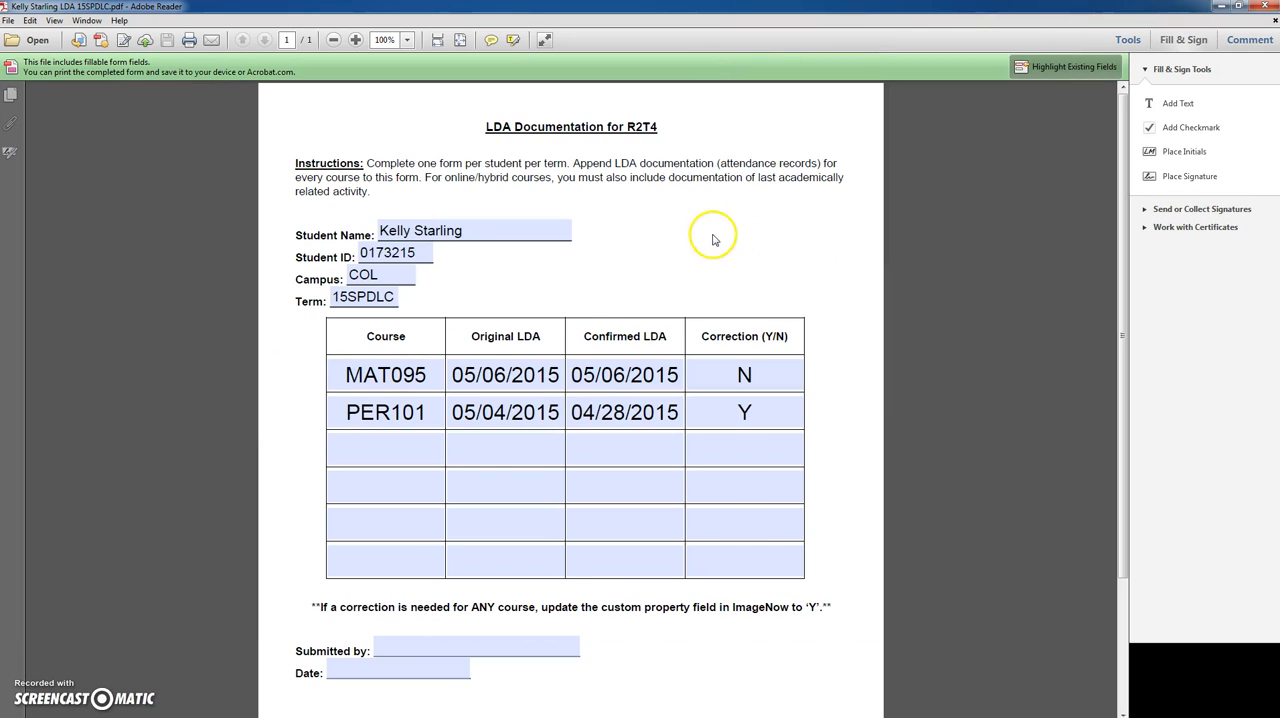
- Check the form's student details and original LDA dates against the LDA Corrections workbook, and return to the R2T4_Files folder
click(445, 231)
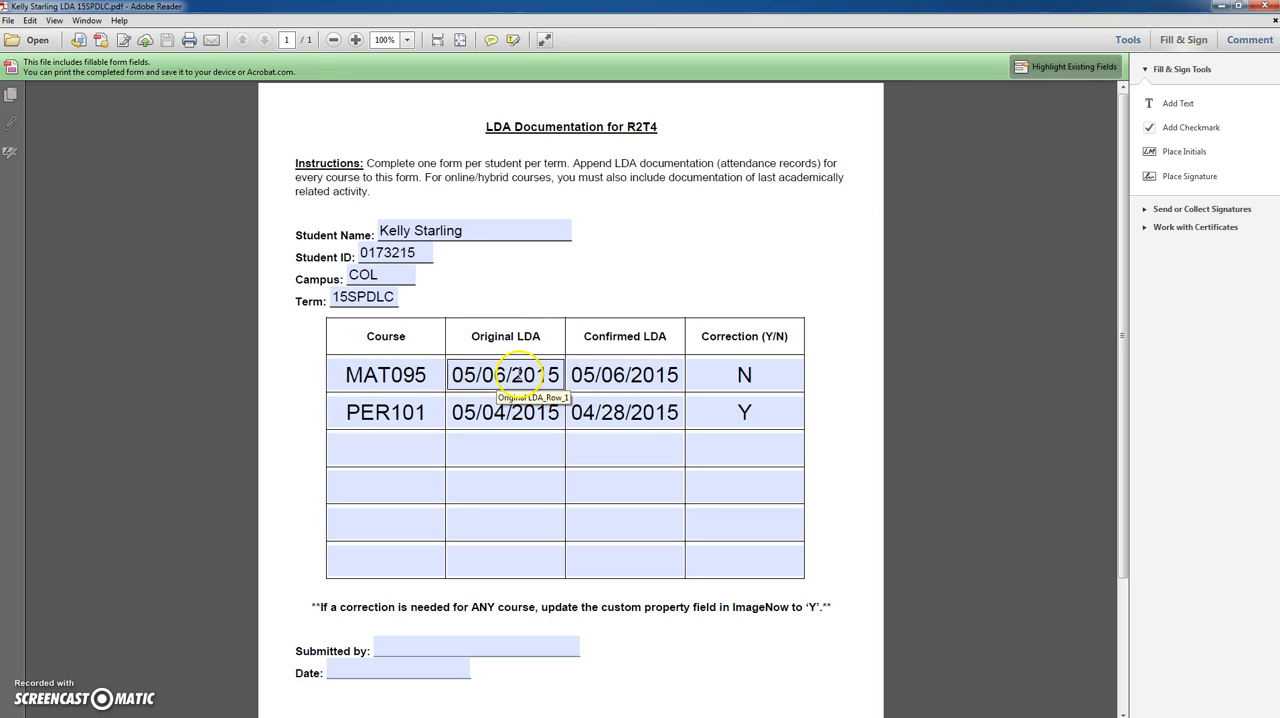
click(1224, 6)
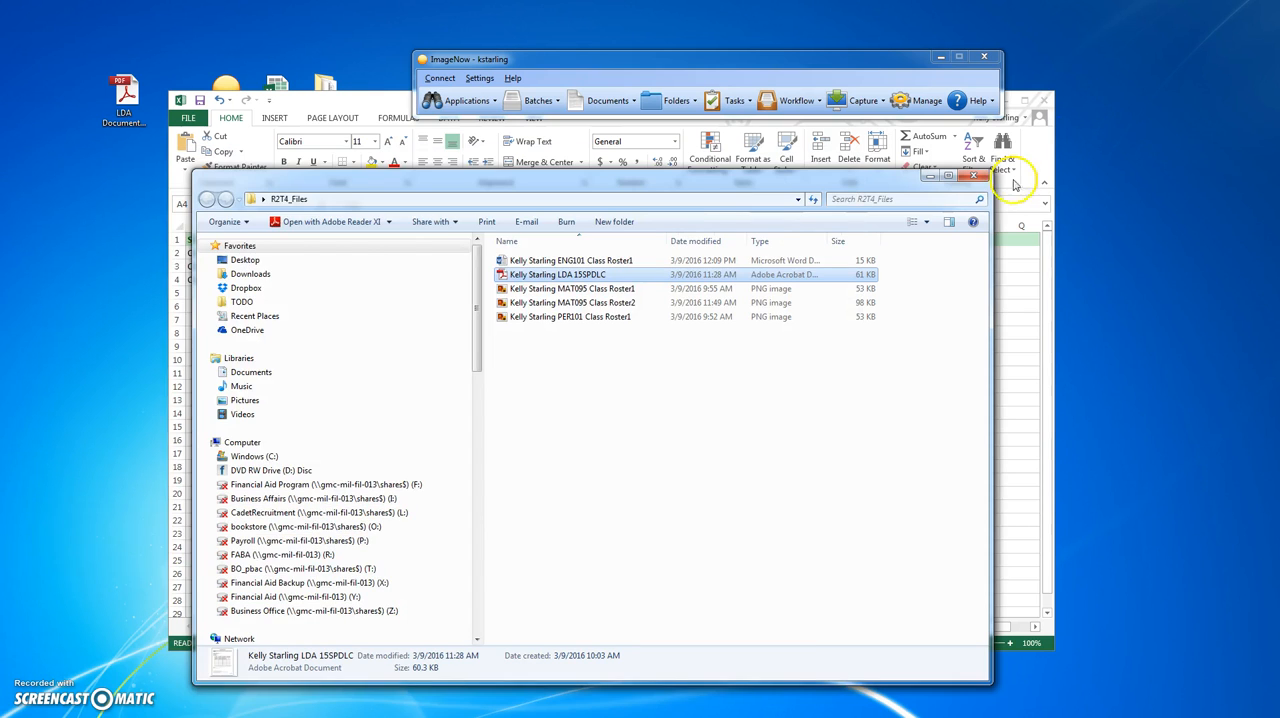
click(1018, 303)
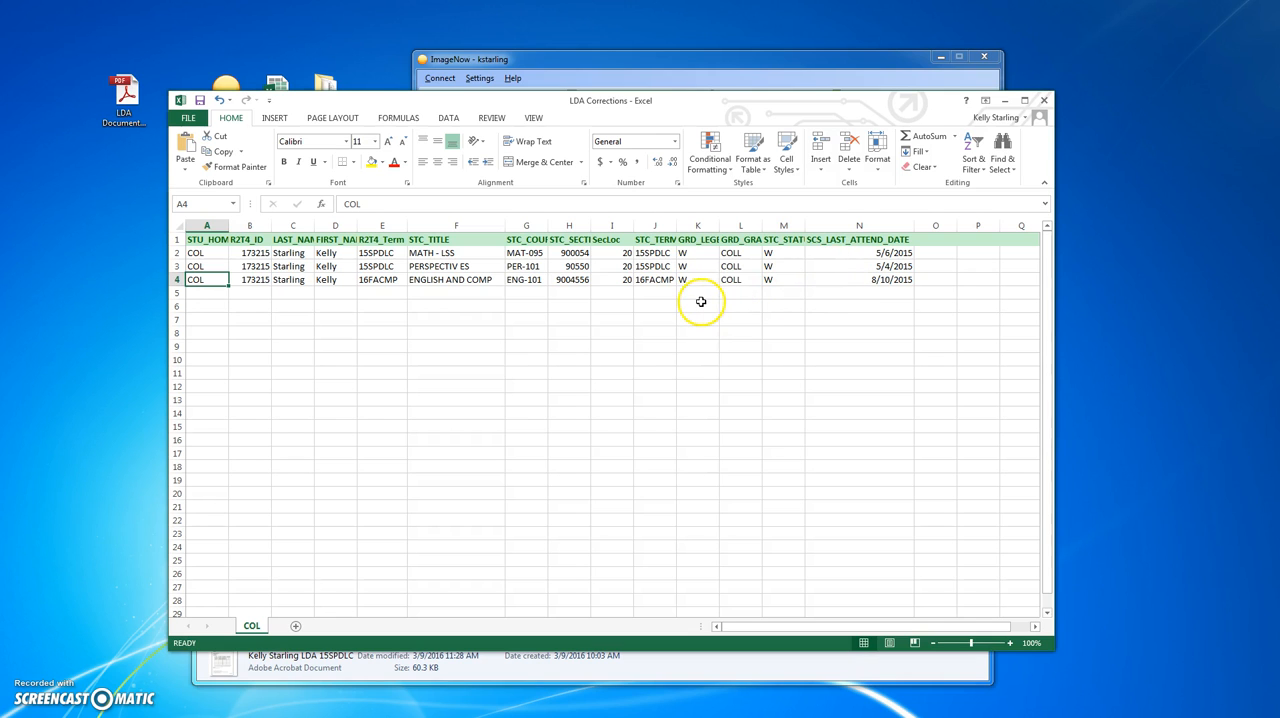
key(alt+Tab)
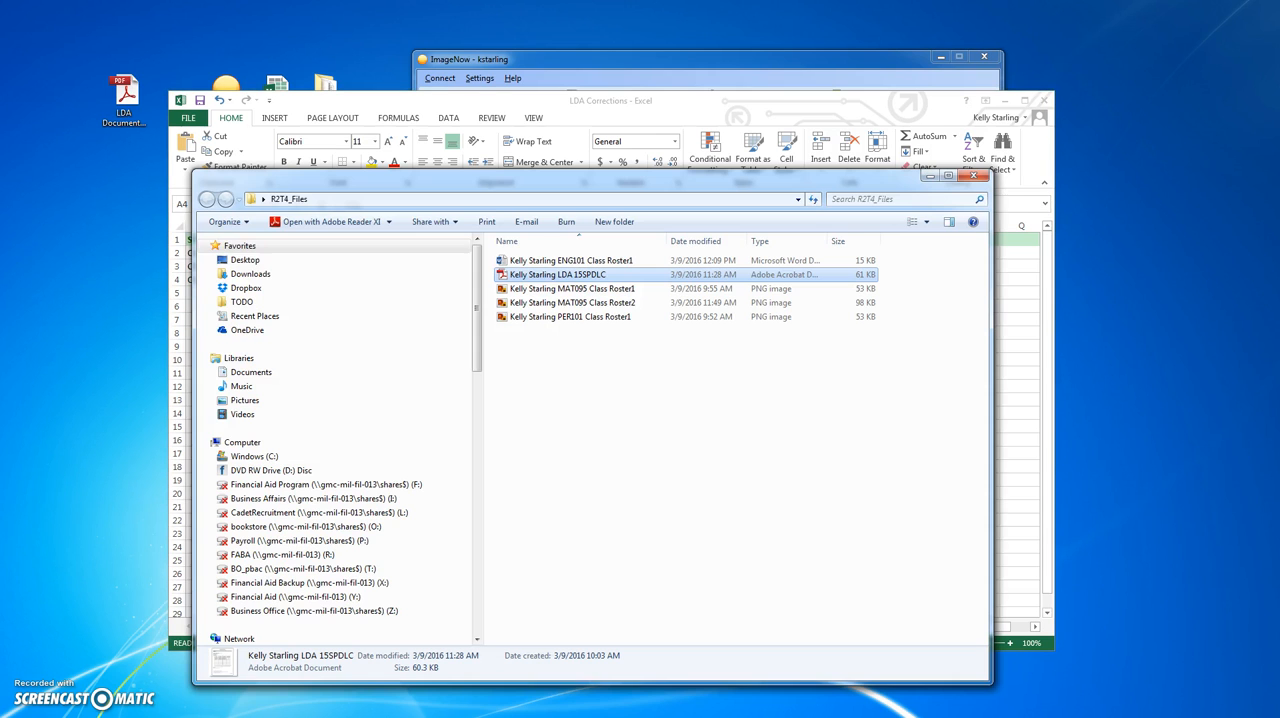
- Examine the attendance dates and statuses in the MAT095 Class Roster1 and Roster2 images, and close the image viewer
click(545, 290)
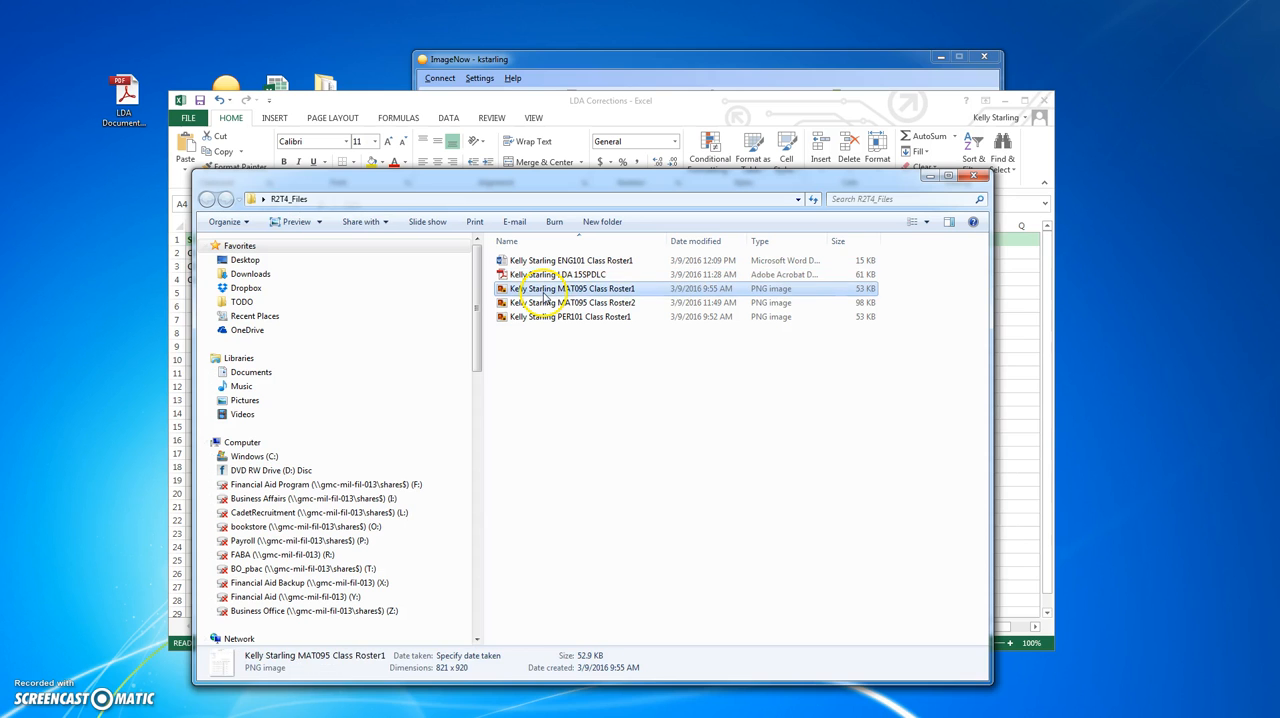
double_click(567, 290)
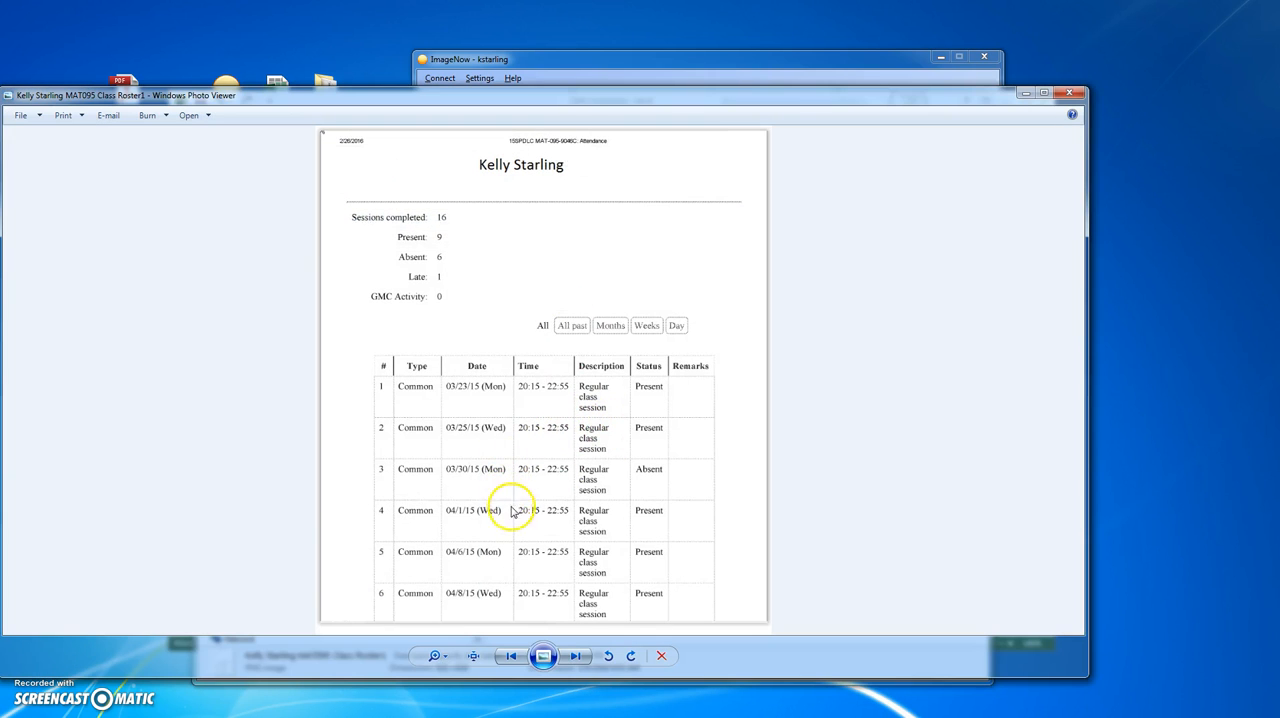
click(576, 657)
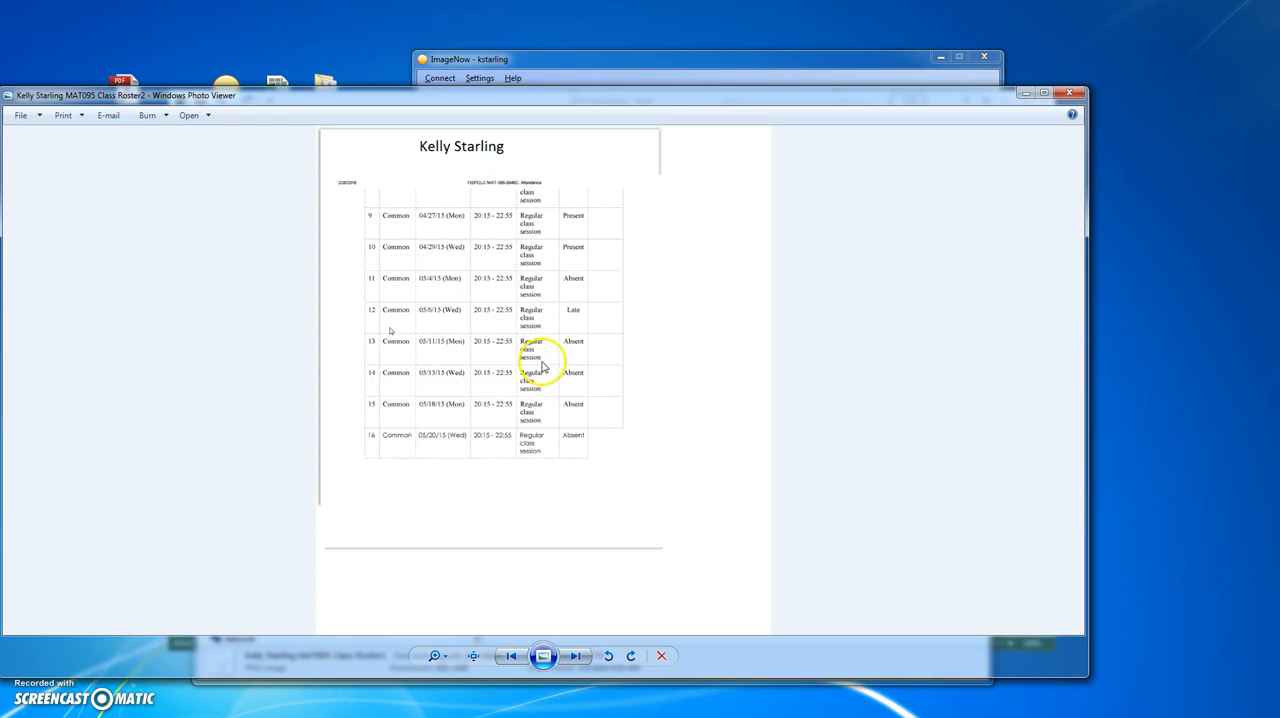
scroll(535, 355, up, 2)
scroll(557, 428, down, 2)
scroll(557, 428, up, 2)
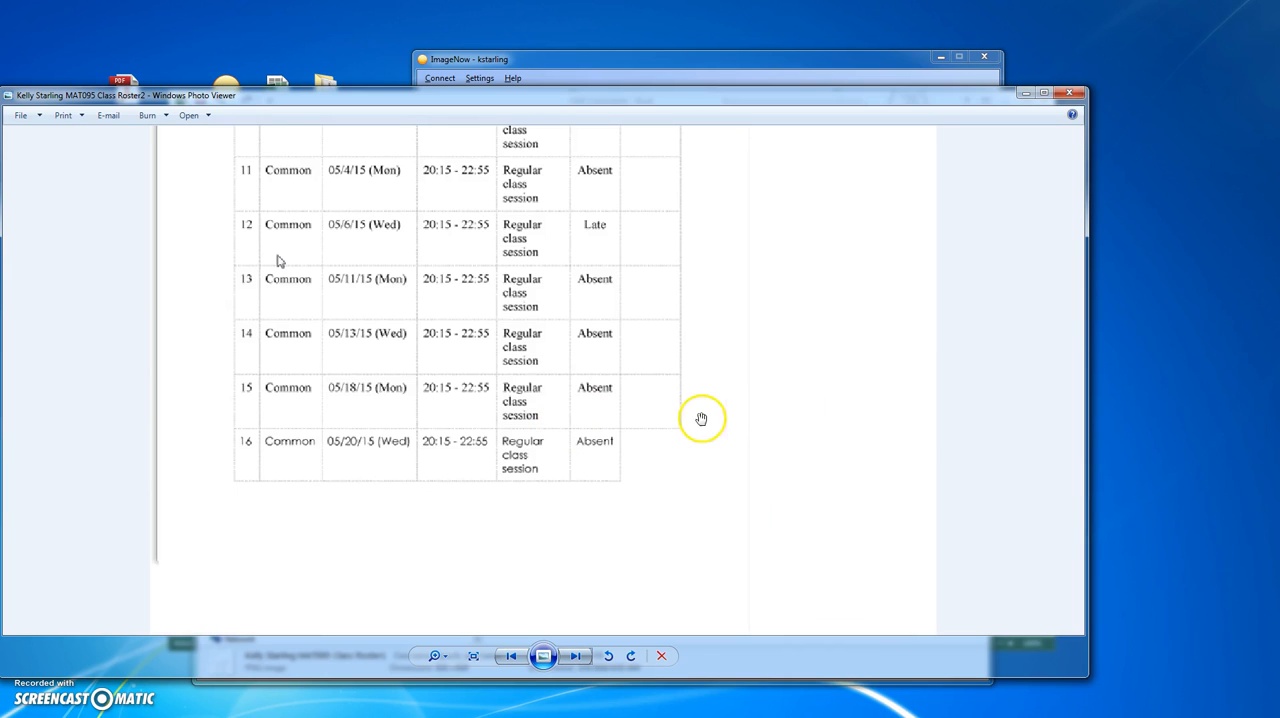
drag(528, 414, 527, 548)
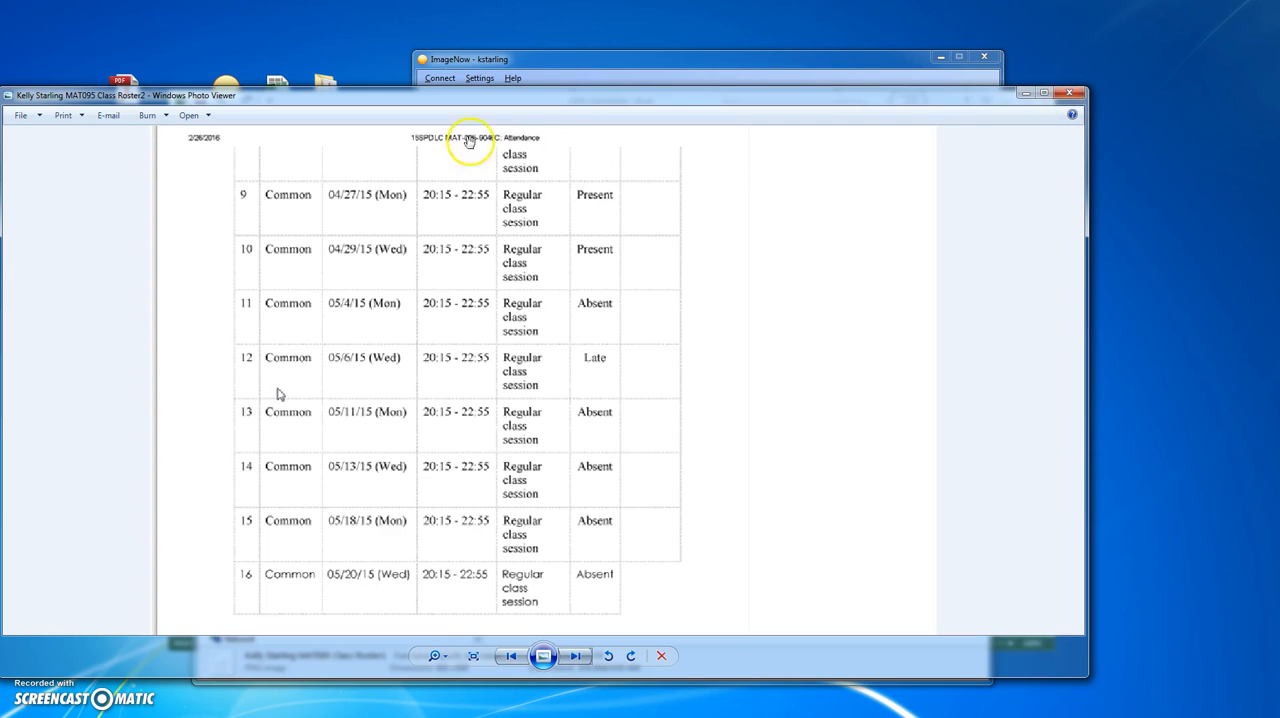
click(1070, 94)
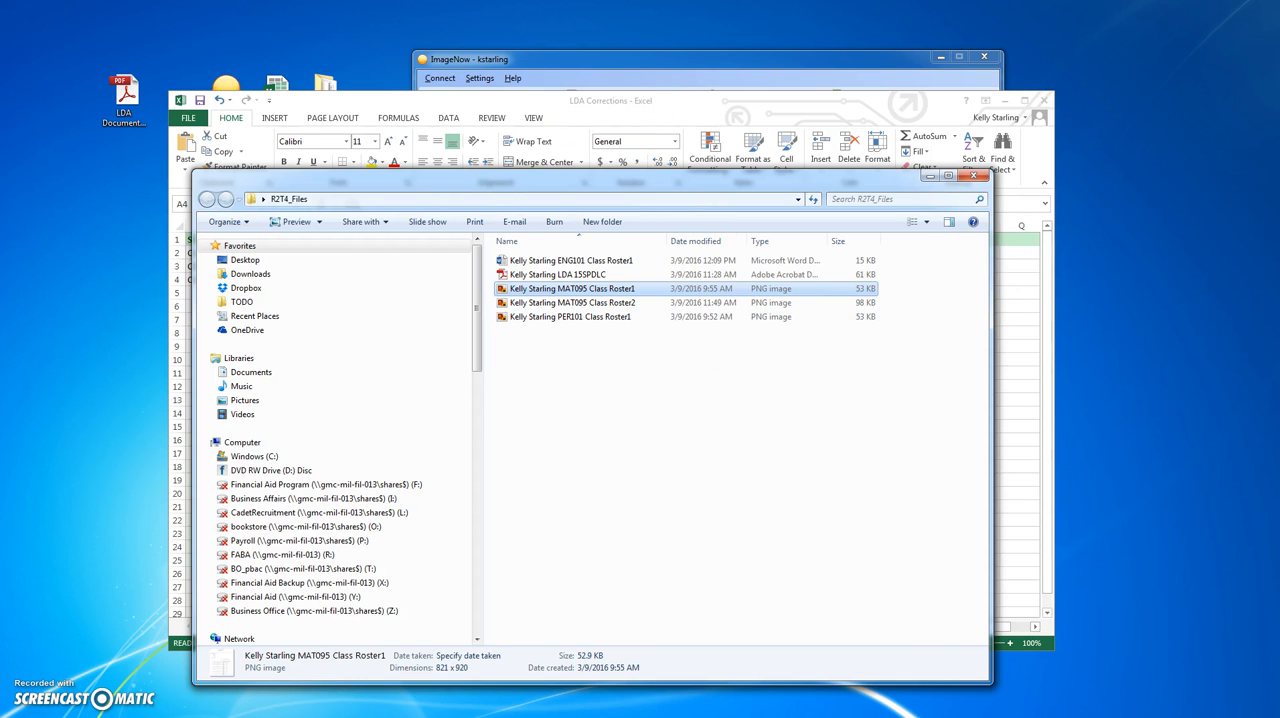
- Reopen the LDA 15SPDLC form and compare its PER101 row with the last attendance date in the LDA Corrections workbook
double_click(557, 274)
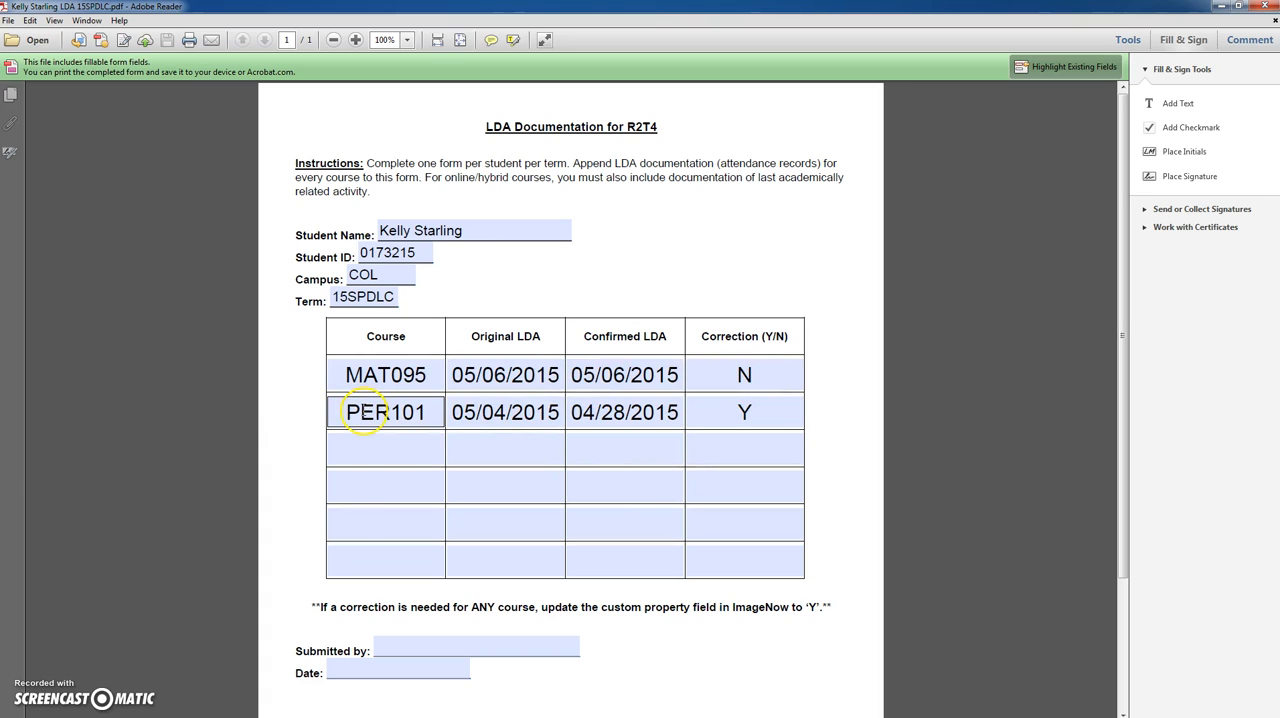
key(alt+Tab)
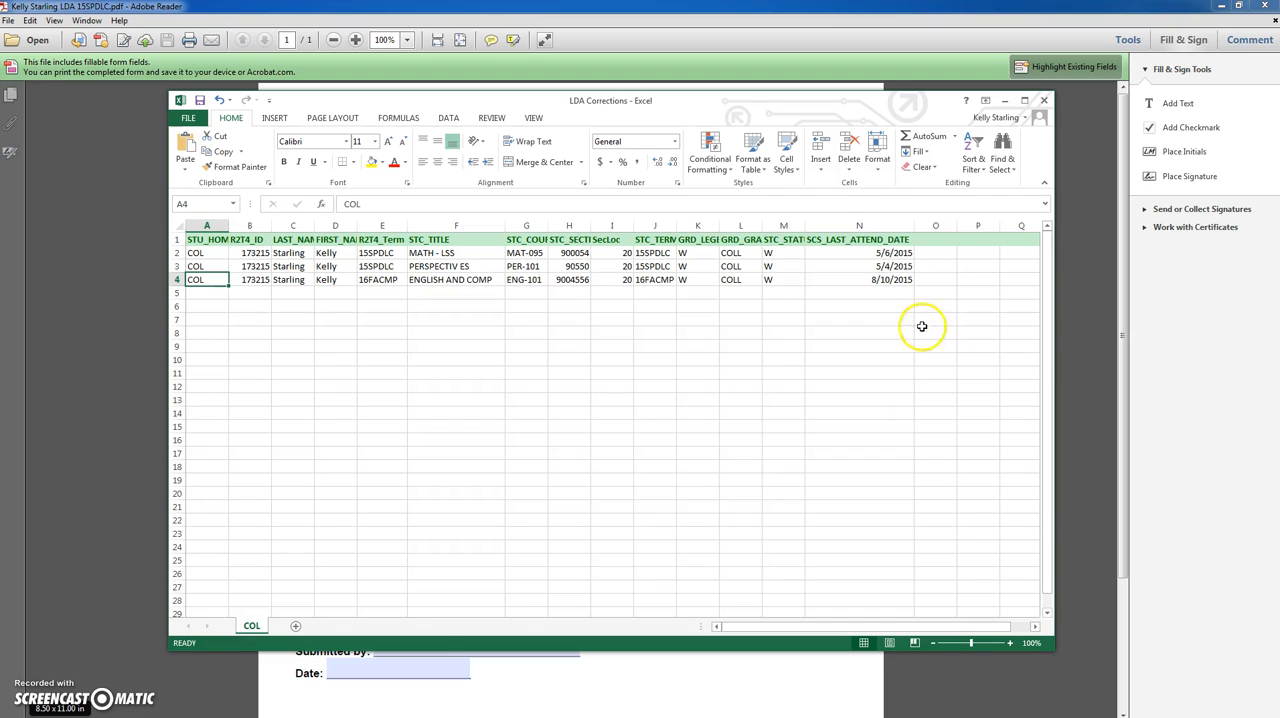
click(878, 658)
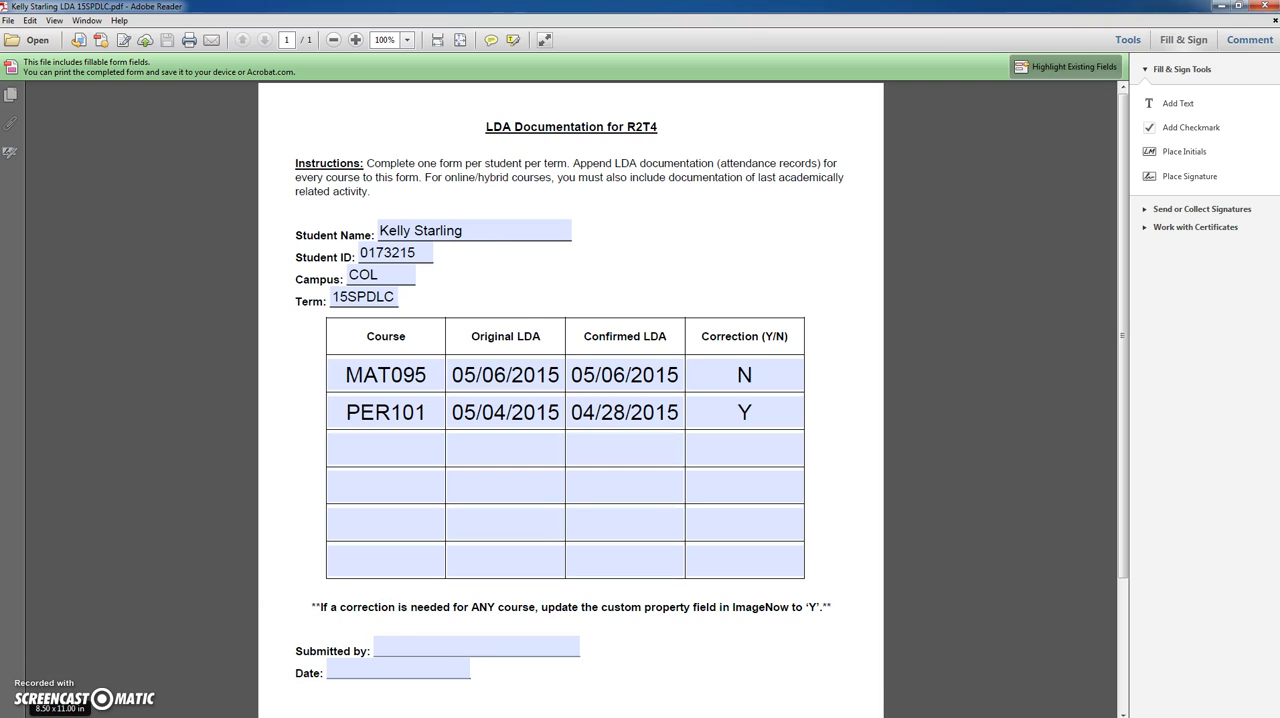
- View the PER101 Class Roster1 image from R2T4_Files to check its attendance records, and minimize it
key(alt+Tab)
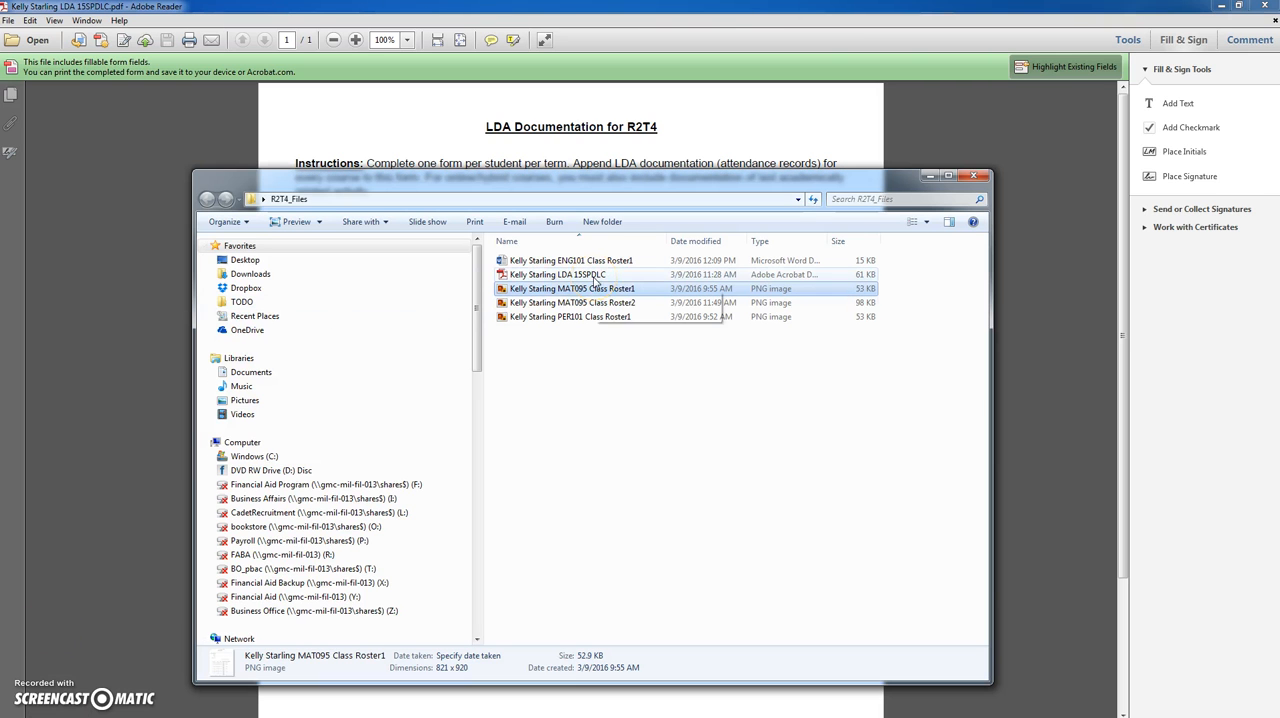
double_click(591, 316)
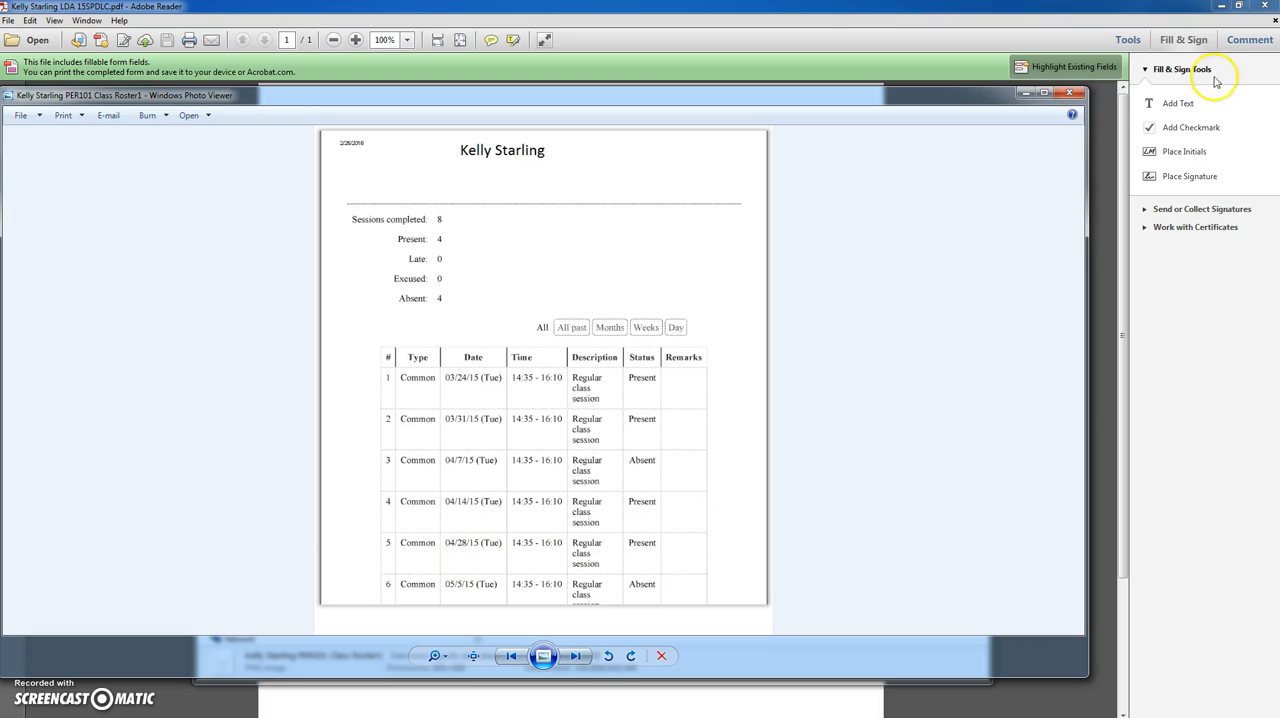
click(1030, 93)
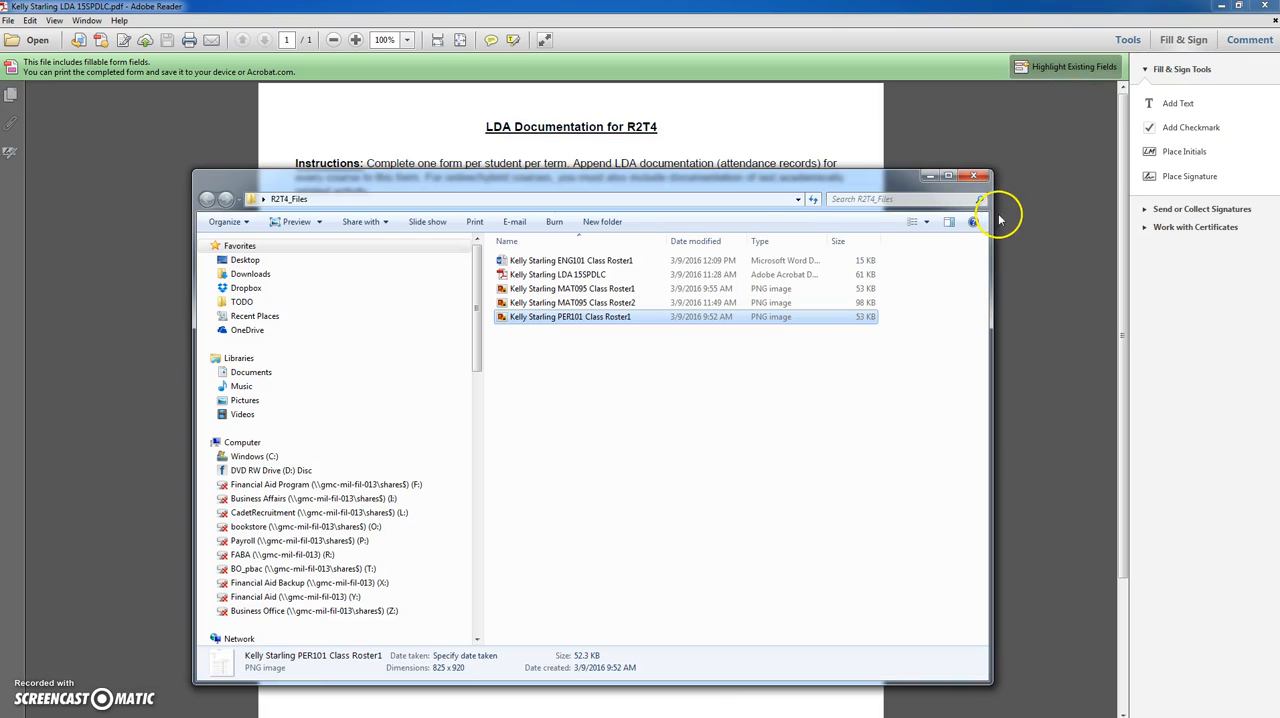
- Check the PER101 last attendance date in LDA Corrections and enter confirmed LDA 04/28/2015 and correction Y in the form's PER101 row
key(alt+Tab)
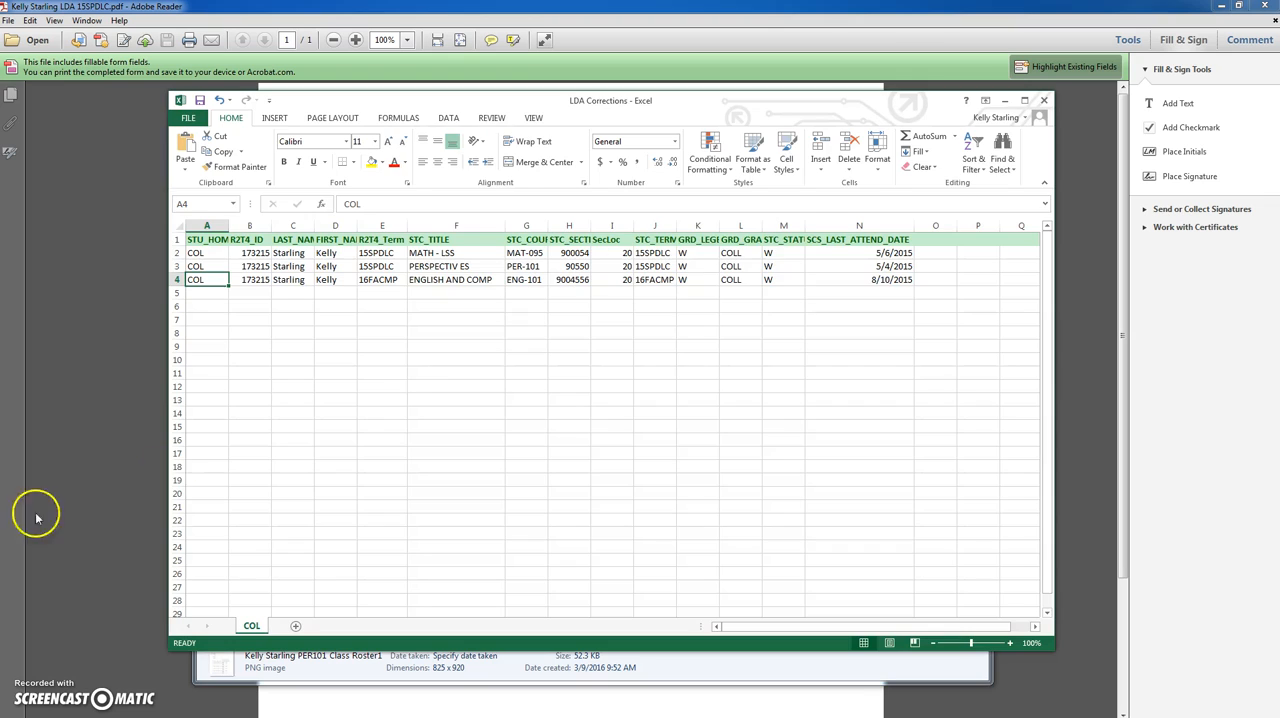
click(887, 267)
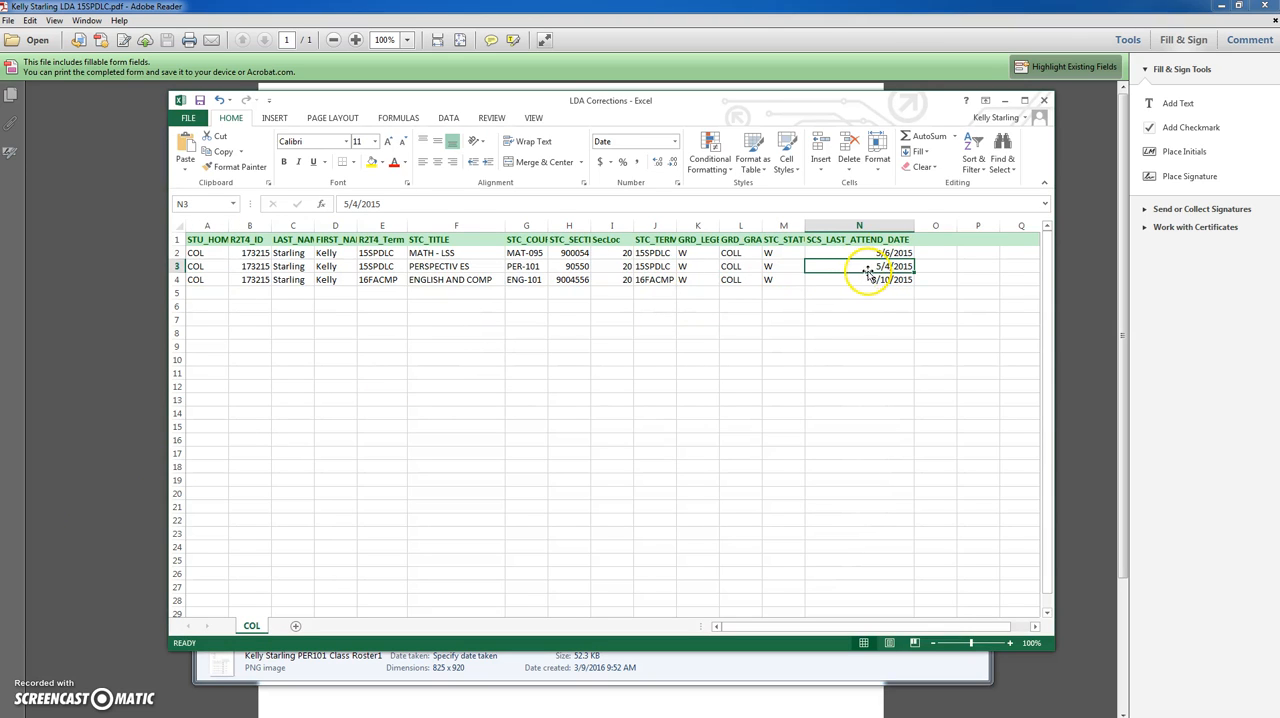
click(1094, 128)
click(605, 418)
click(718, 401)
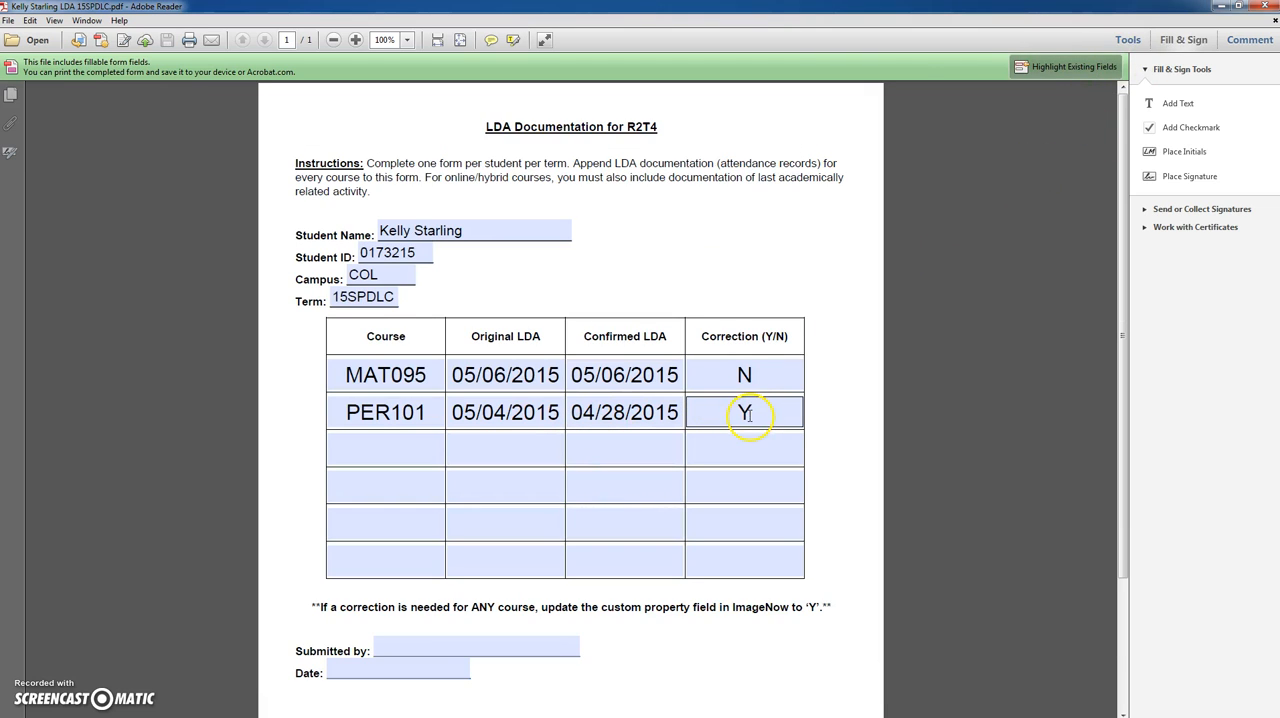
- Enter the submitter's full name and the date 03/09/2016 below the course table
click(419, 652)
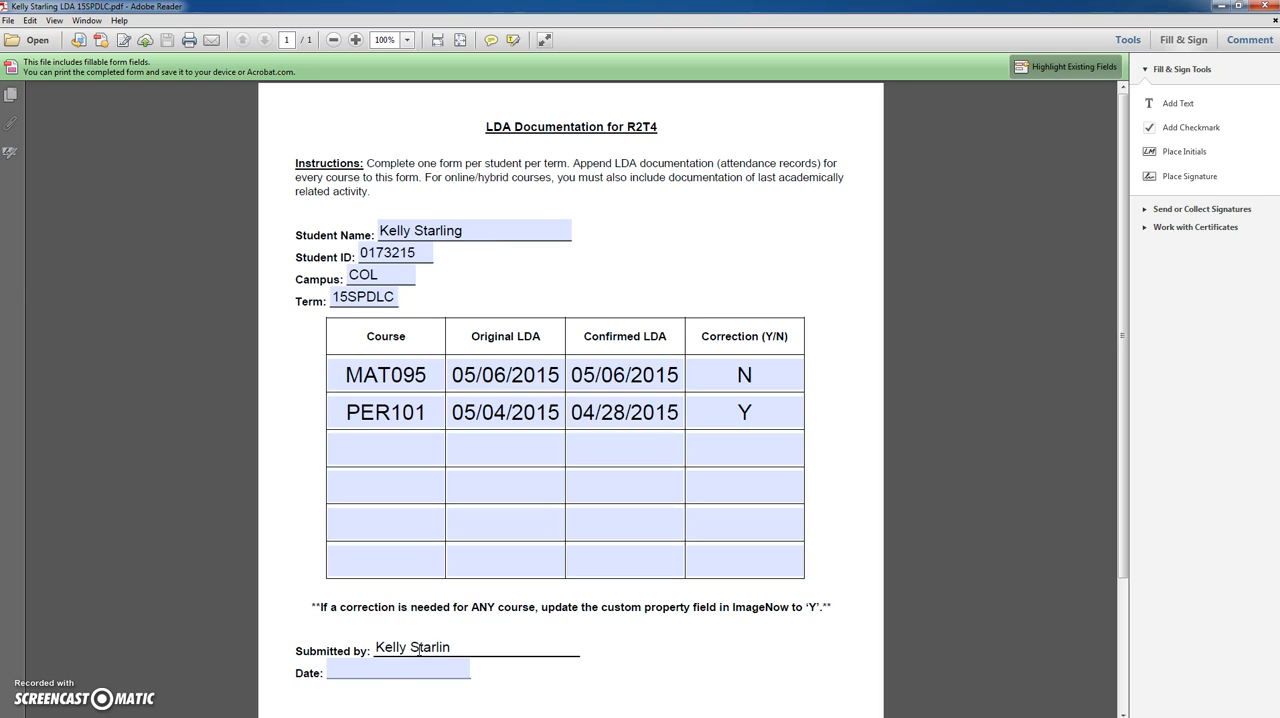
click(421, 668)
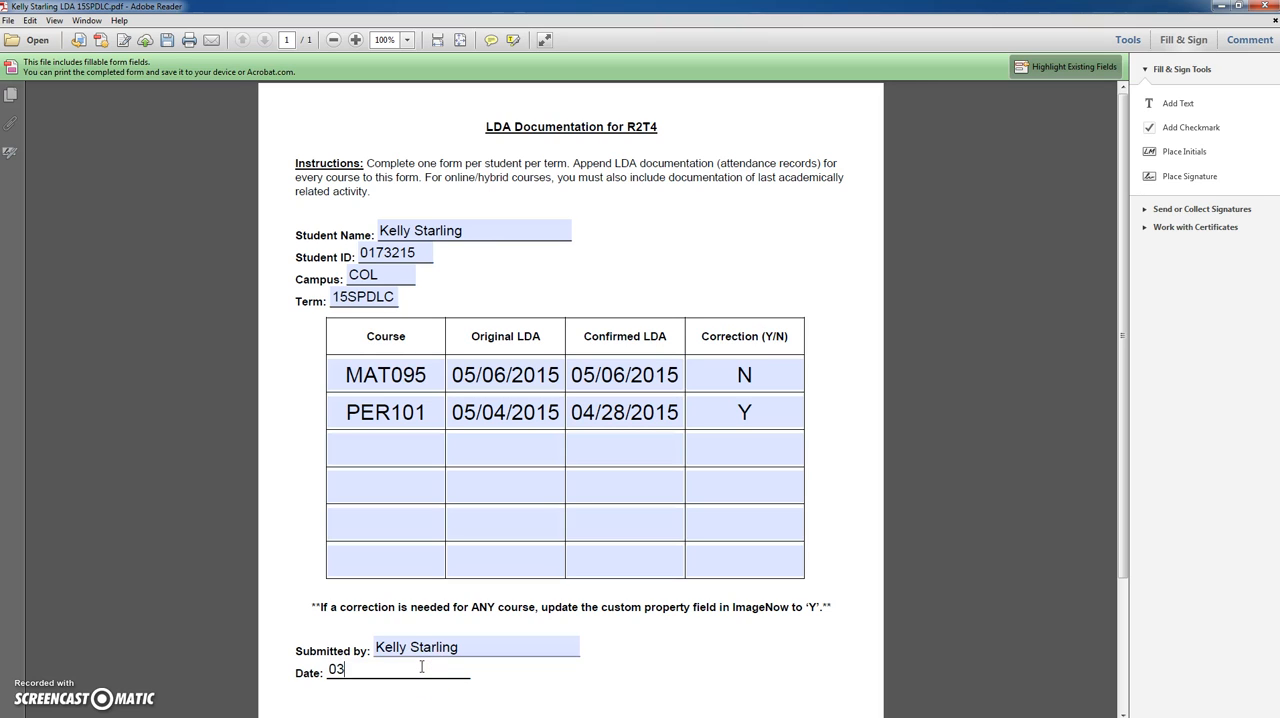
click(590, 640)
- Examine the Registrar and FA reviewed-by fields at the end of the form without filling them in
scroll(590, 640, down, 4)
scroll(590, 644, up, 2)
scroll(590, 644, down, 2)
click(600, 587)
click(593, 616)
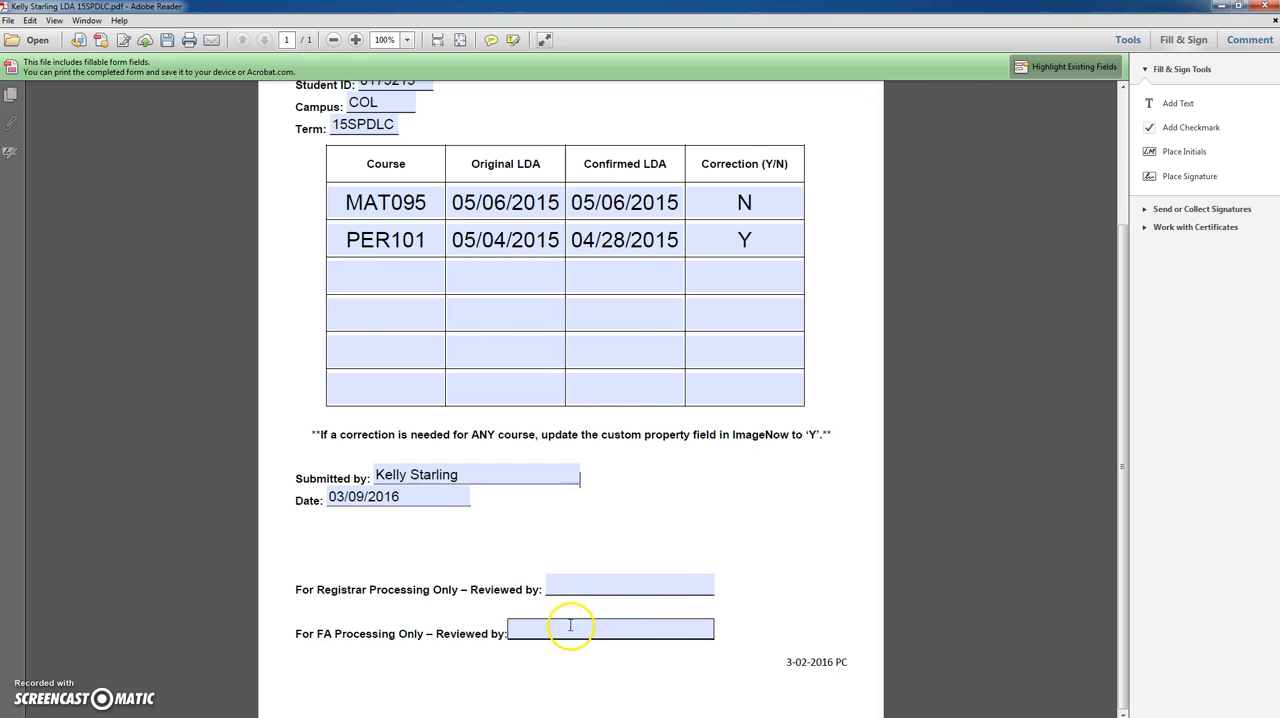
scroll(560, 628, up, 4)
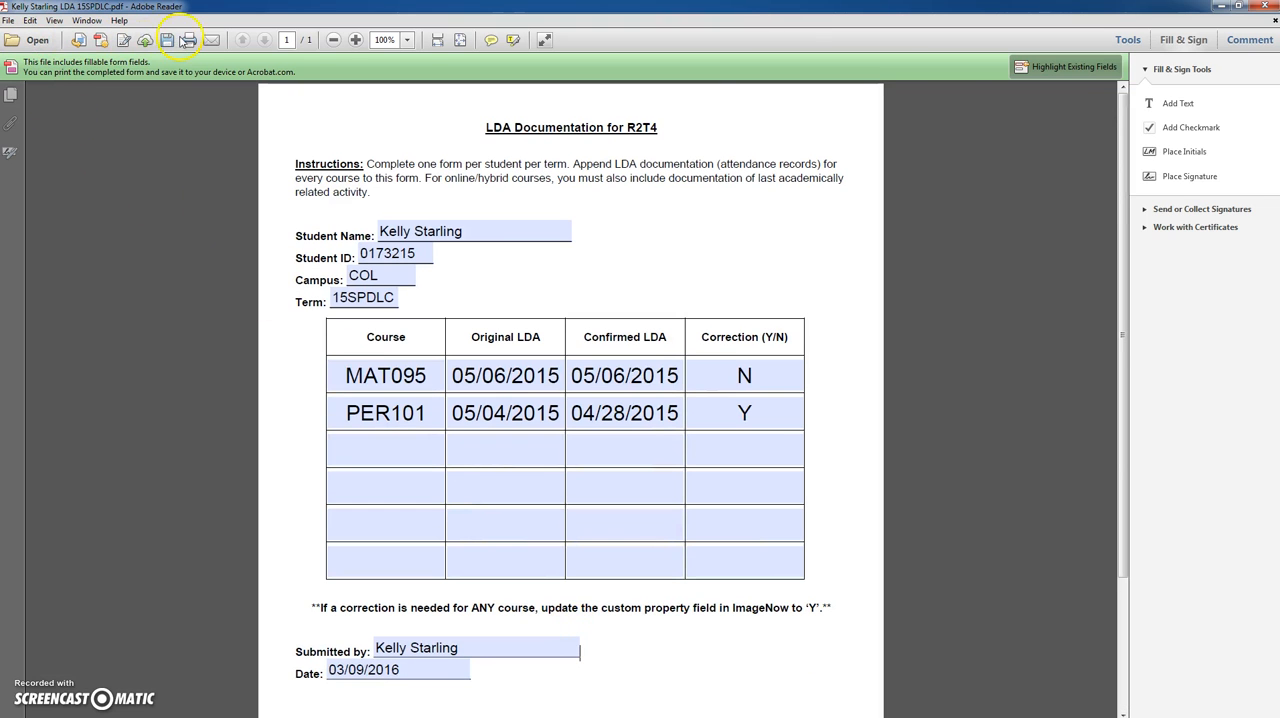
- Save the completed form in R2T4_Files, overwriting the existing LDA 15SPDLC PDF
click(166, 45)
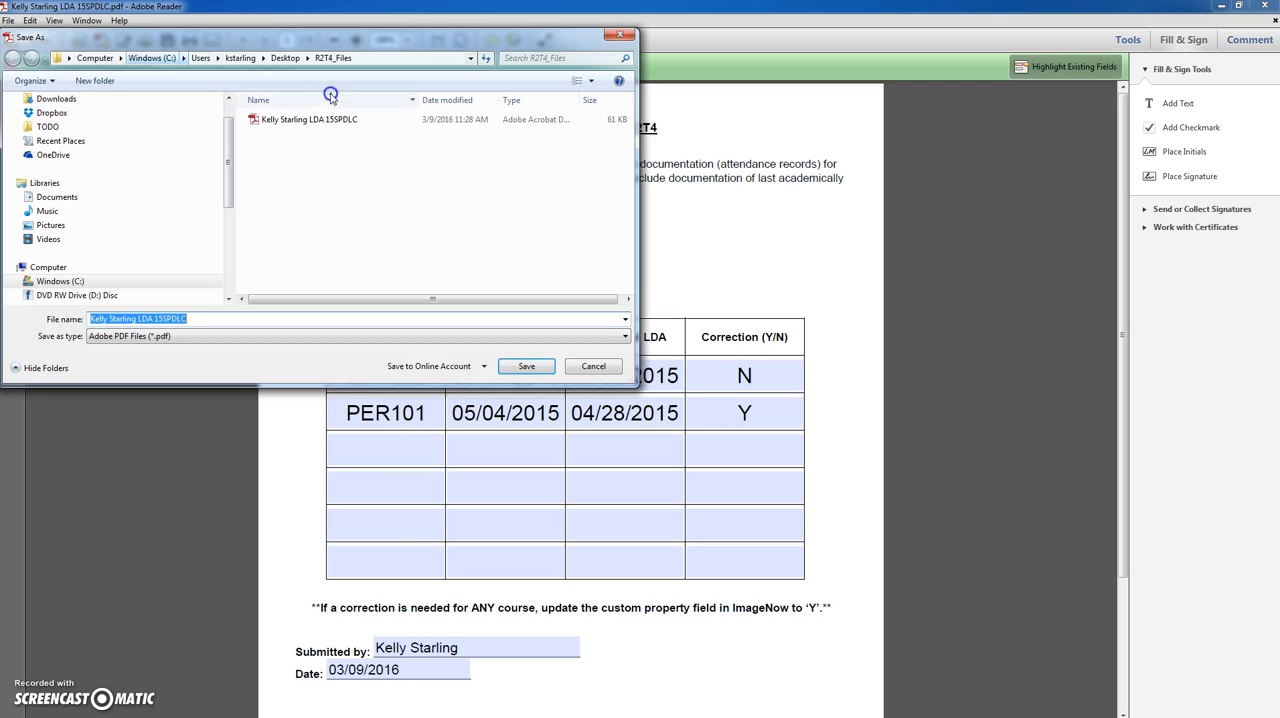
click(310, 119)
click(521, 372)
click(650, 369)
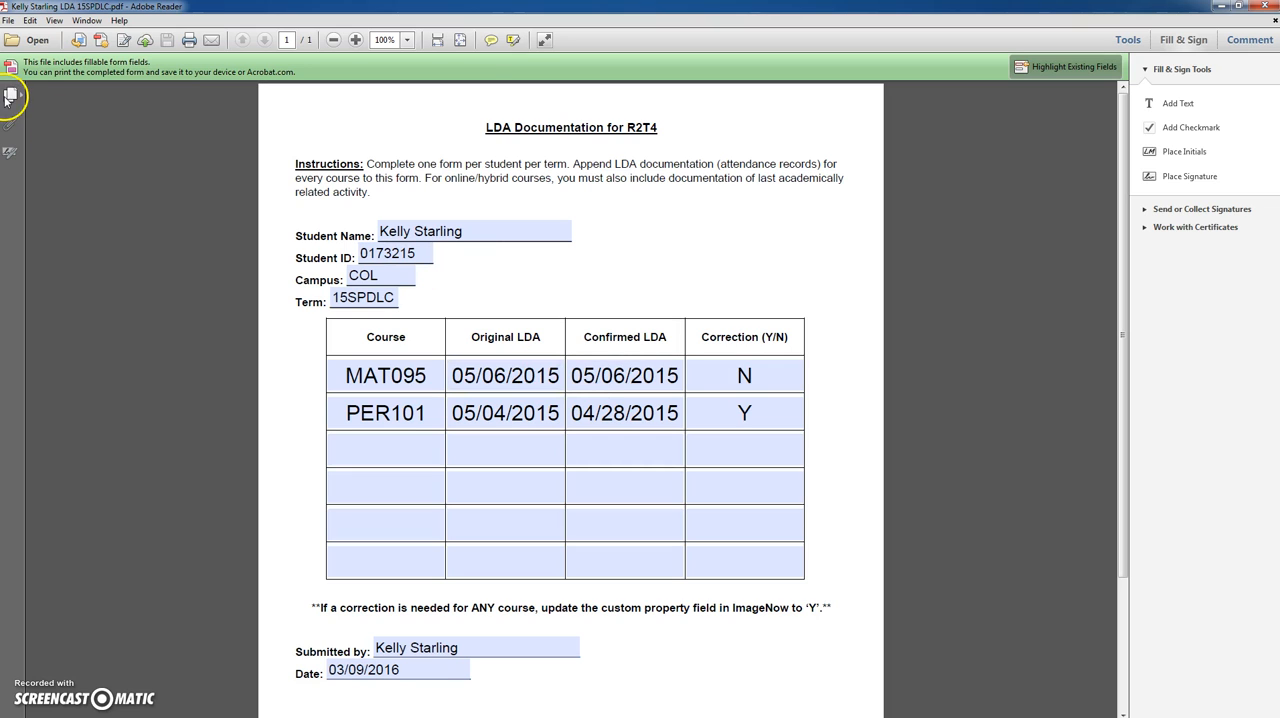
- Print the completed LDA form using the ImageNow Printer
click(9, 21)
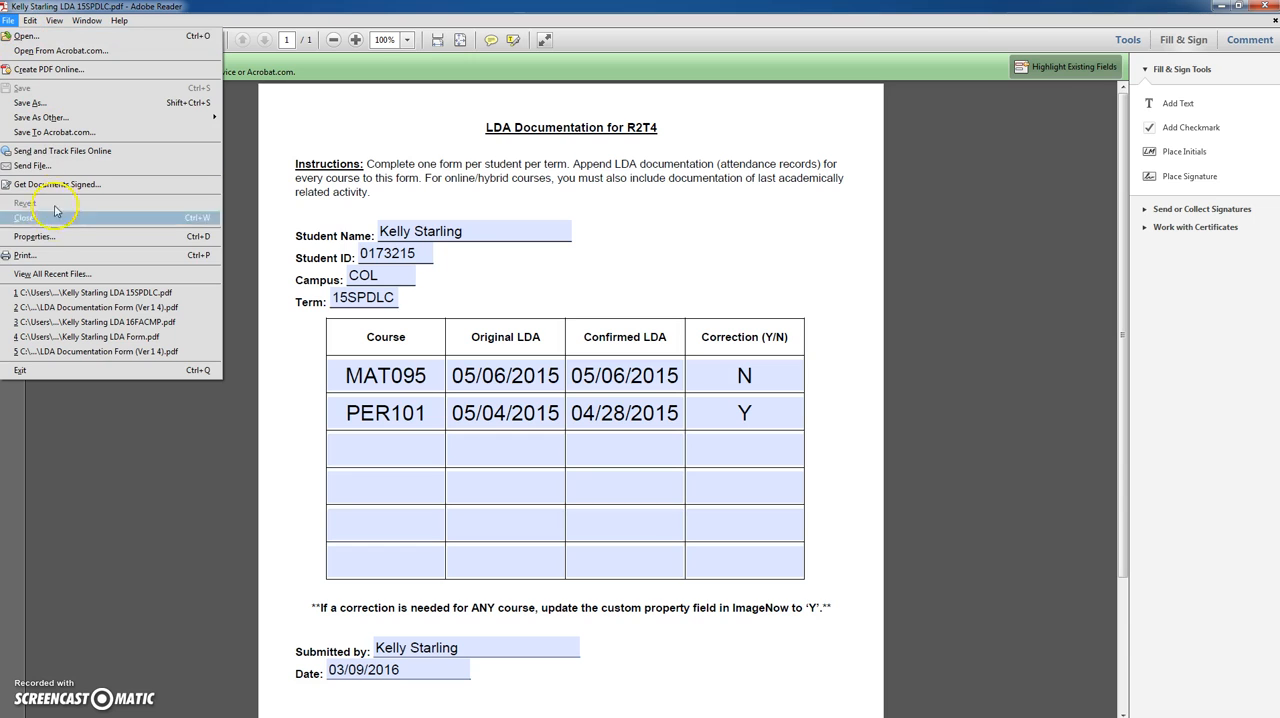
click(64, 255)
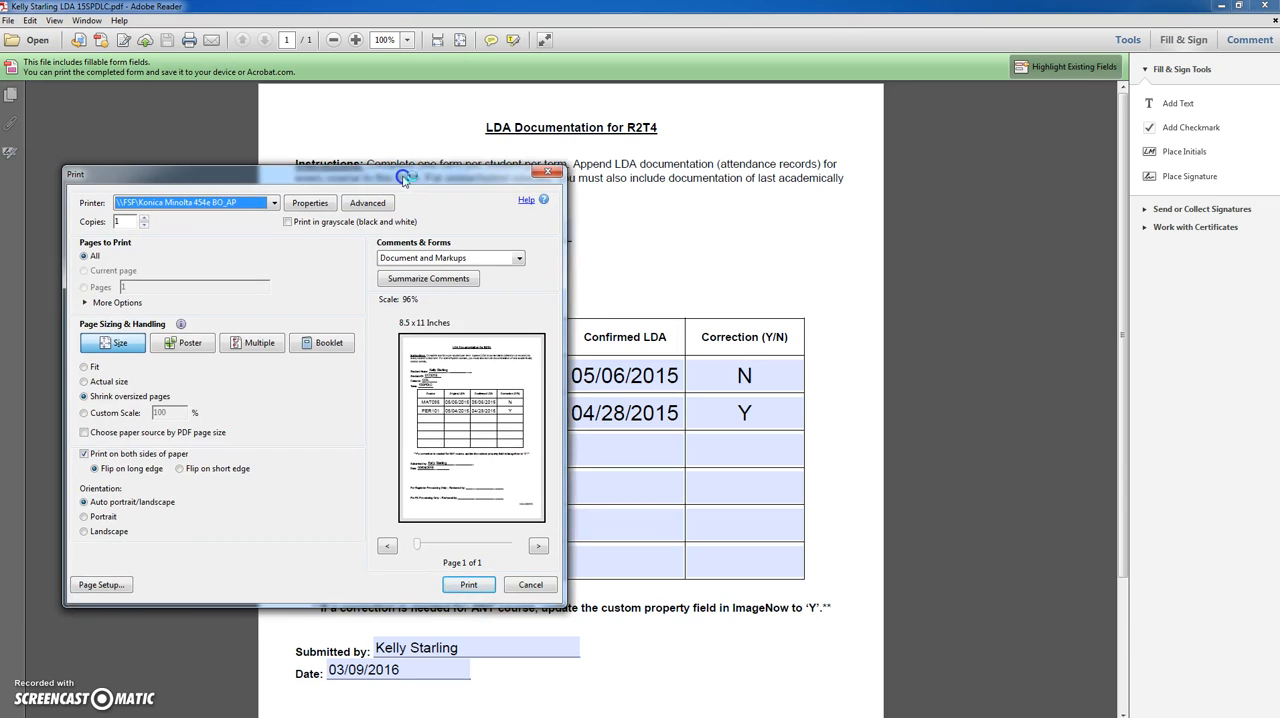
click(277, 201)
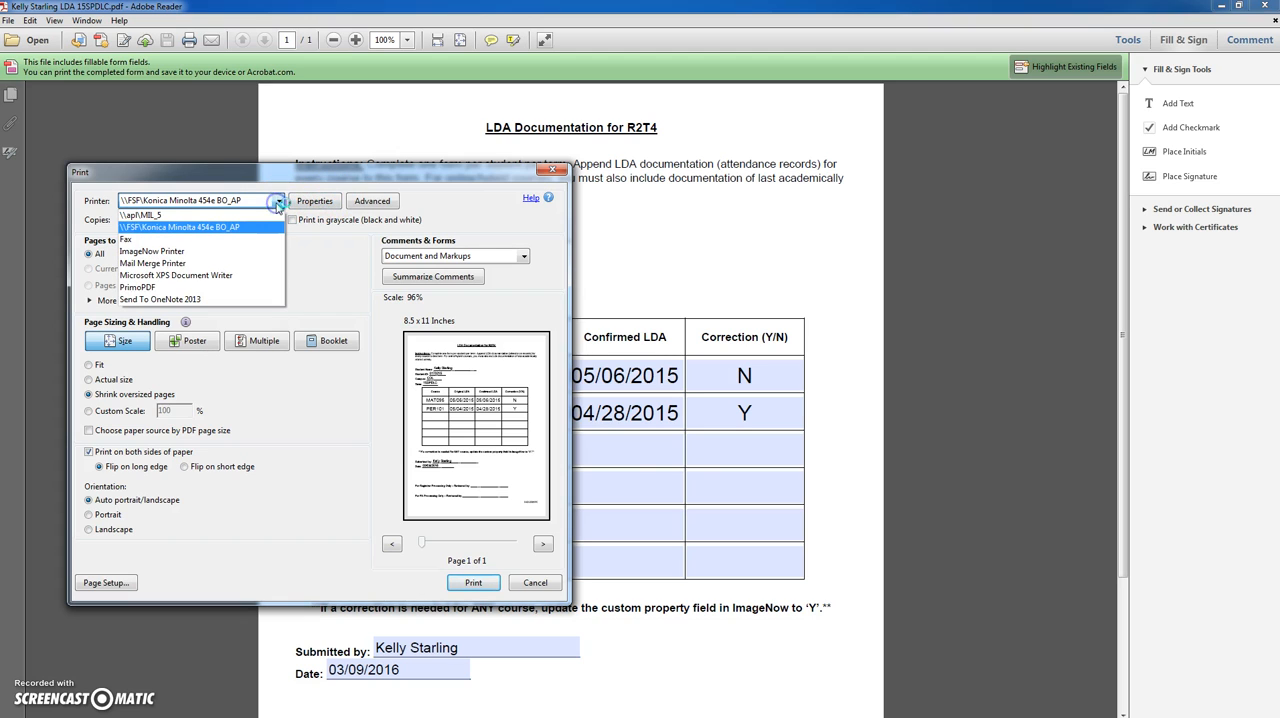
click(211, 253)
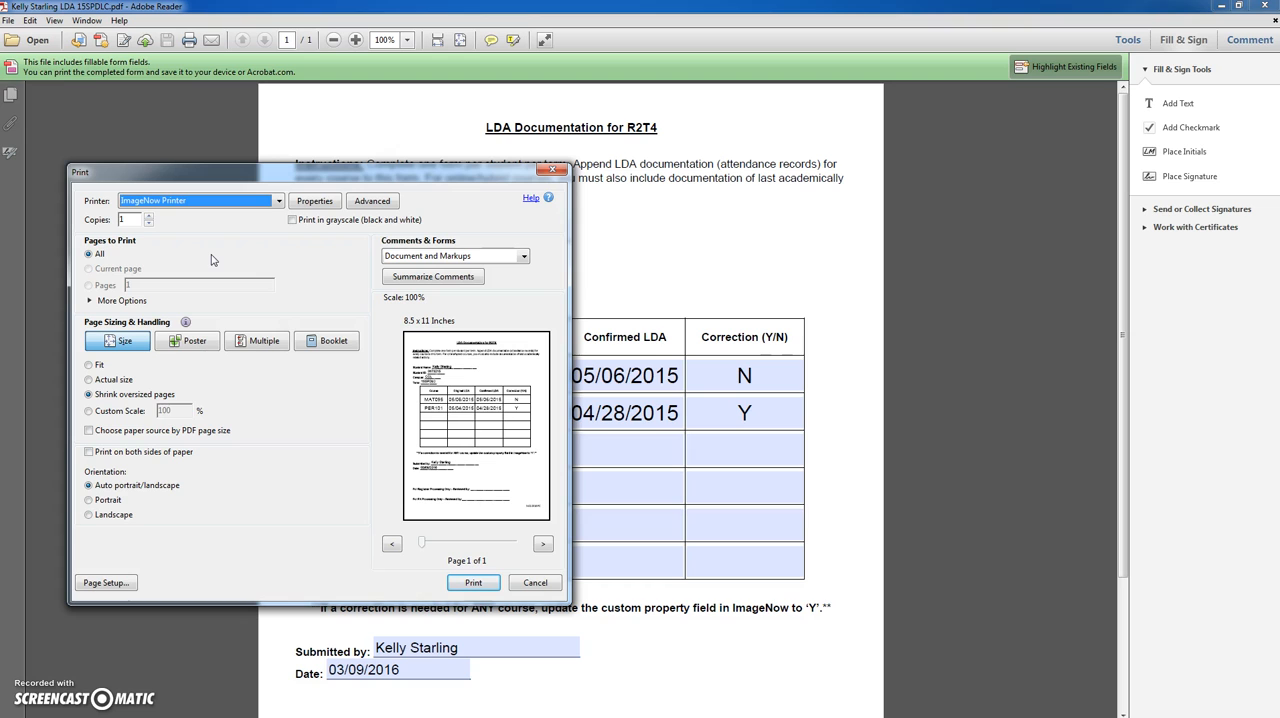
click(473, 584)
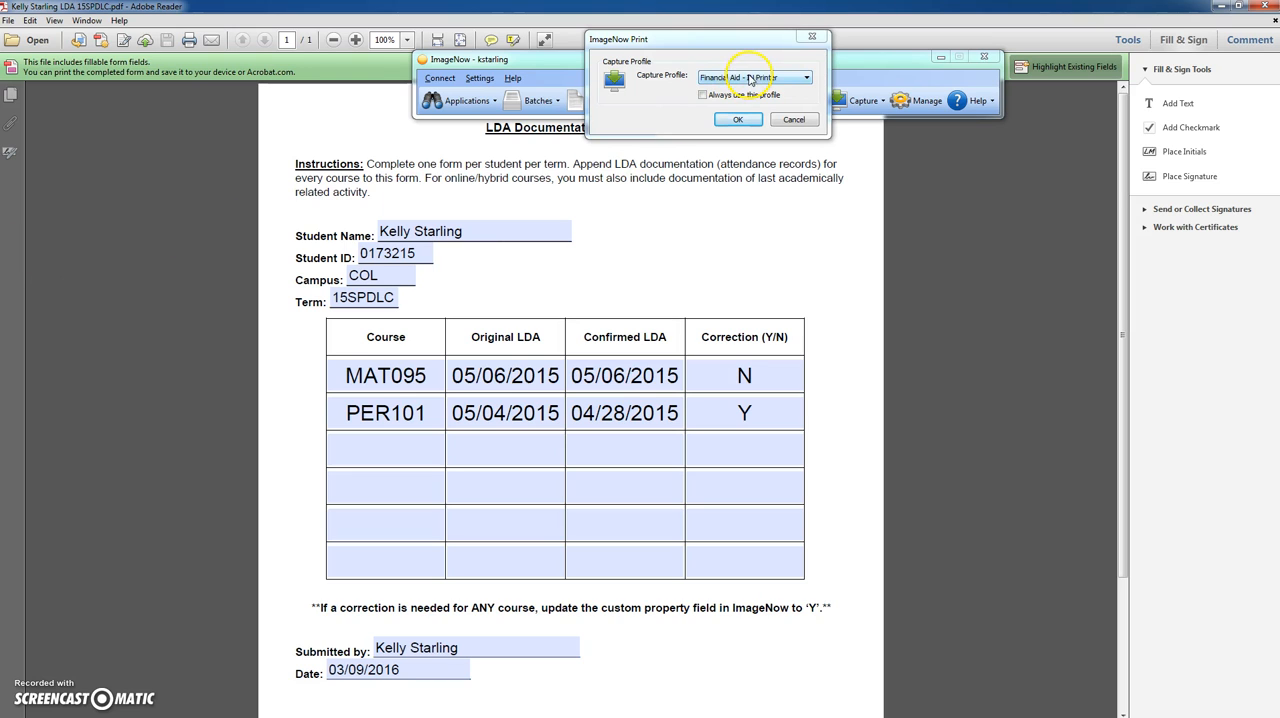
- Capture the printed form into ImageNow with the R2T4 - IN Printer capture profile
click(752, 78)
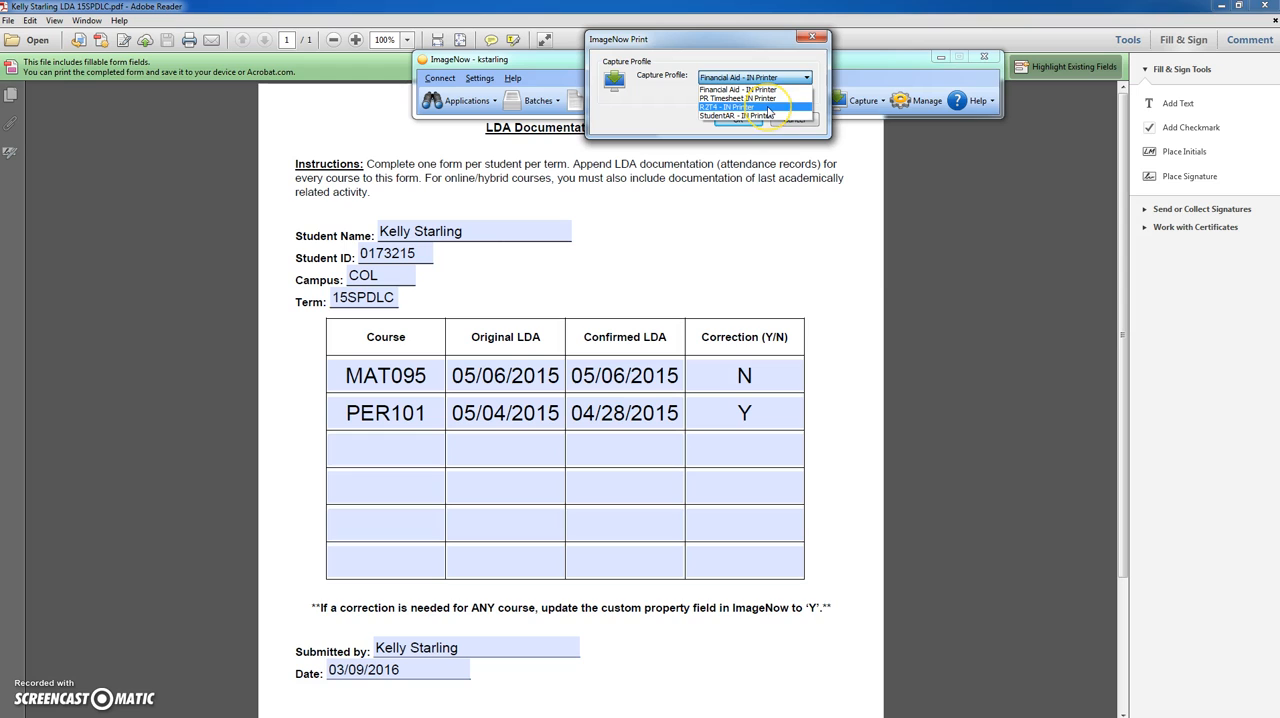
click(768, 108)
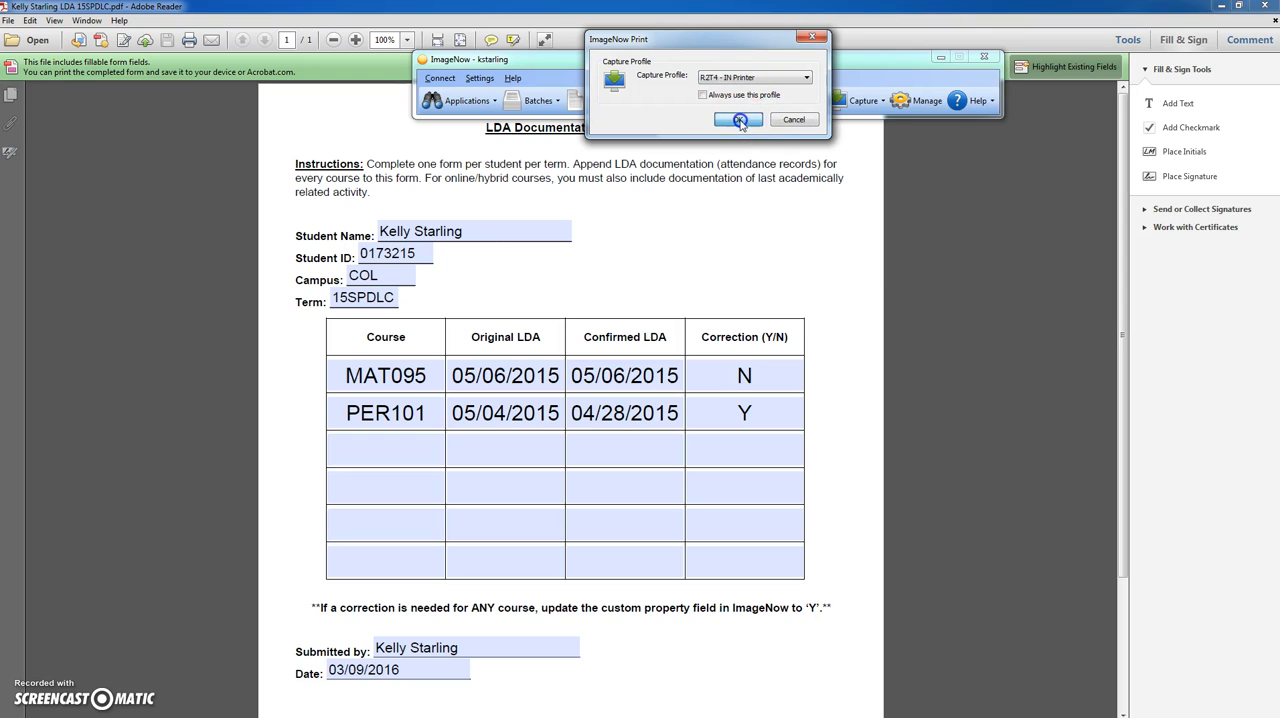
click(742, 124)
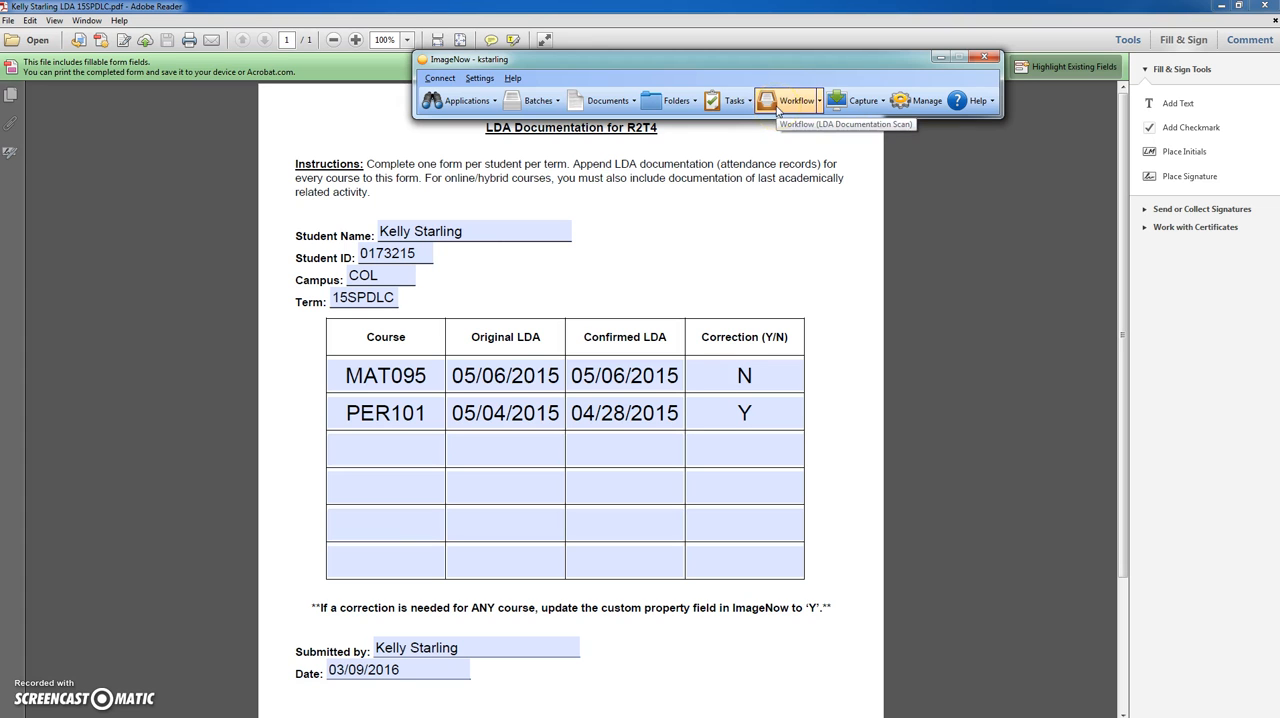
- Open the LDA Documentation Scan workflow queue in a maximized ImageNow Explorer window
click(772, 102)
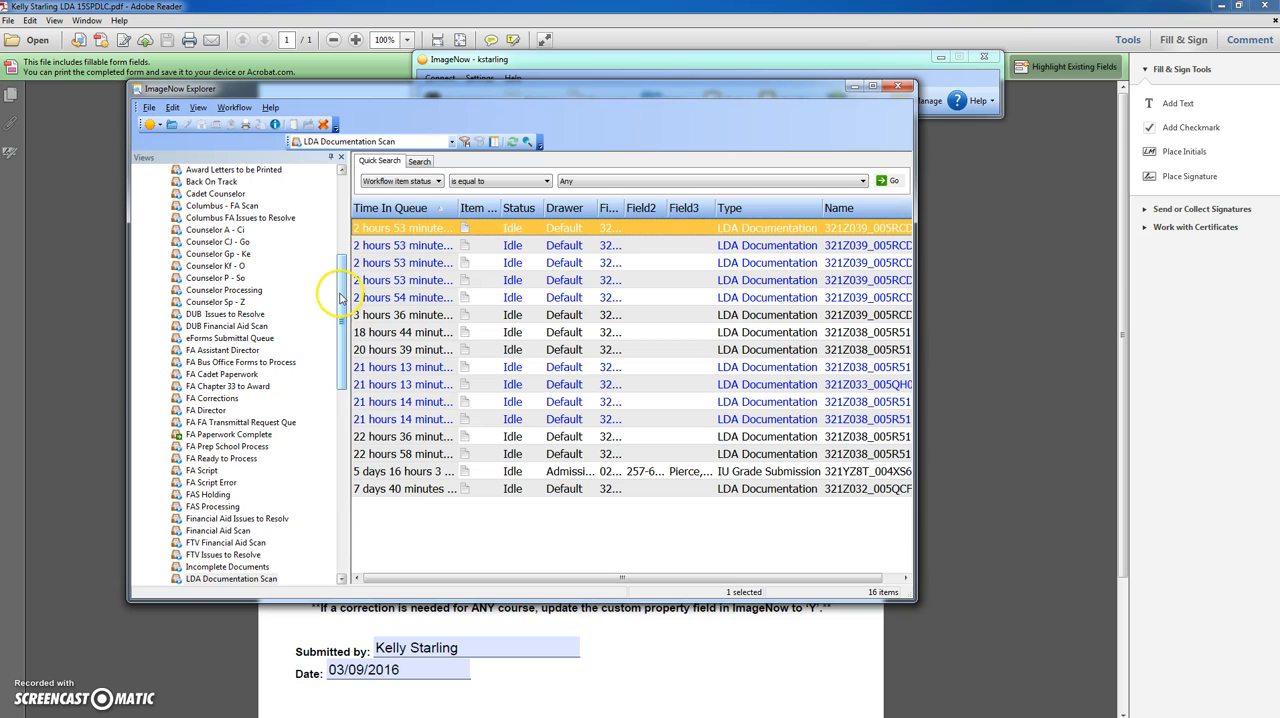
drag(340, 296, 340, 322)
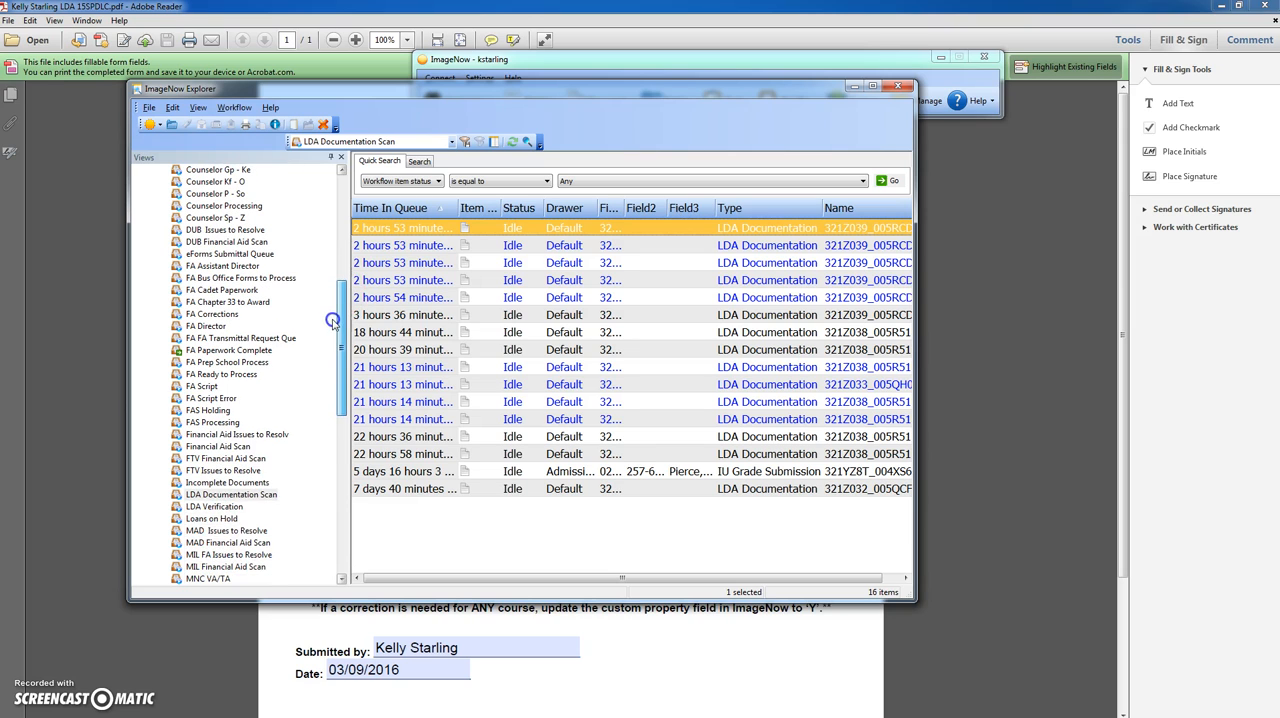
click(223, 497)
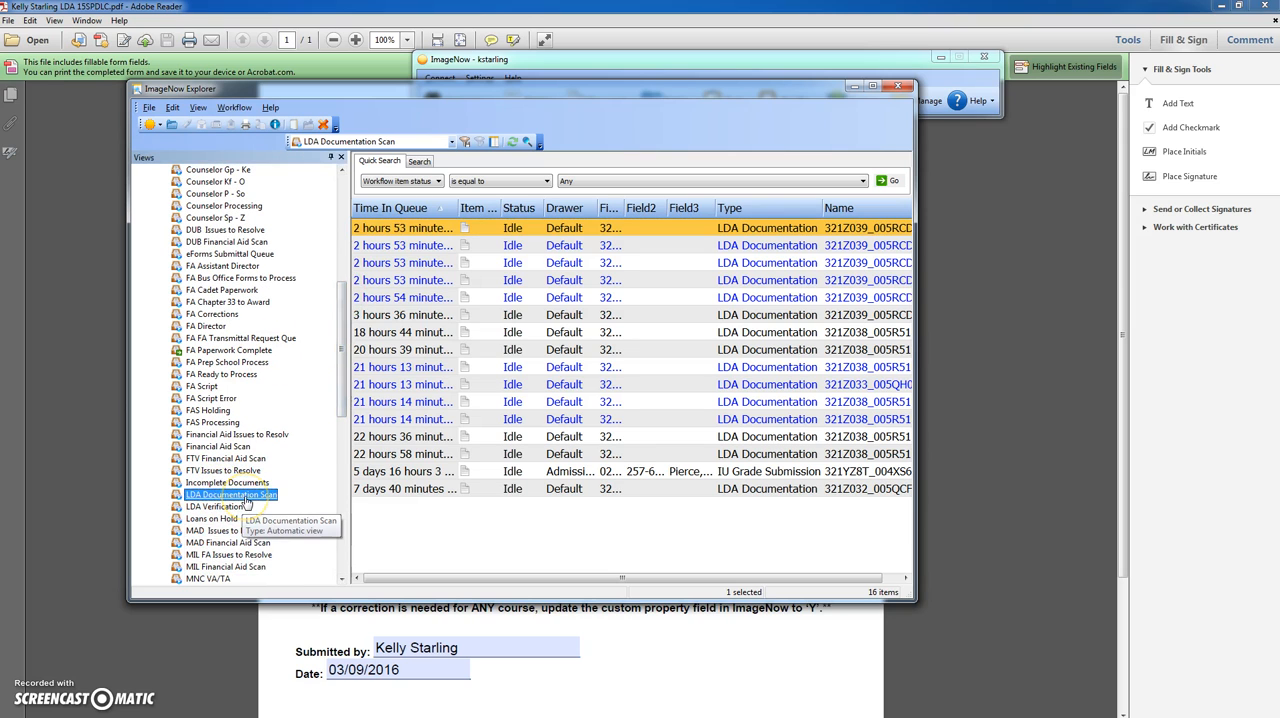
click(874, 86)
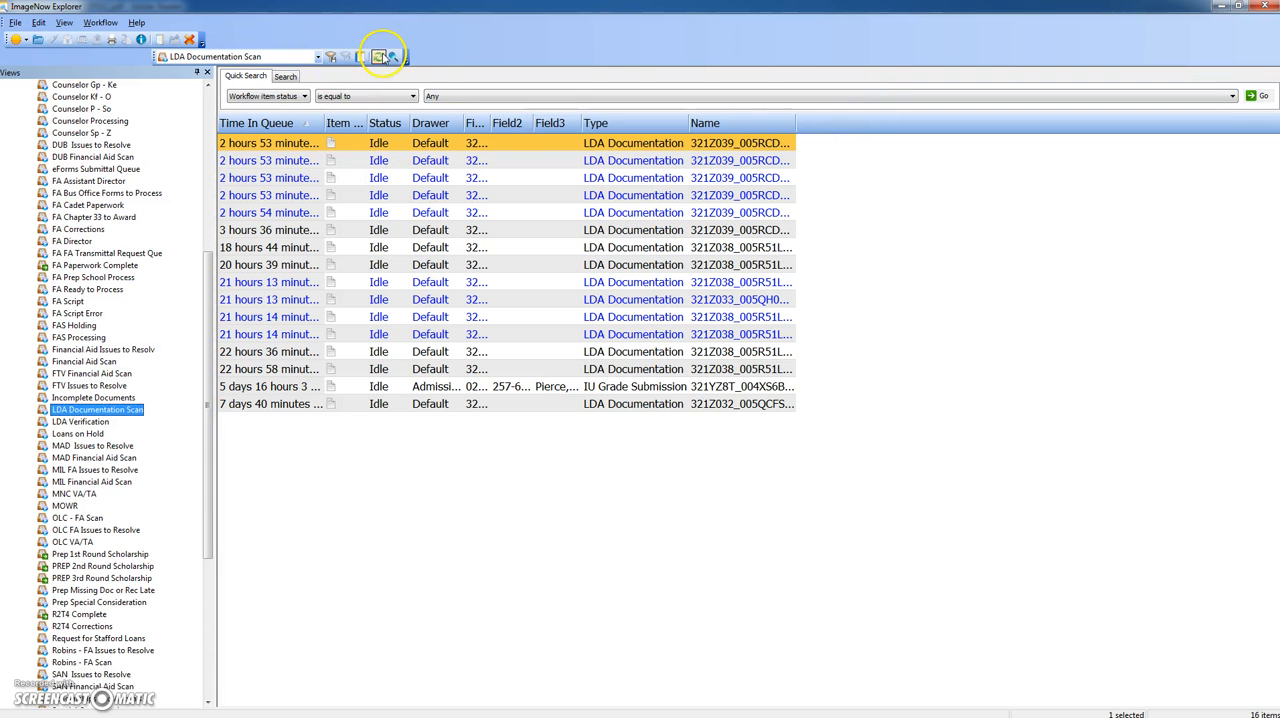
- Refresh the LDA Documentation Scan queue and open its newest document in a maximized viewer
click(378, 57)
click(398, 149)
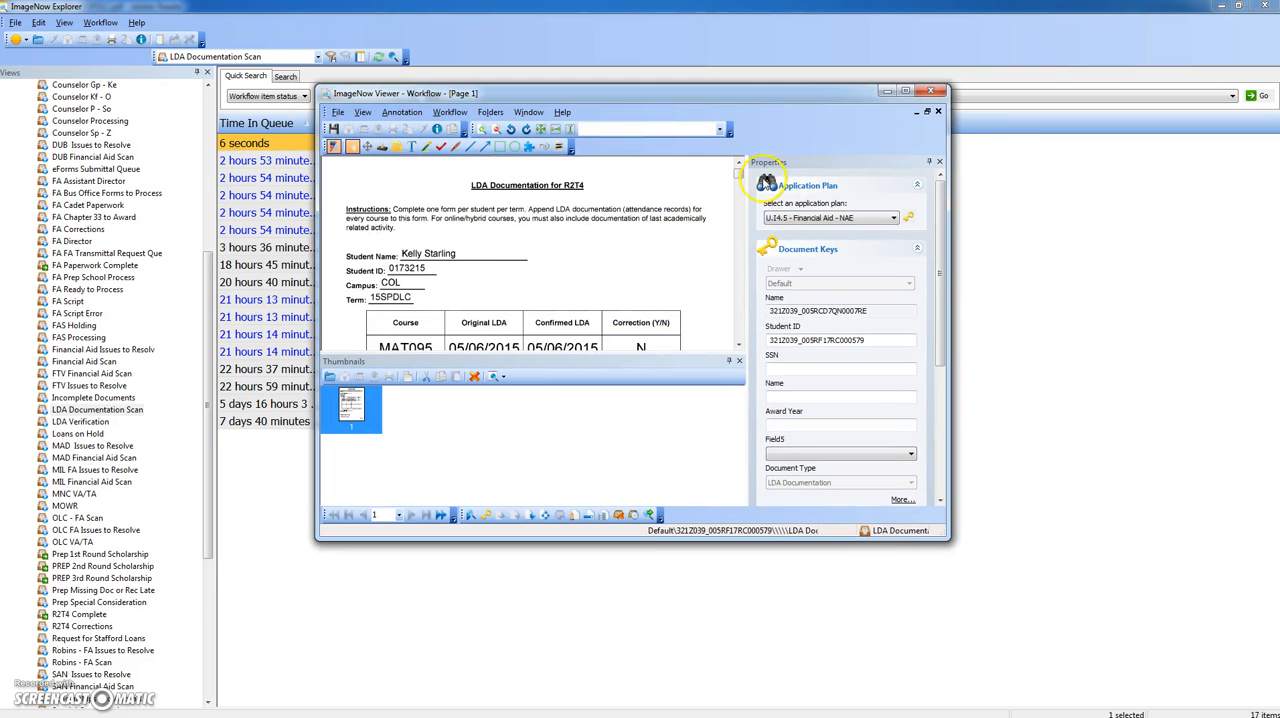
click(907, 93)
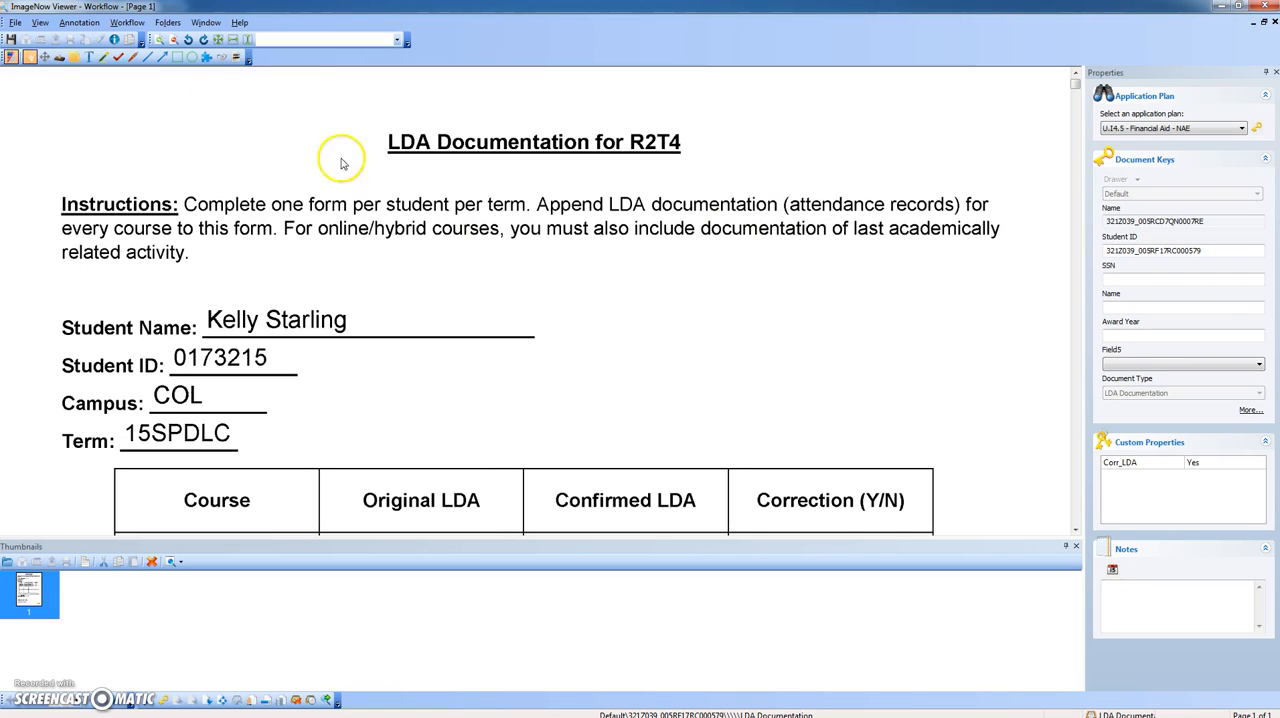
- Review the captured LDA form's student details, course rows and submission fields in the ImageNow viewer
click(166, 42)
scroll(455, 337, down, 5)
scroll(455, 337, up, 5)
scroll(455, 337, up, 1)
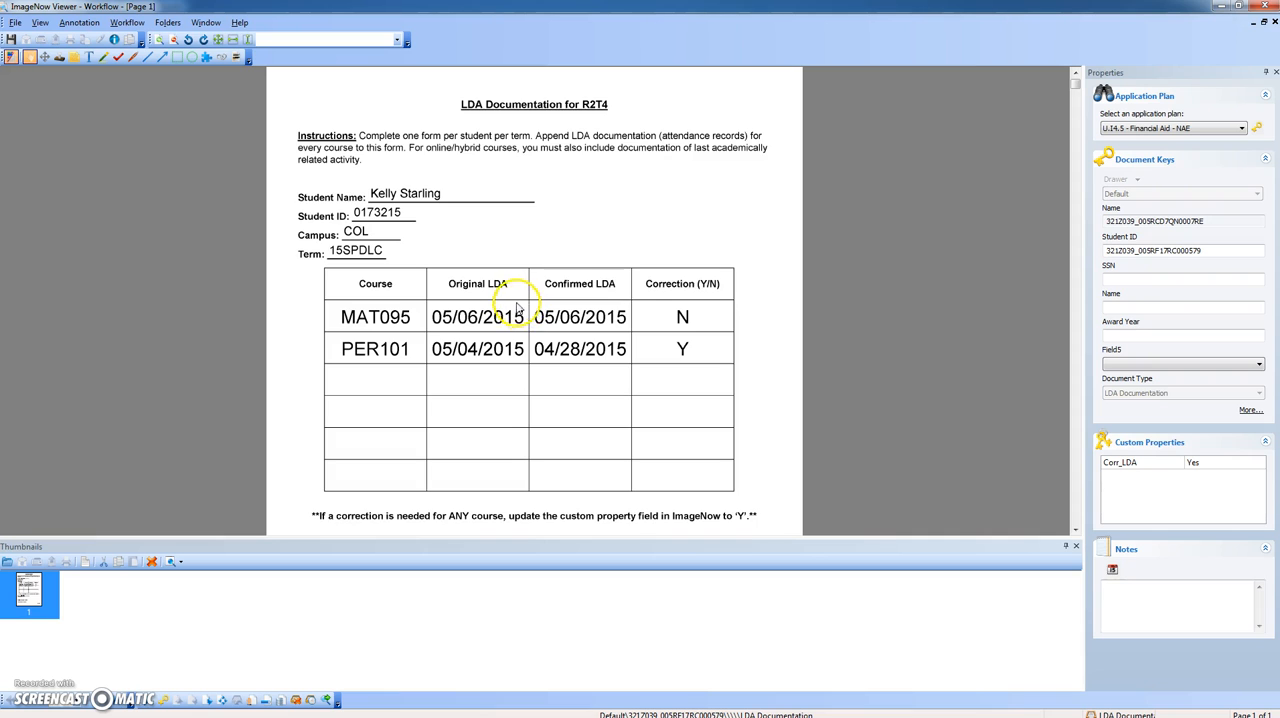
scroll(517, 305, down, 3)
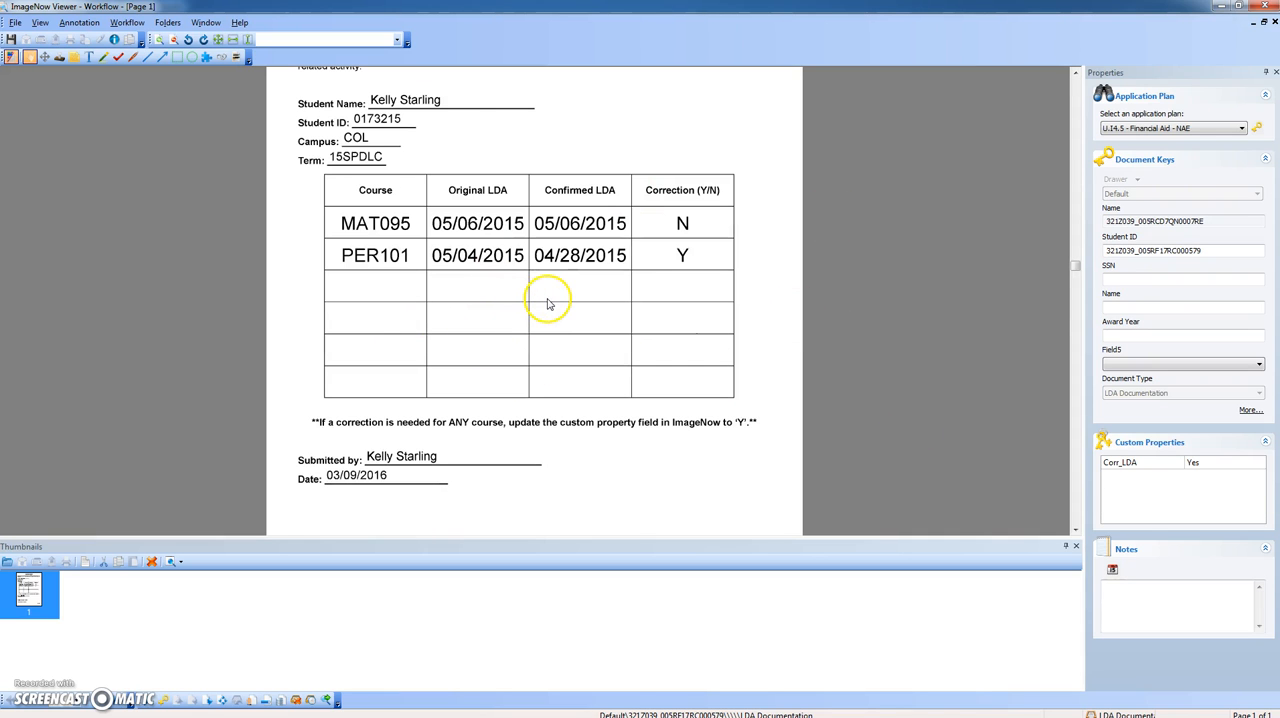
scroll(532, 293, up, 3)
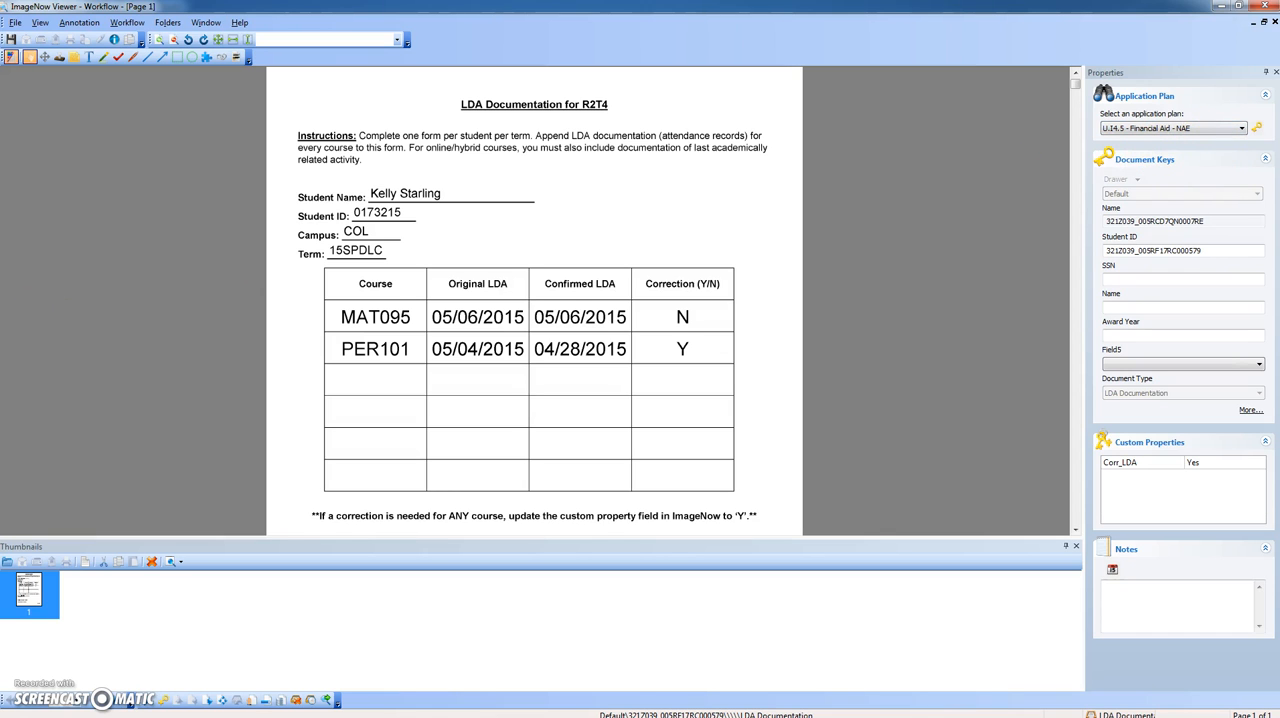
- Switch to Ellucian Colleague UI and open the NAE Name and Address Entry form
key(alt+Tab)
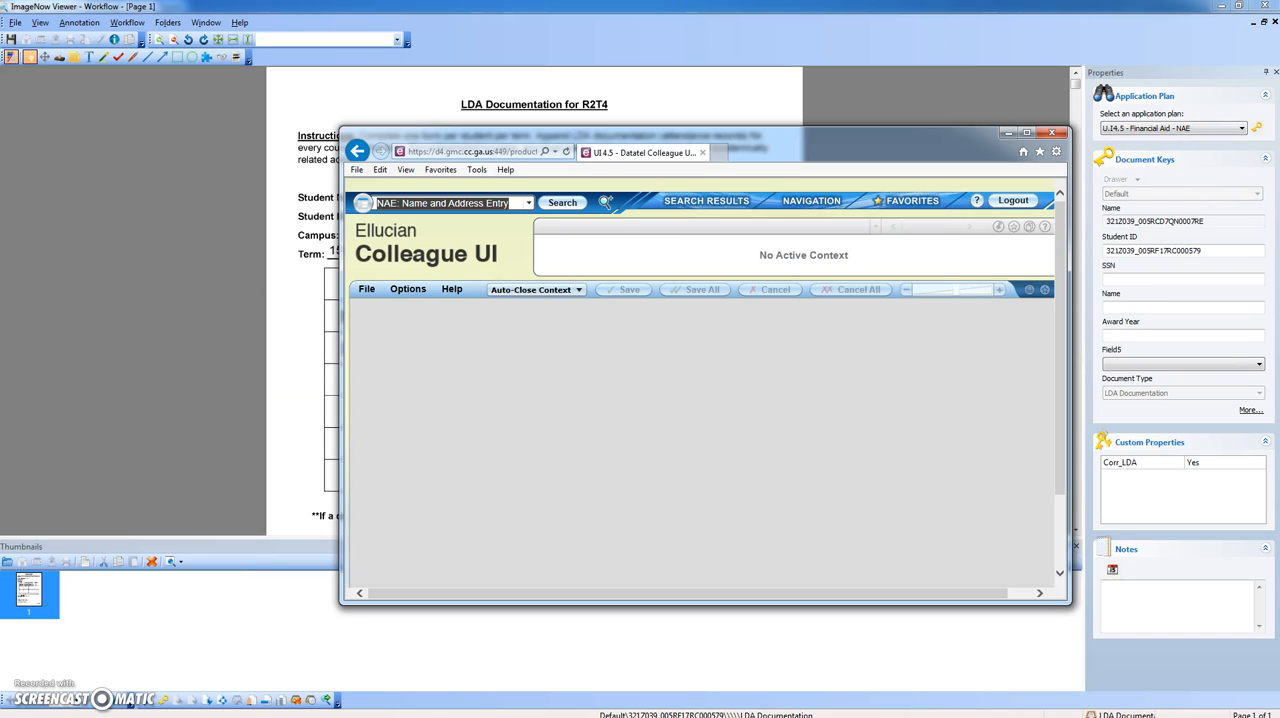
drag(605, 142, 527, 138)
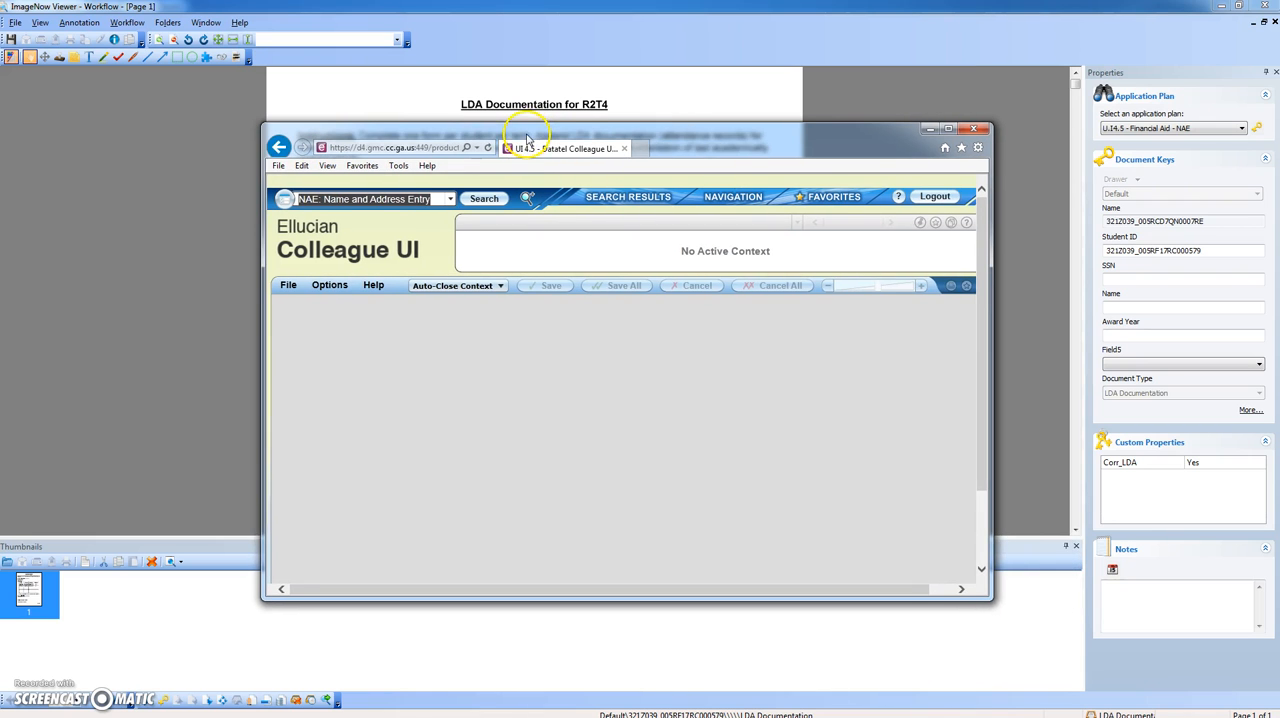
click(476, 201)
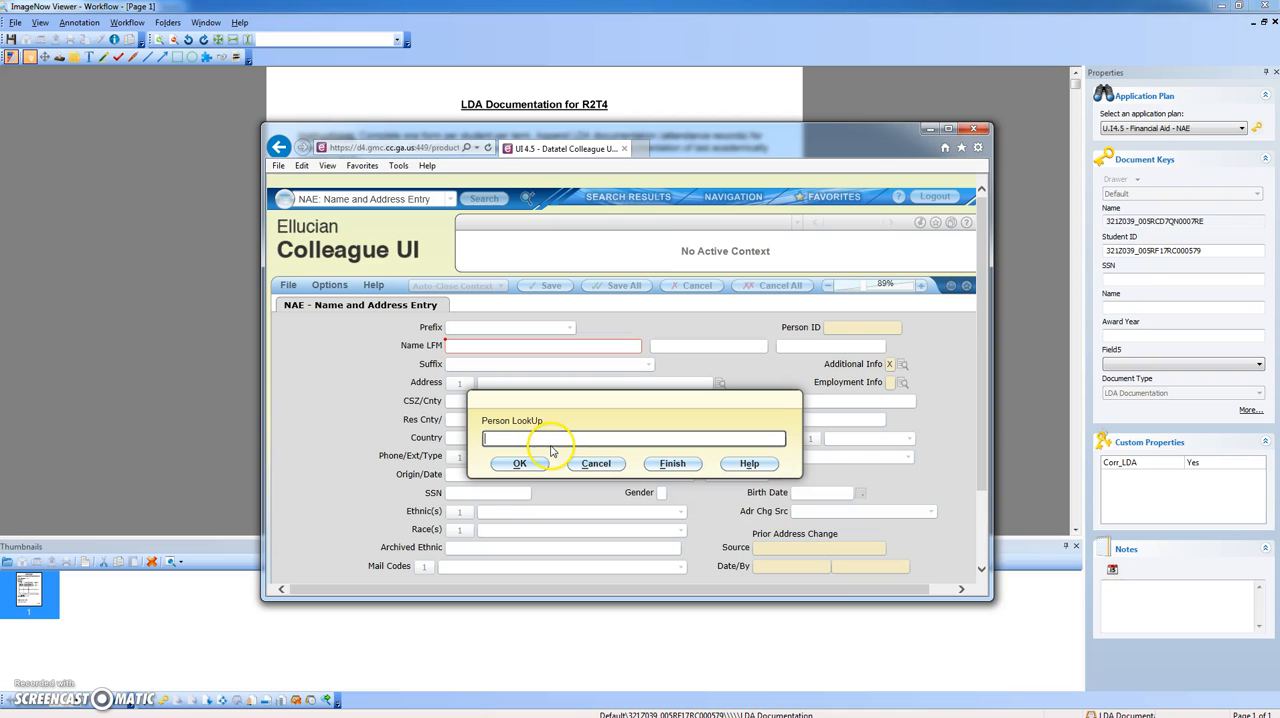
- Look up the student by student ID in Colleague and load the record's details into the ImageNow document keys
drag(643, 134, 698, 246)
click(583, 549)
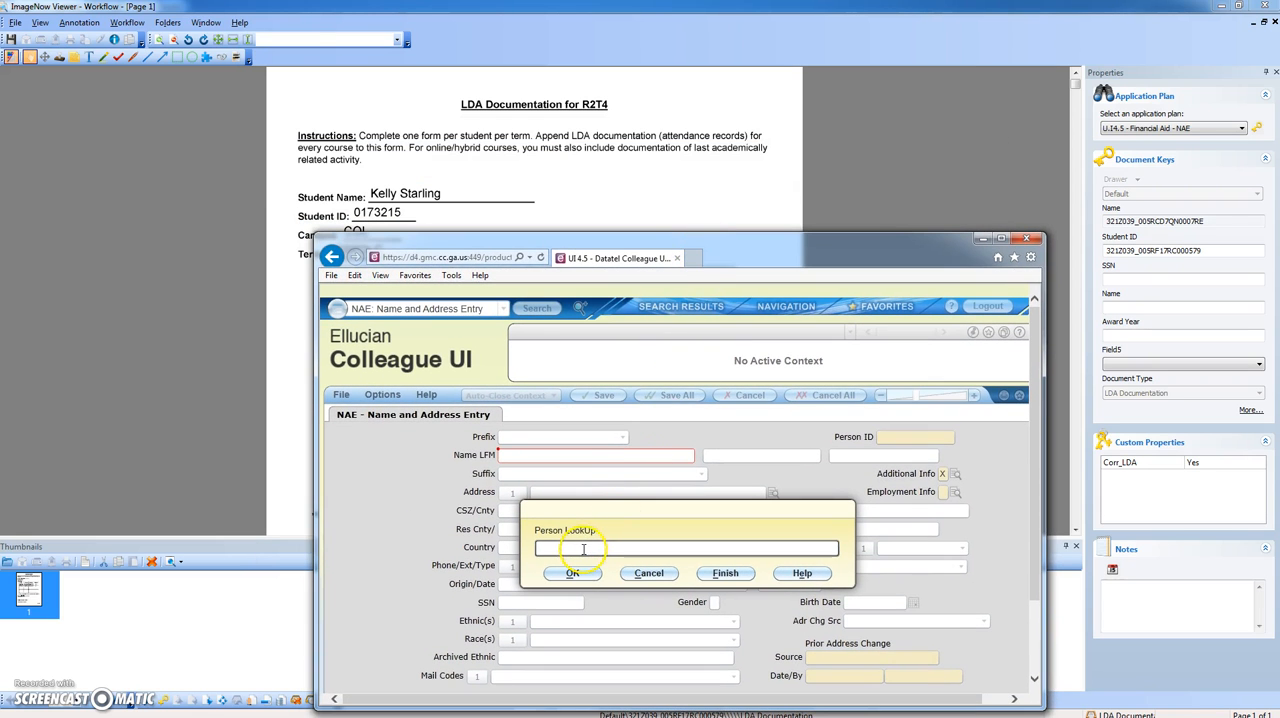
text(0)
key(Return)
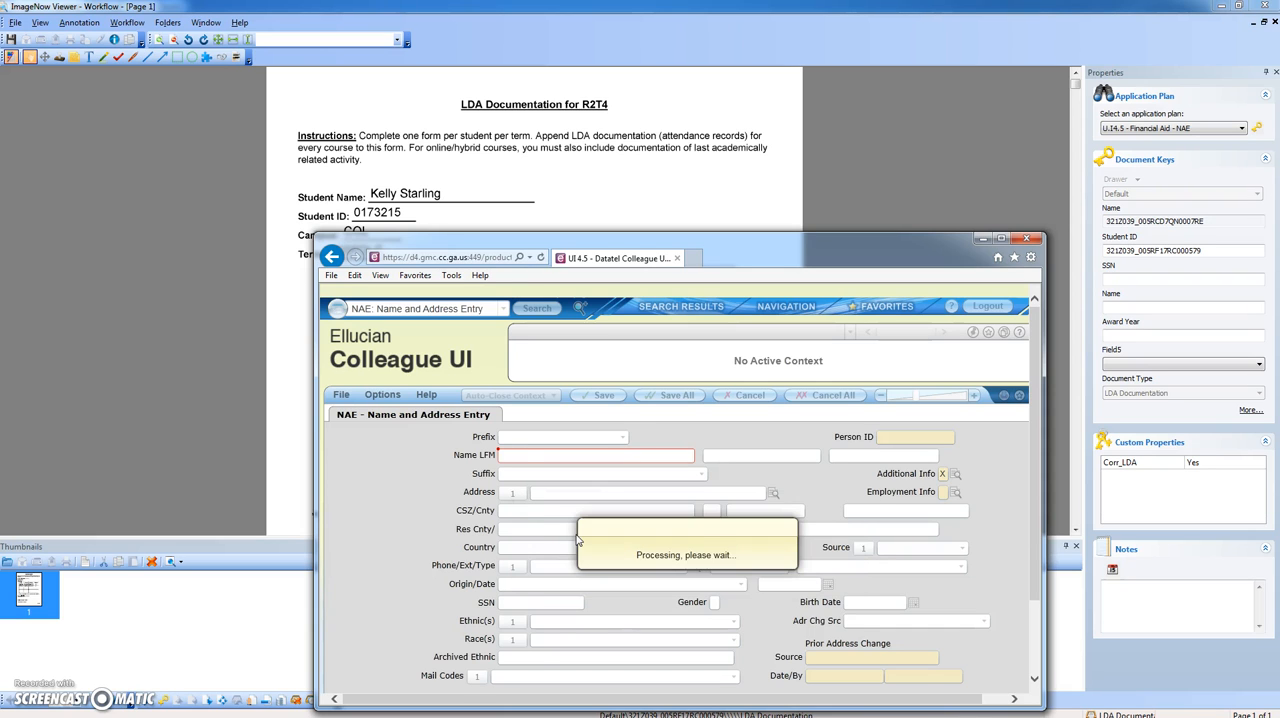
click(511, 529)
drag(700, 258, 598, 220)
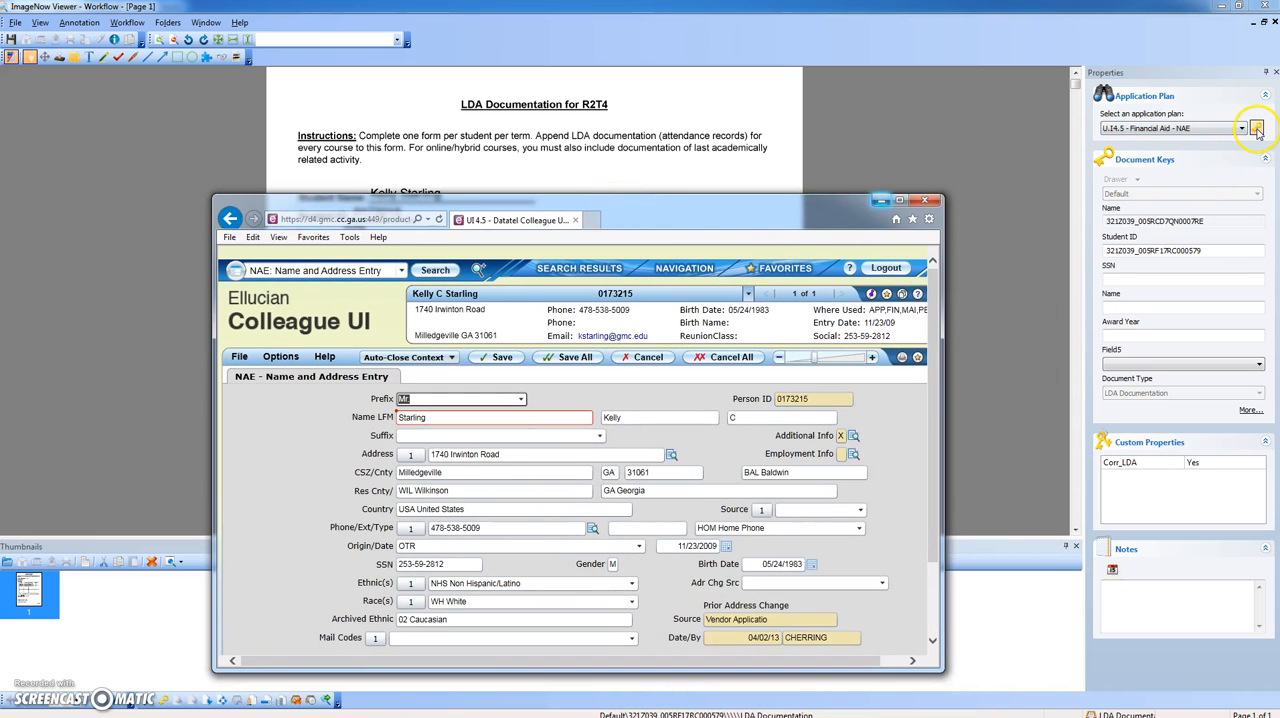
click(1257, 130)
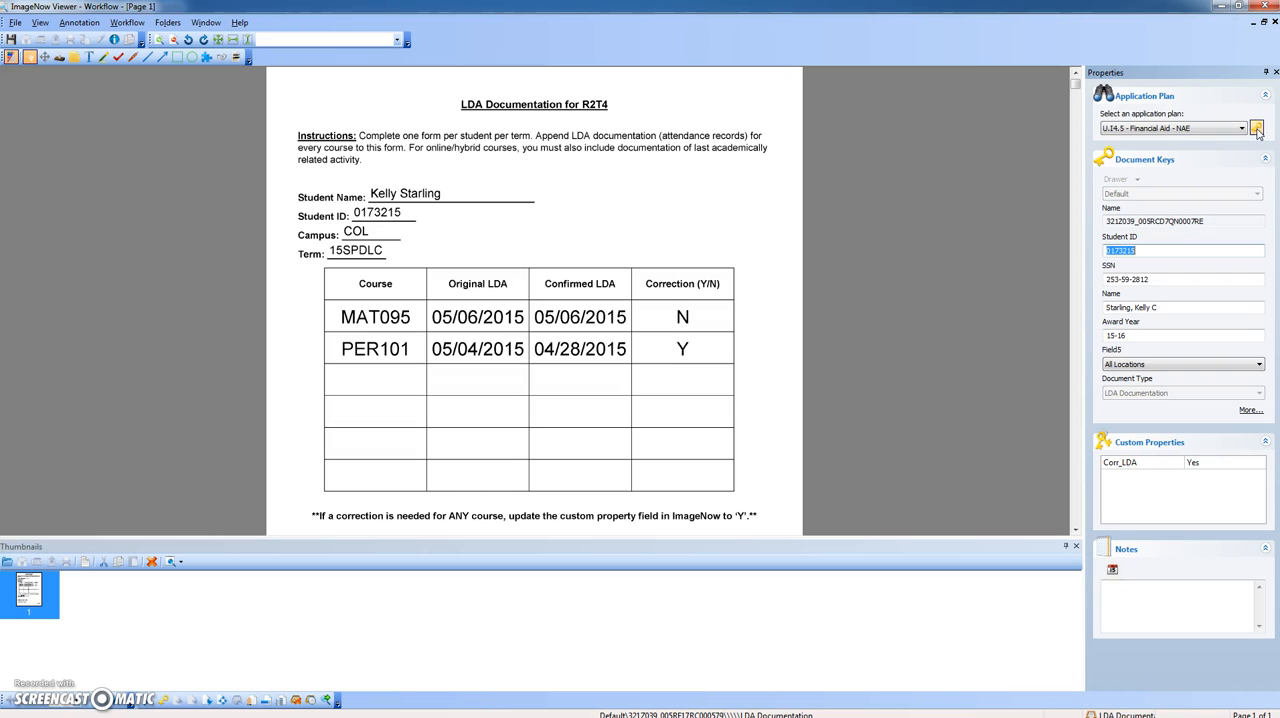
- Set the LDA document's award year key to 15SP and its Field5 location to COL
click(1140, 334)
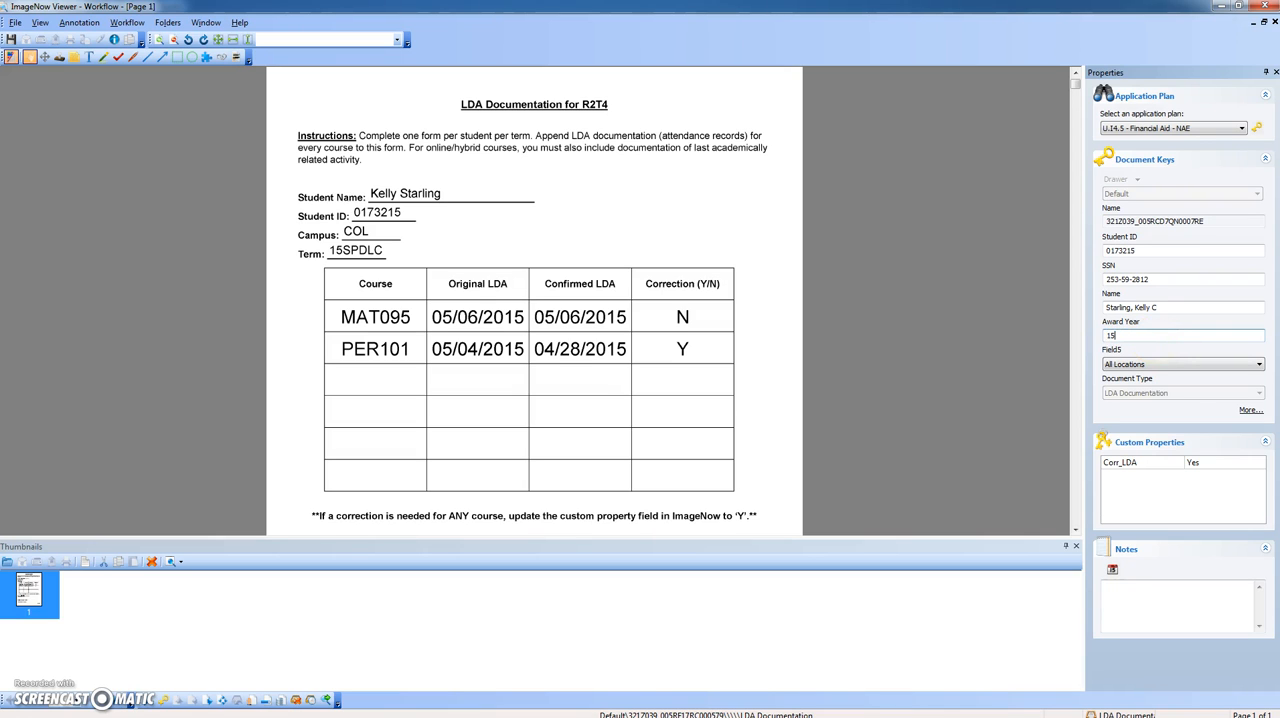
click(1210, 364)
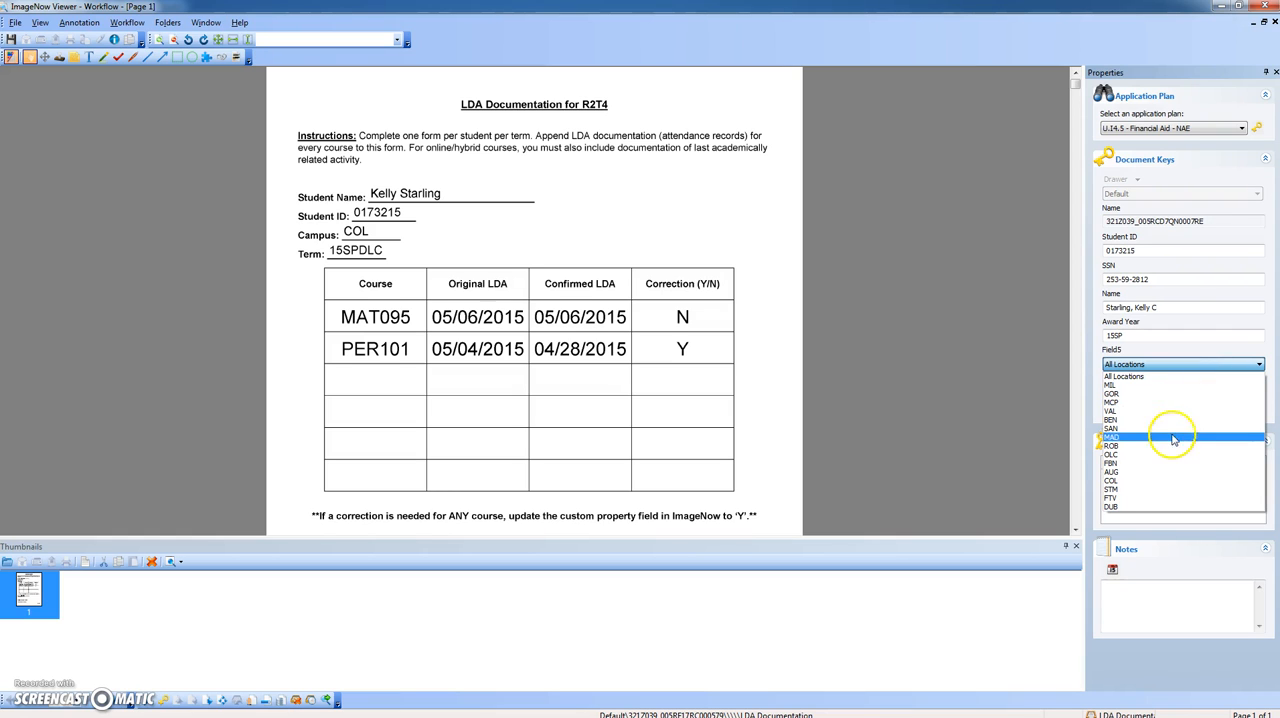
click(1155, 480)
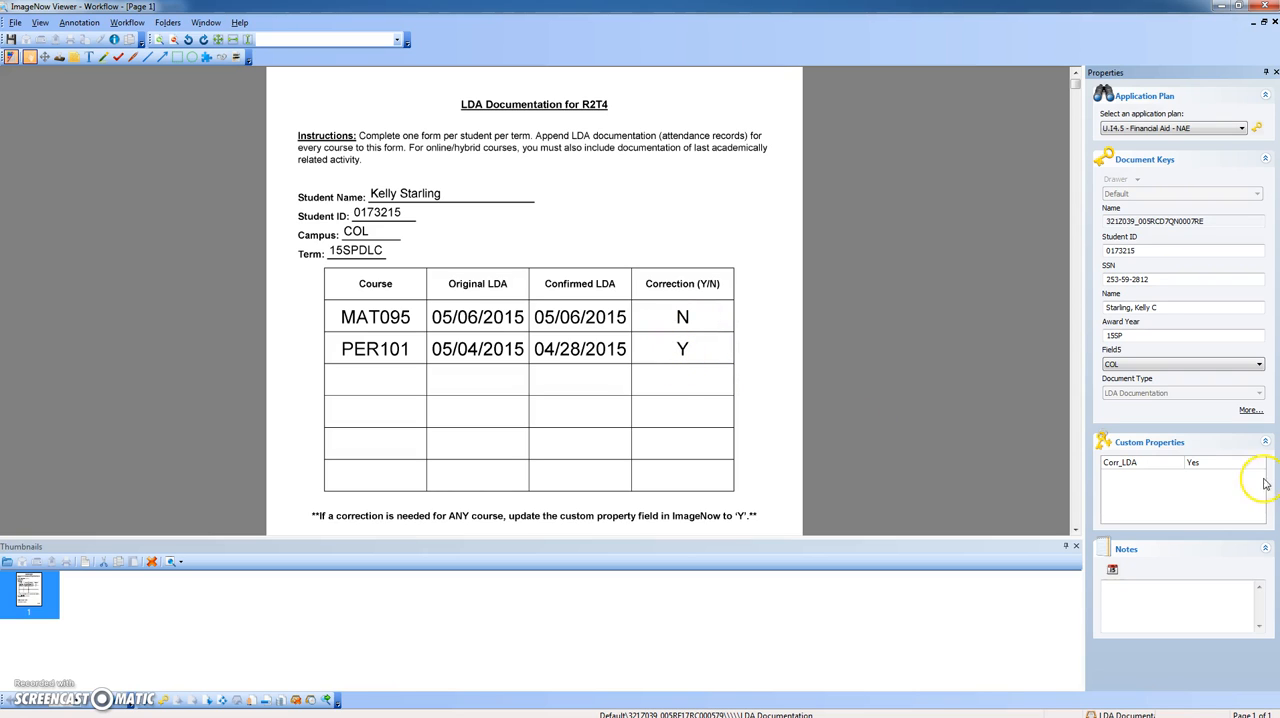
- Set the Corr_LDA custom property to Yes and save the indexed LDA document
click(1212, 463)
click(1243, 464)
click(1261, 464)
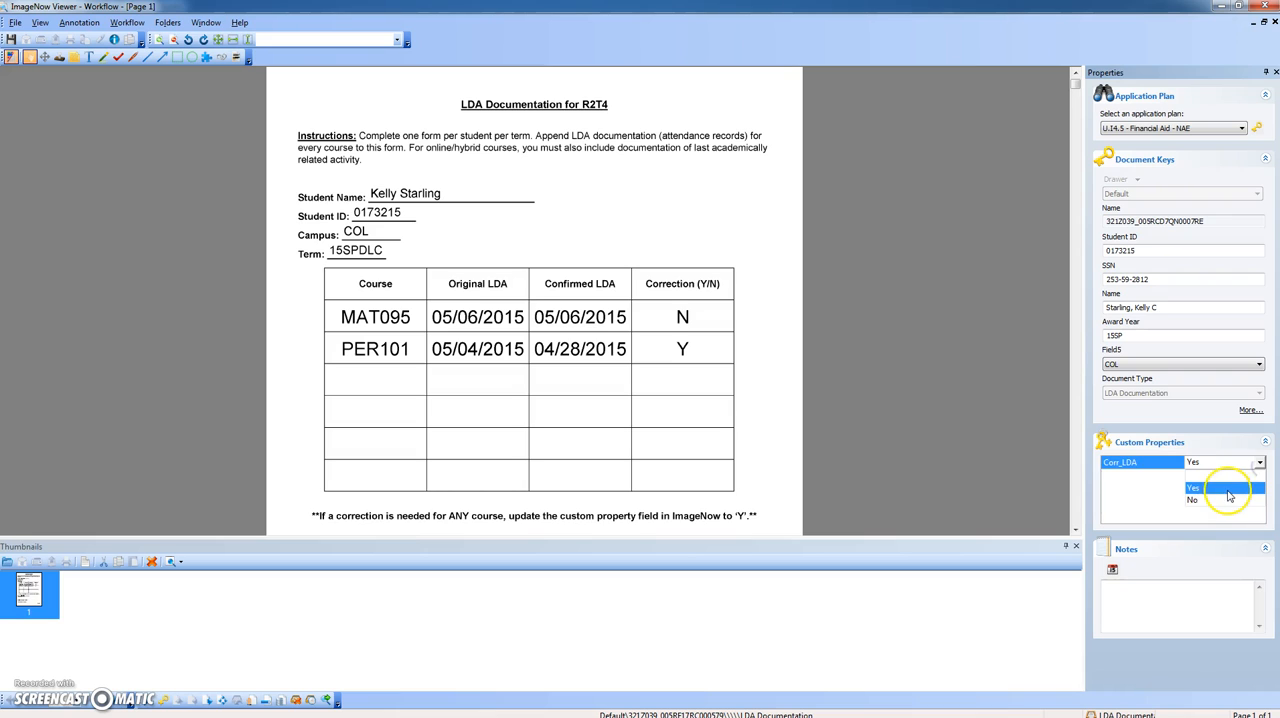
click(1224, 487)
click(924, 492)
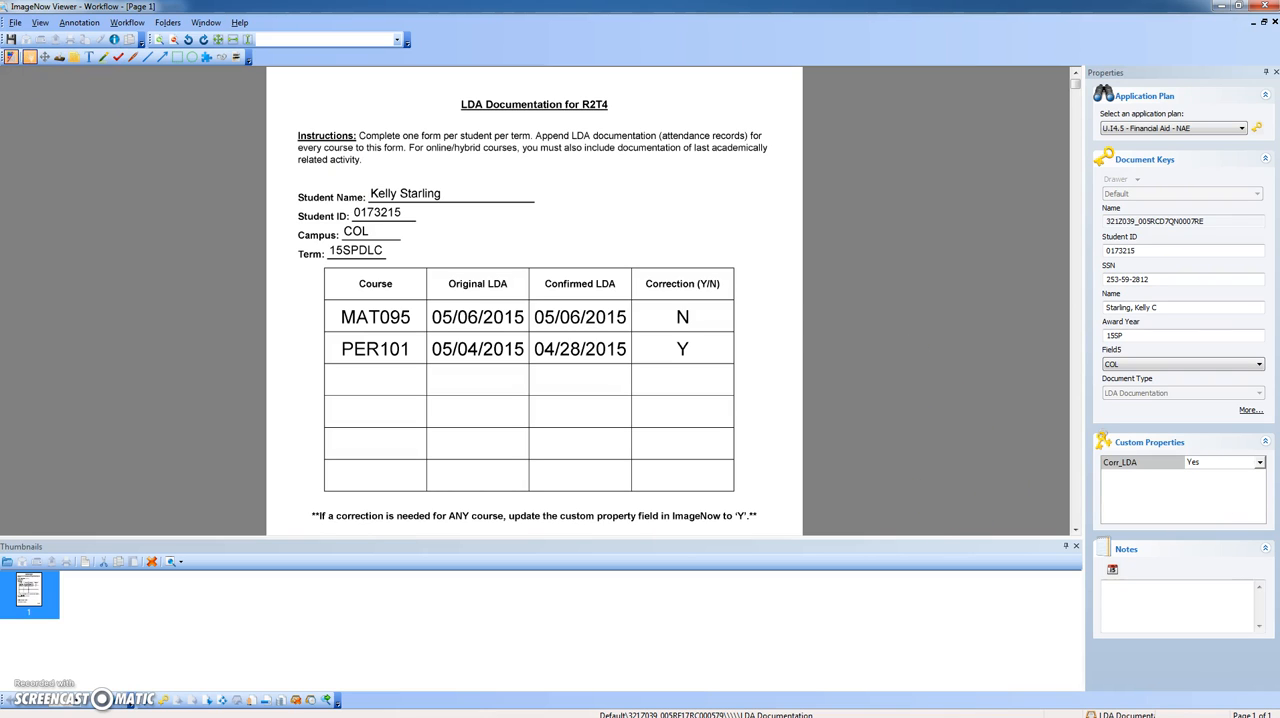
click(10, 40)
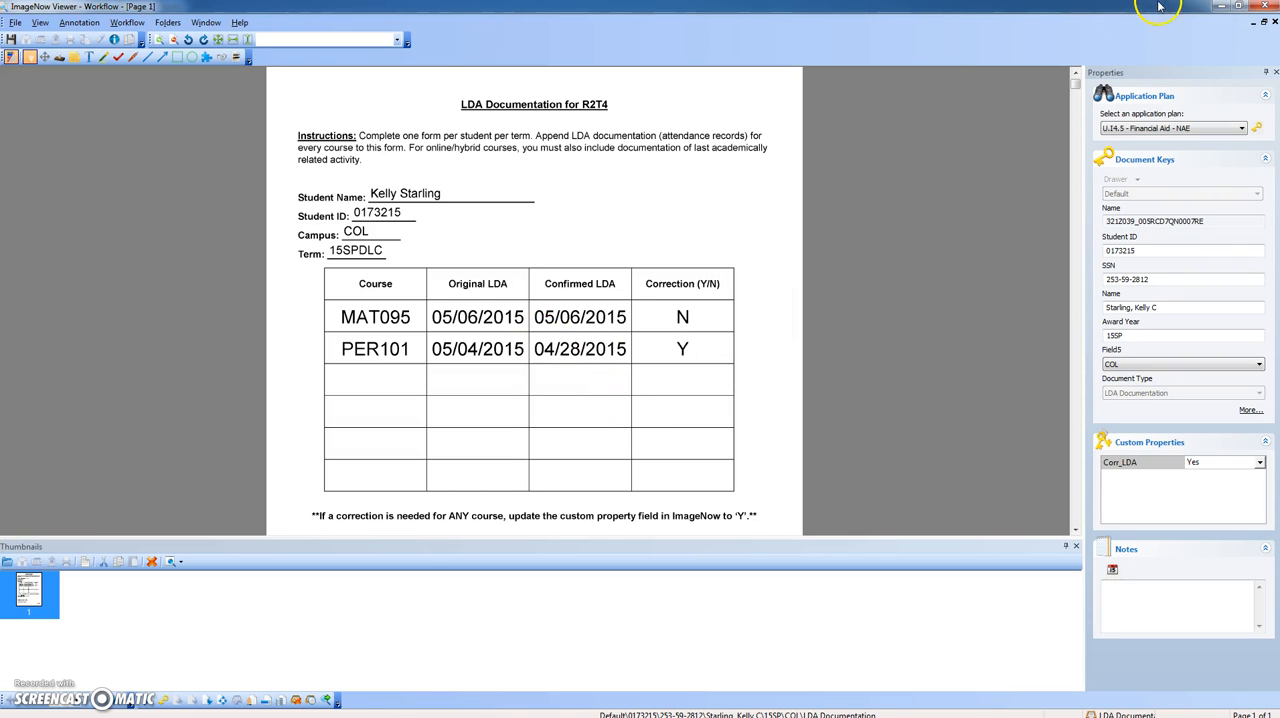
- Clear away the ImageNow, Colleague, LDA form and LDA Corrections windows to get to the R2T4_Files folder
click(1220, 12)
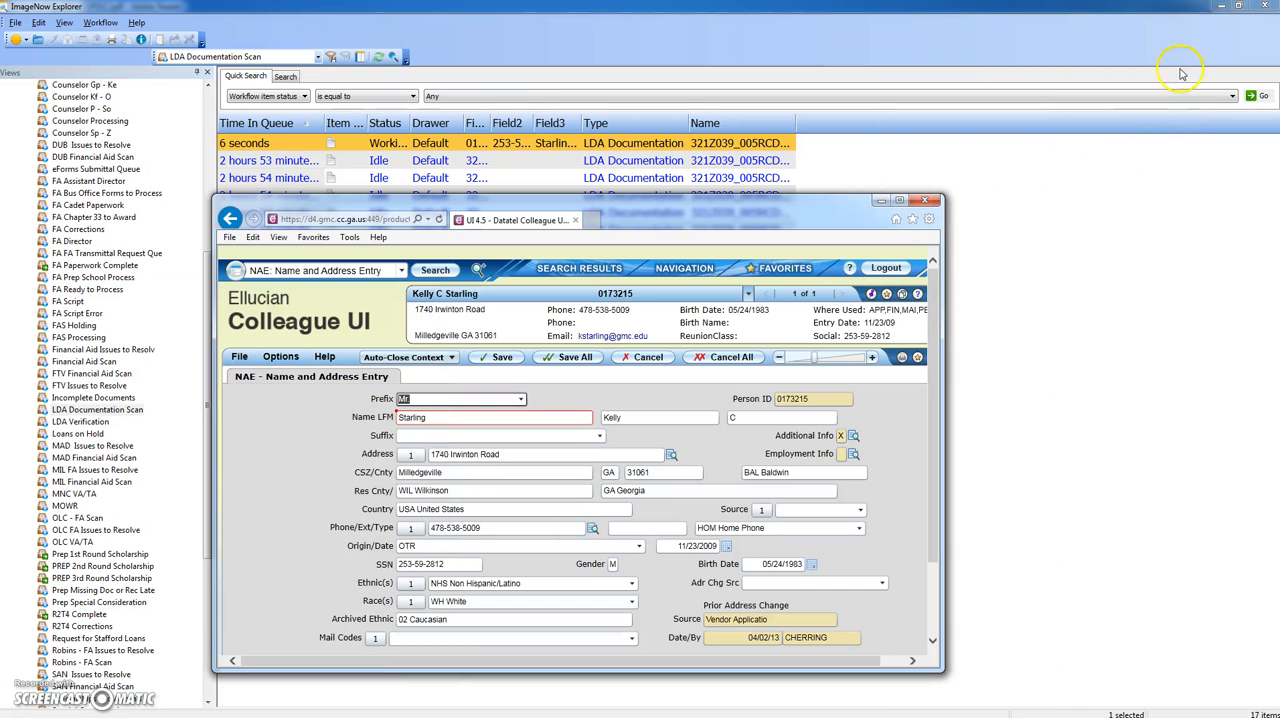
click(1220, 6)
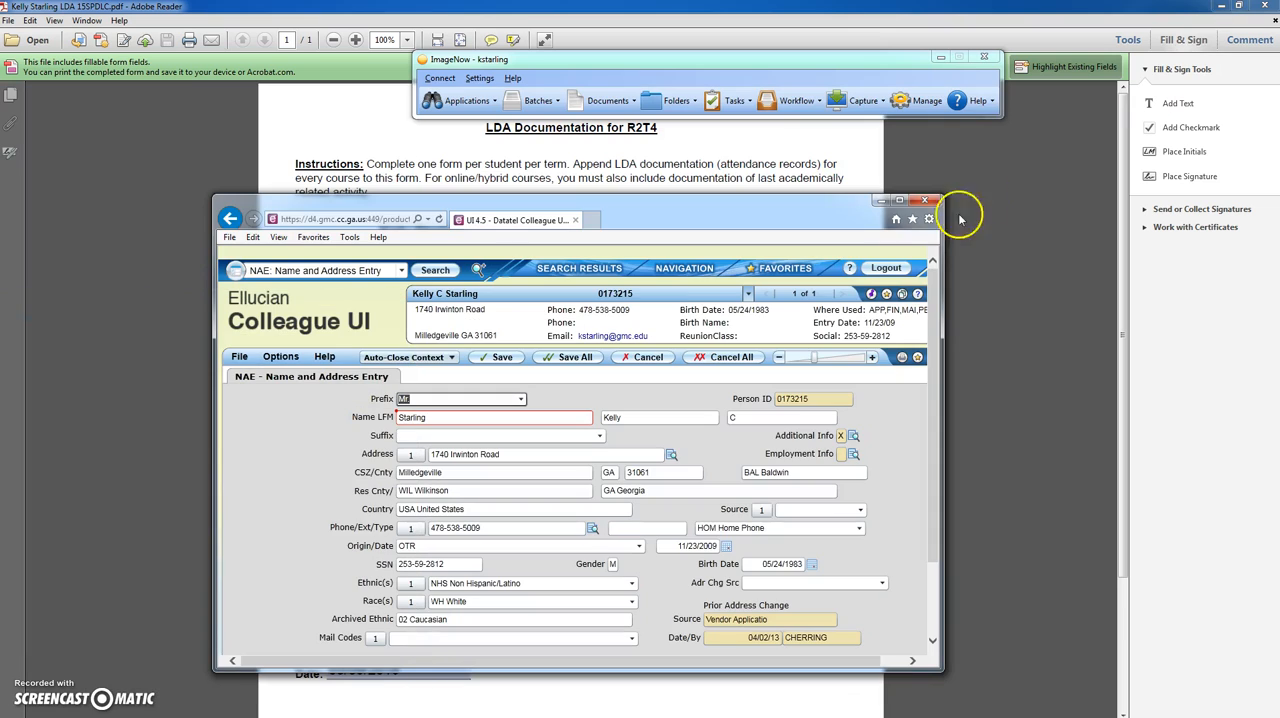
drag(894, 205, 0, 220)
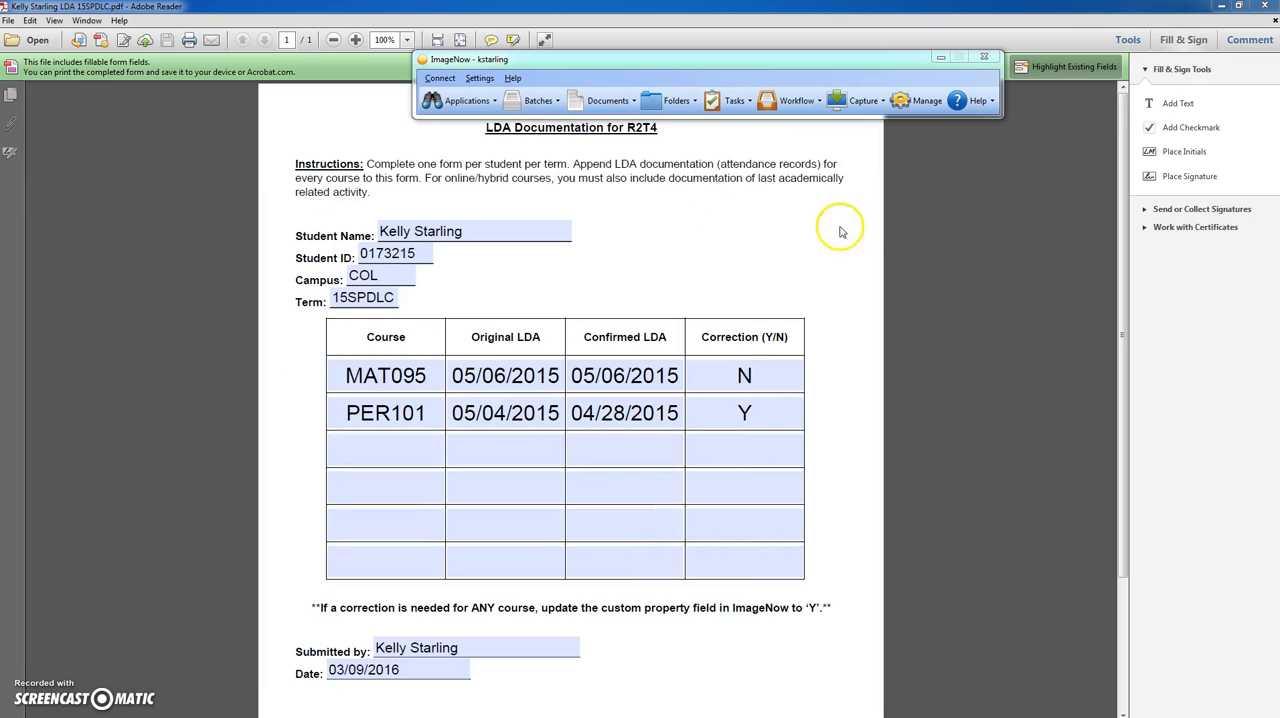
click(1270, 6)
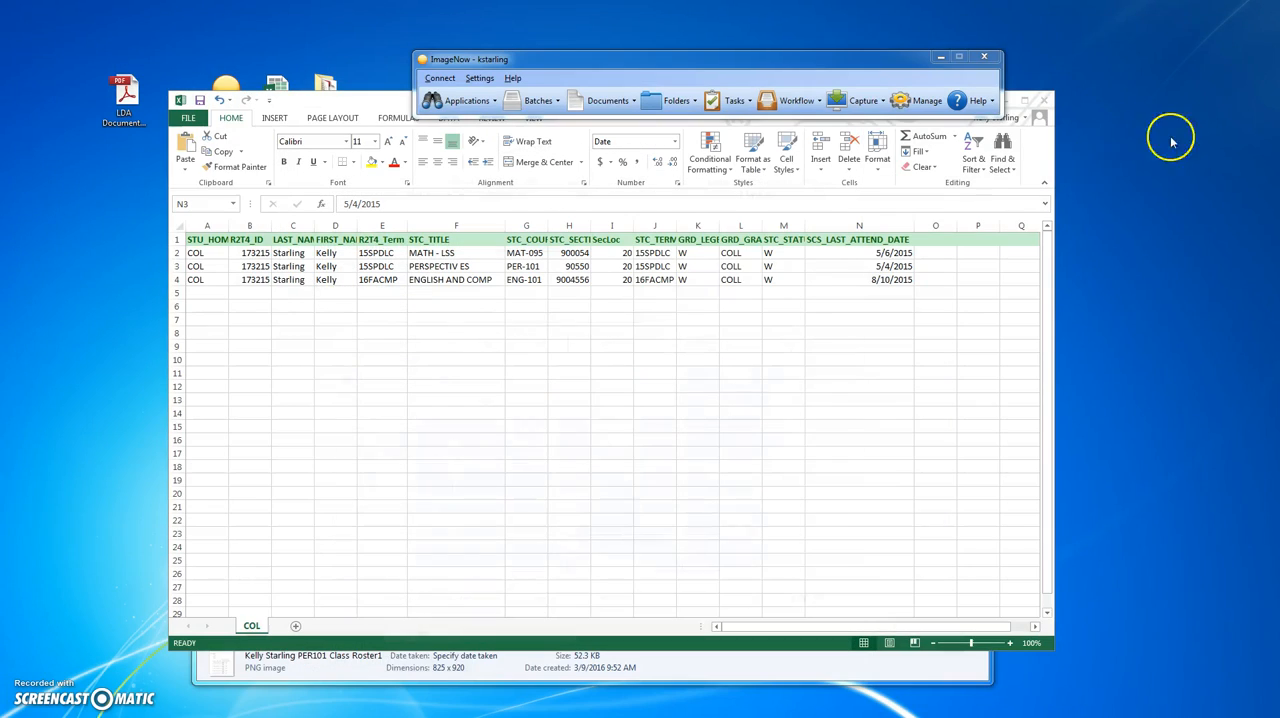
click(337, 98)
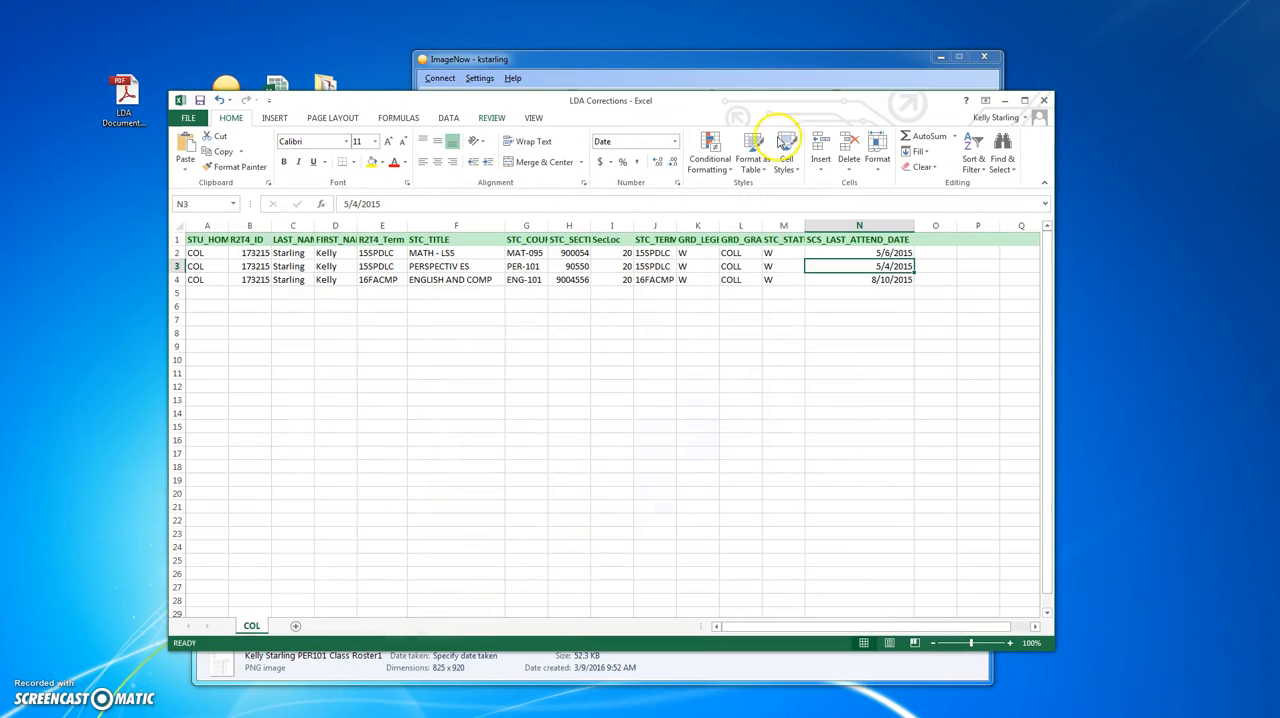
click(1006, 100)
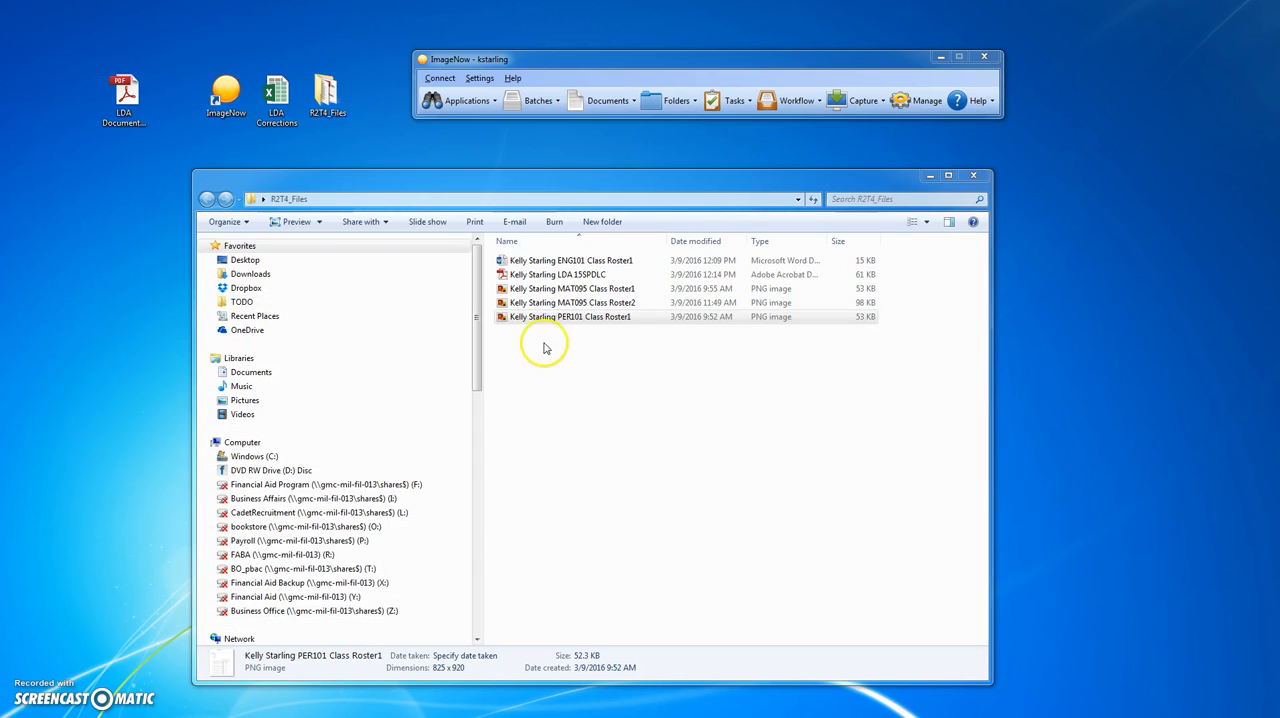
- Review the student's two MAT095 class roster images and the PER101 class roster image in the photo viewer
click(540, 288)
click(555, 303)
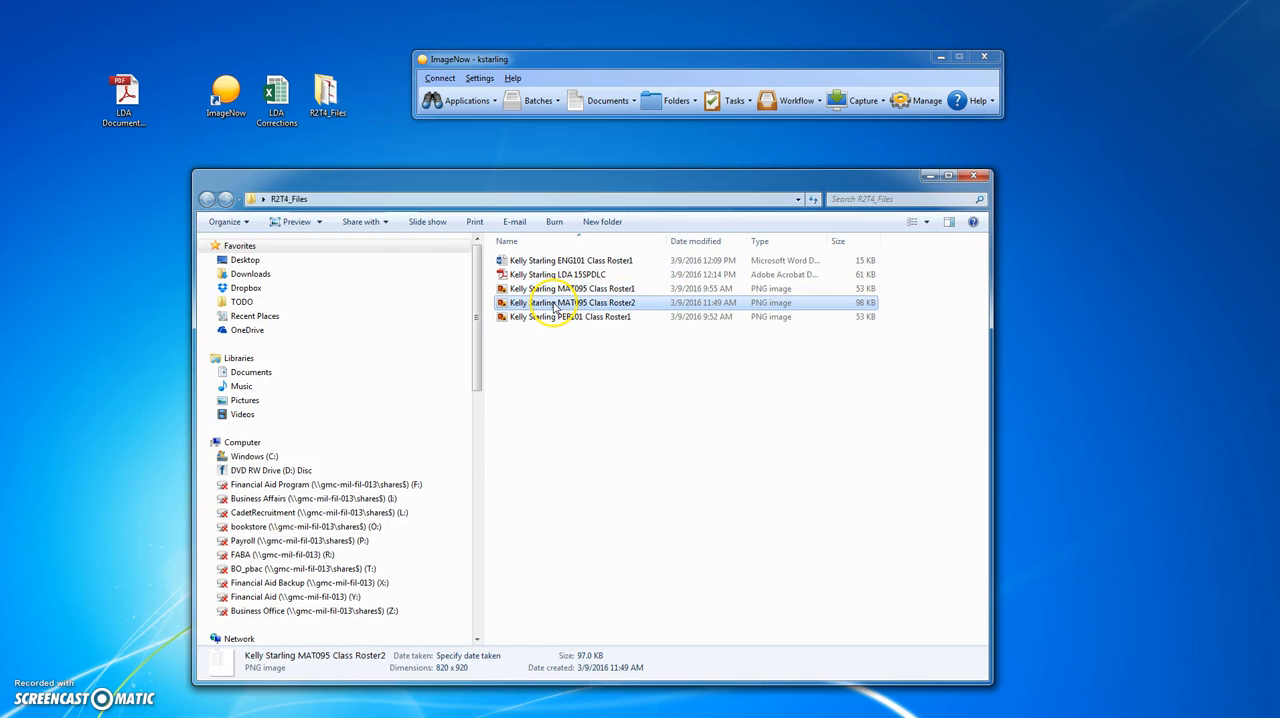
click(555, 316)
double_click(555, 289)
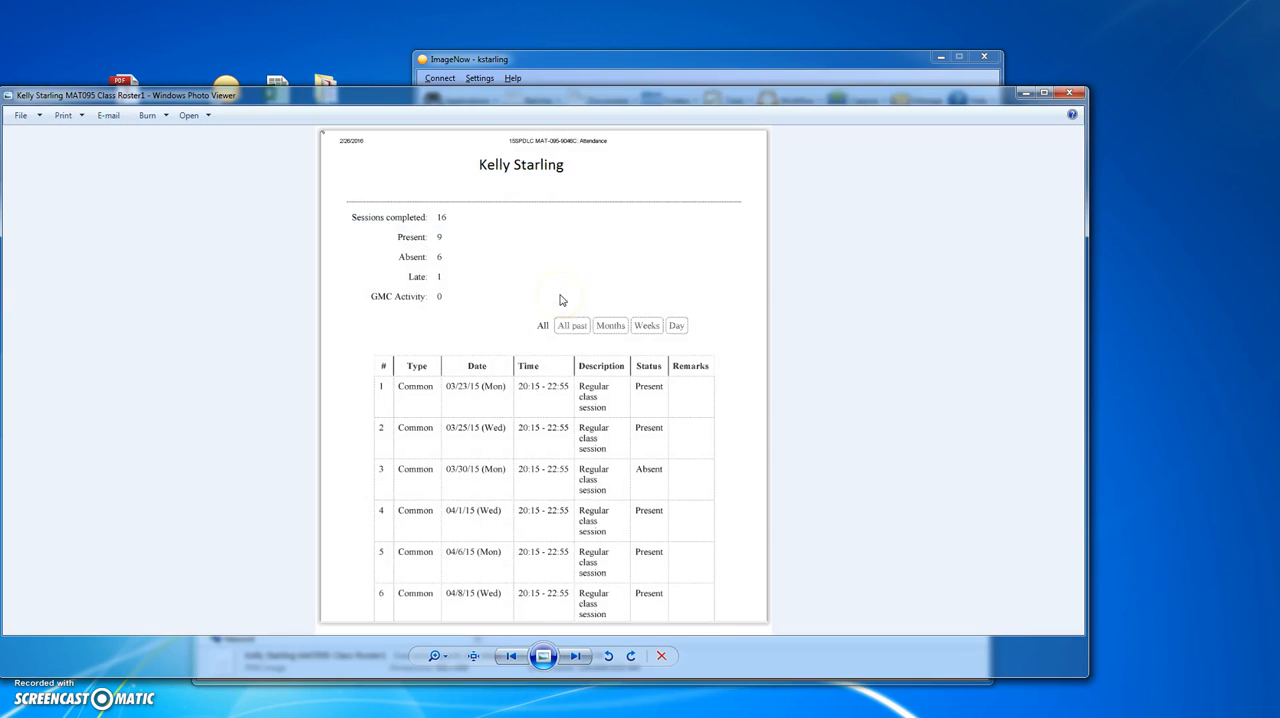
click(575, 657)
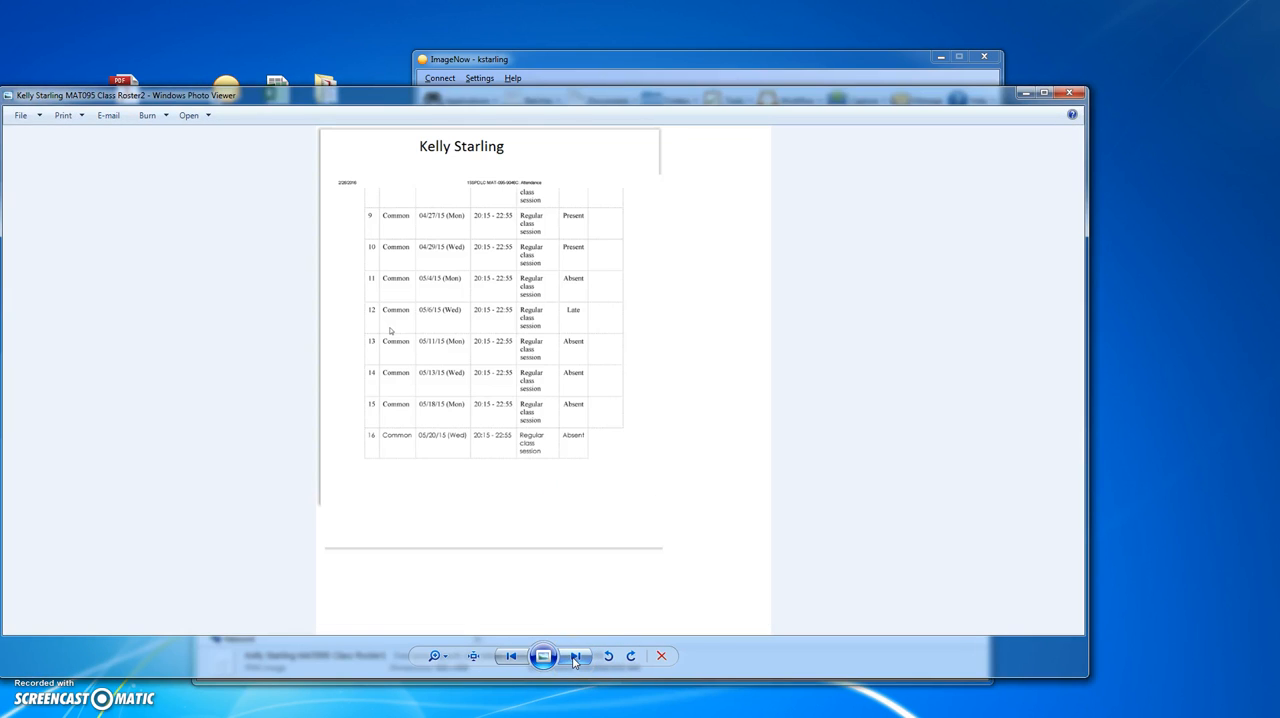
click(575, 657)
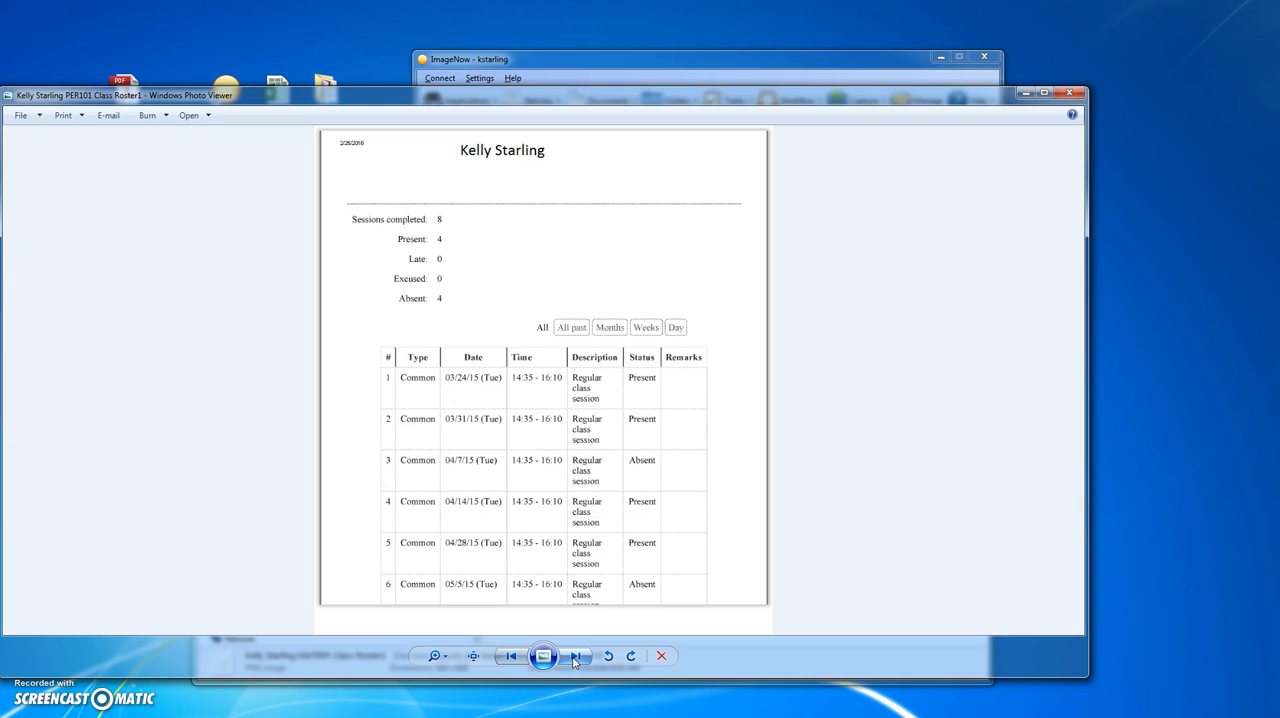
click(1070, 93)
- Start an R2T4 - File Import capture in ImageNow with Columbus as the Field5 location
drag(888, 65, 832, 233)
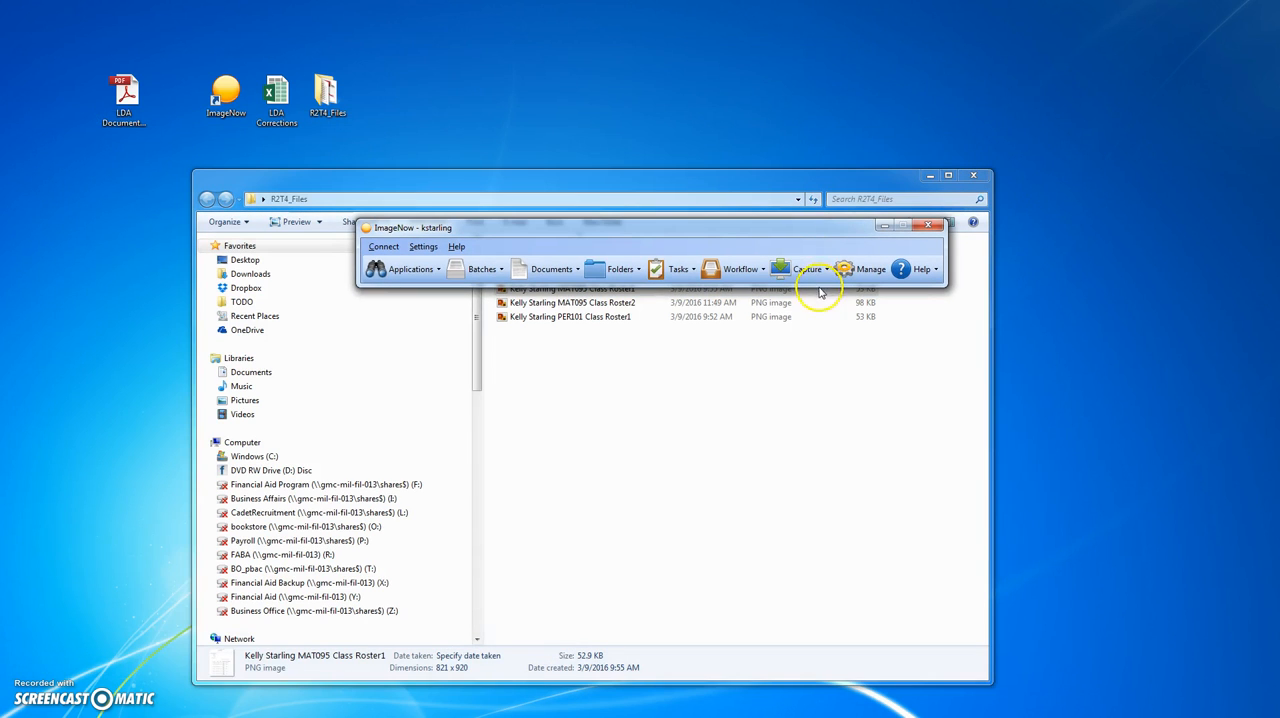
click(827, 273)
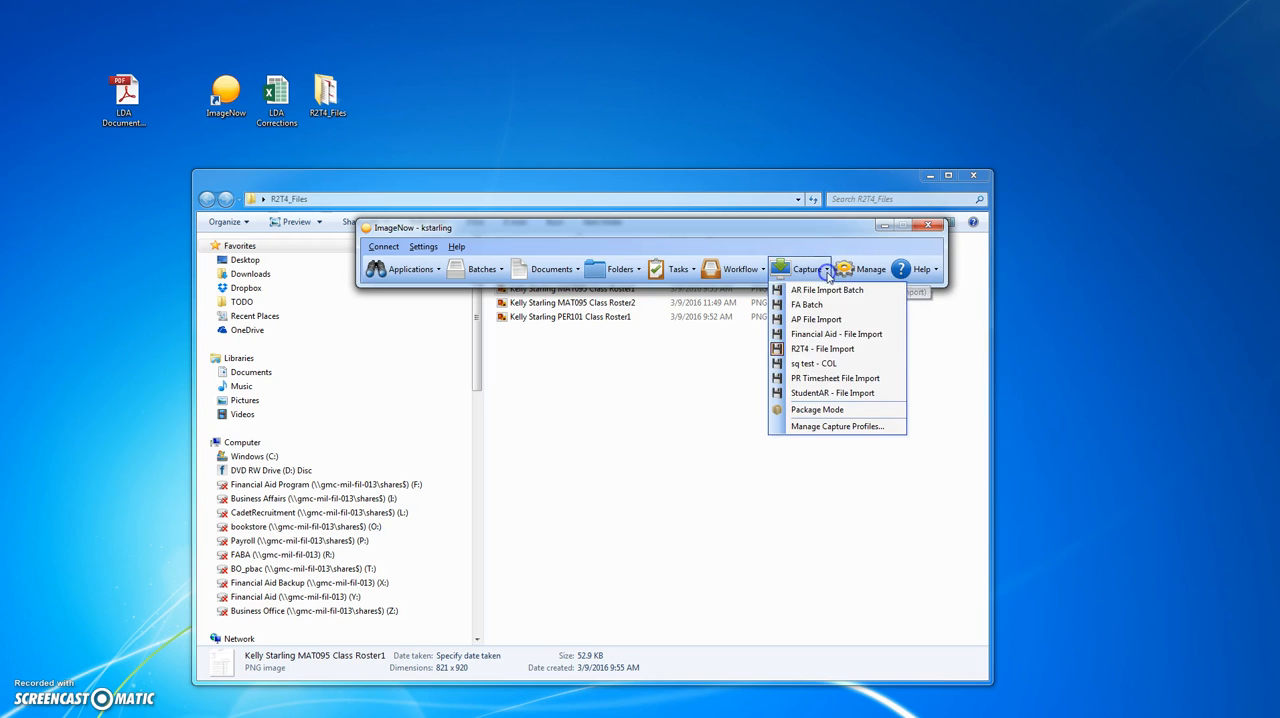
click(857, 349)
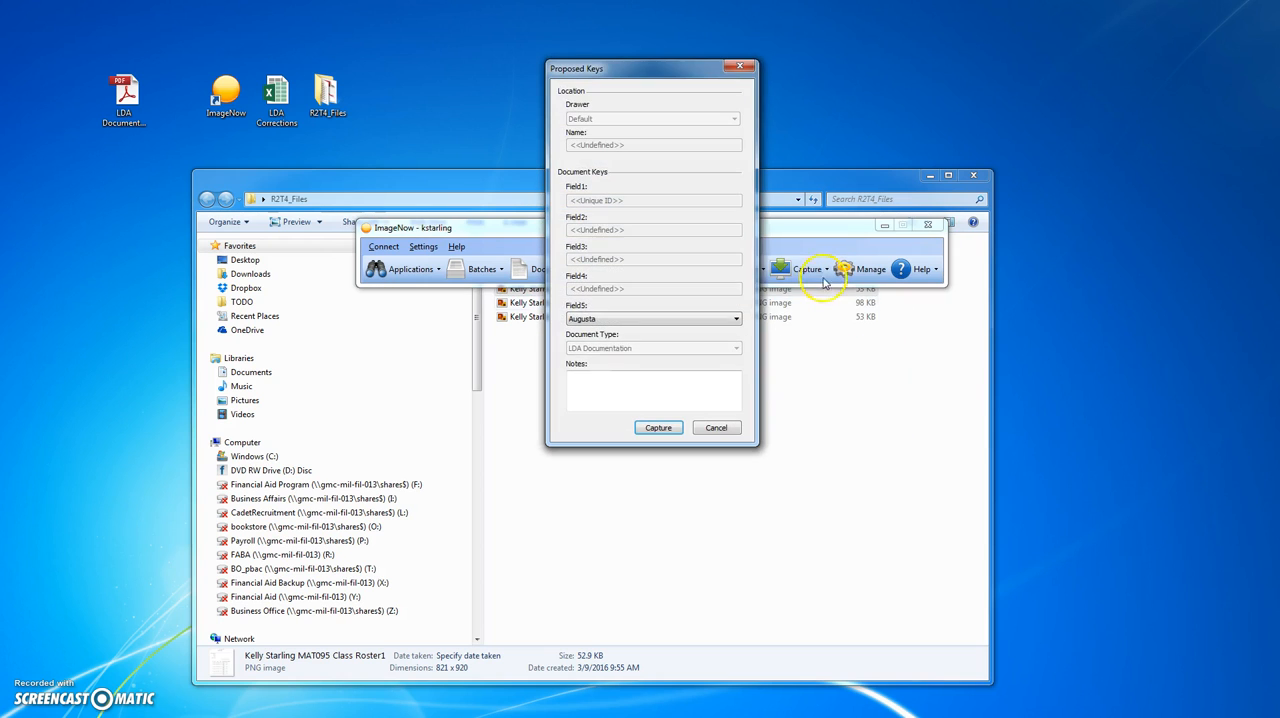
click(628, 320)
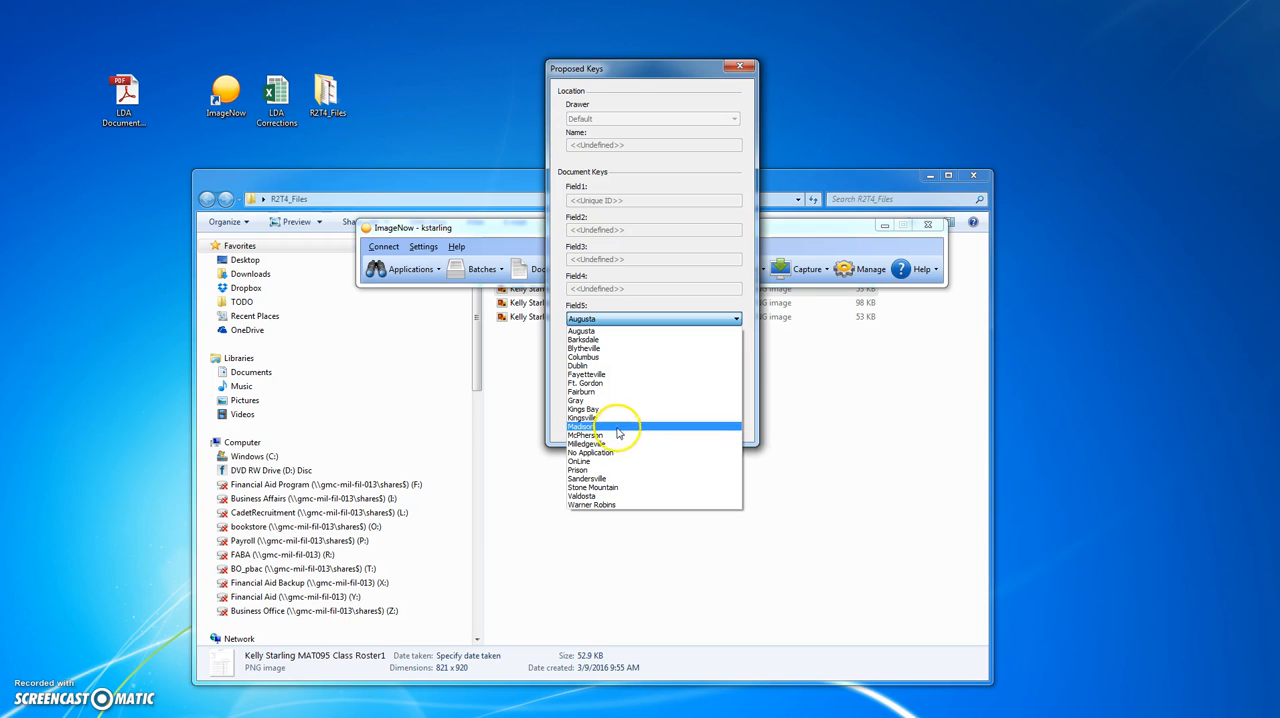
click(630, 357)
click(661, 430)
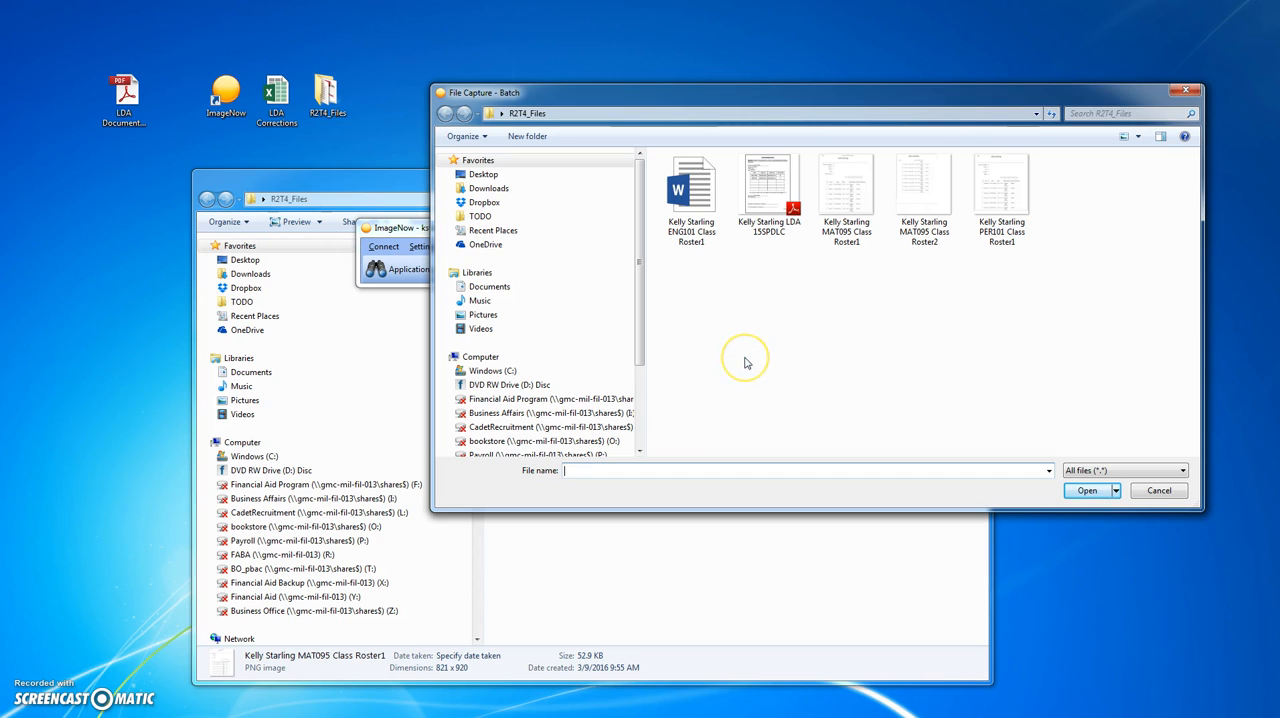
- Import the student's MAT095 Class Roster1, MAT095 Class Roster2 and PER101 Class Roster1 files from R2T4_Files together
click(845, 240)
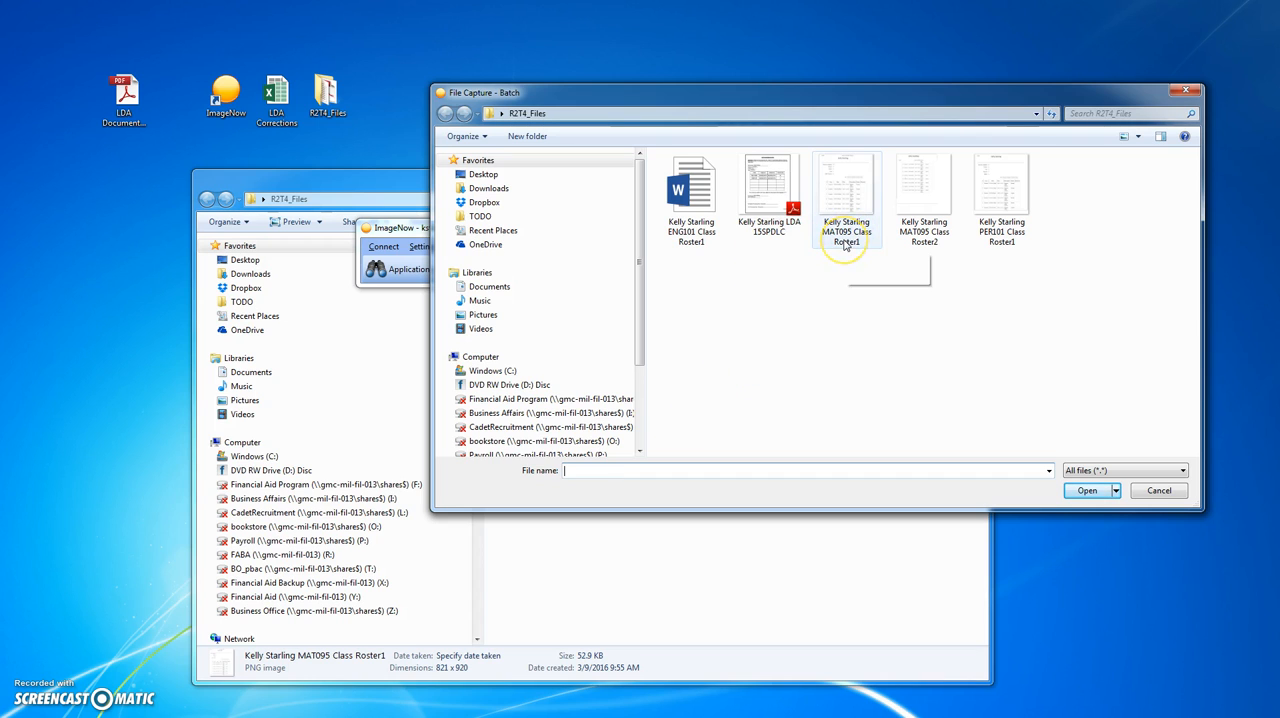
click(849, 266)
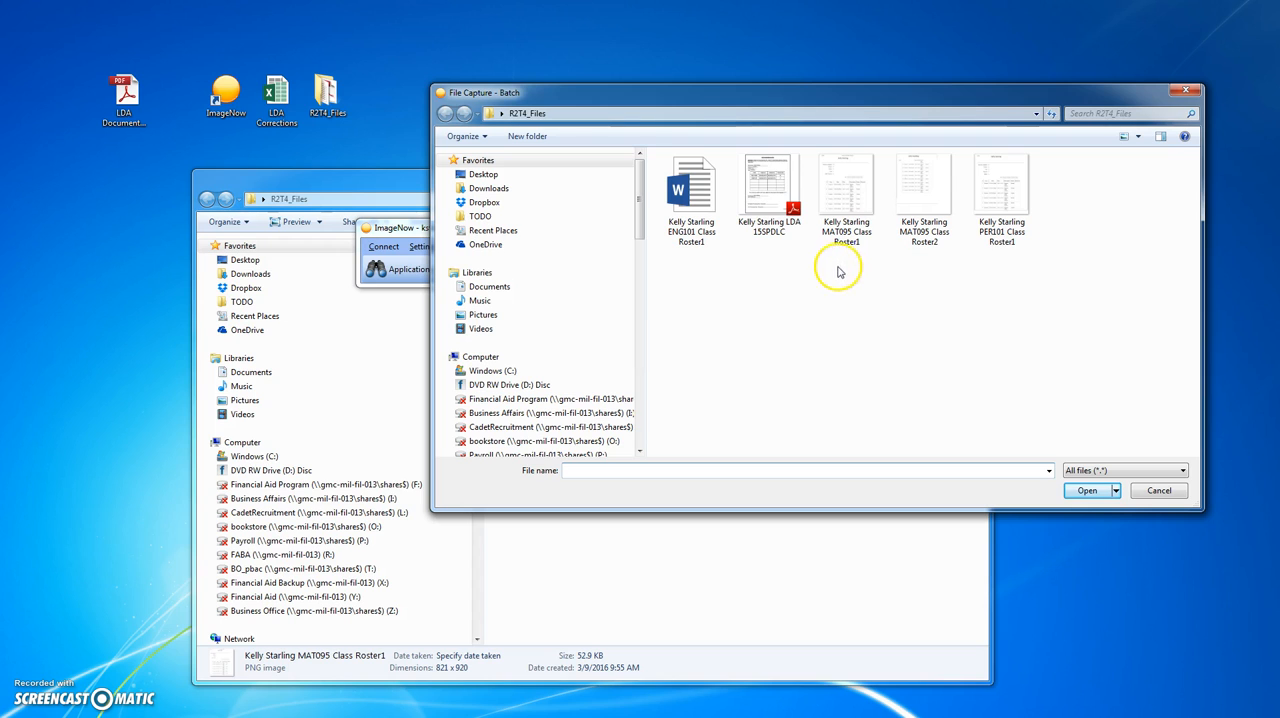
click(1008, 245)
drag(1022, 270, 834, 192)
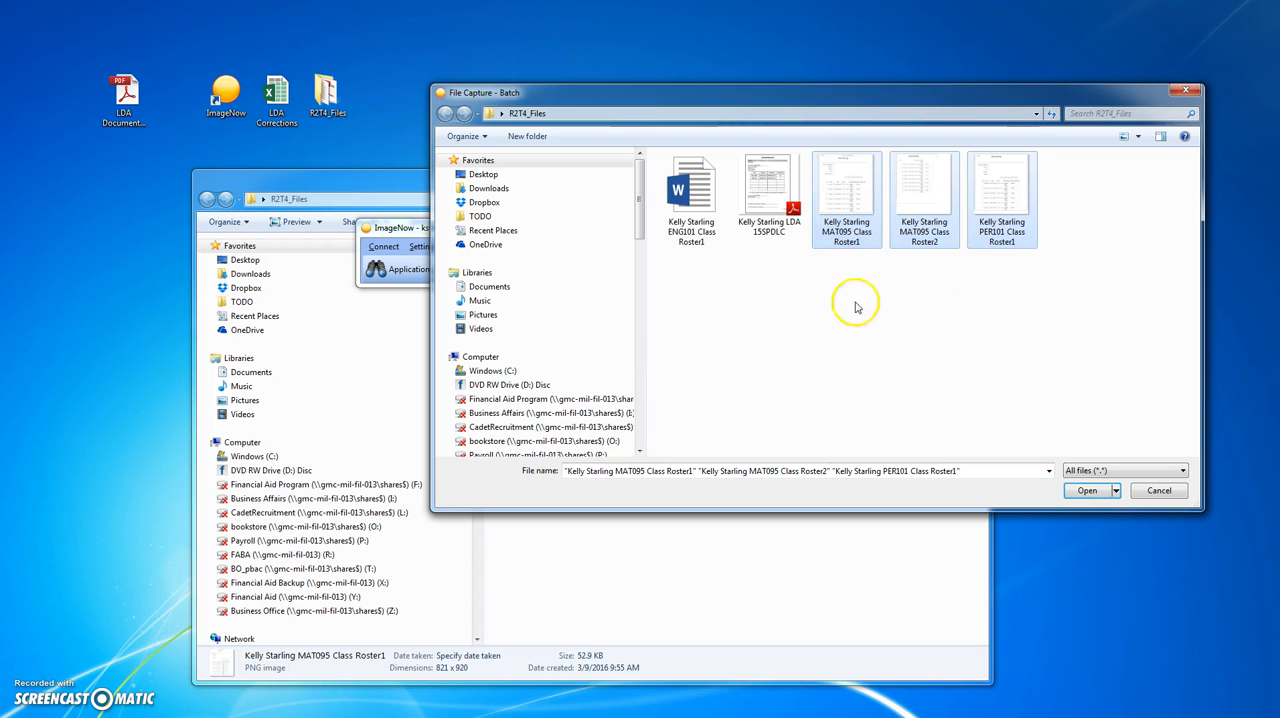
click(1088, 491)
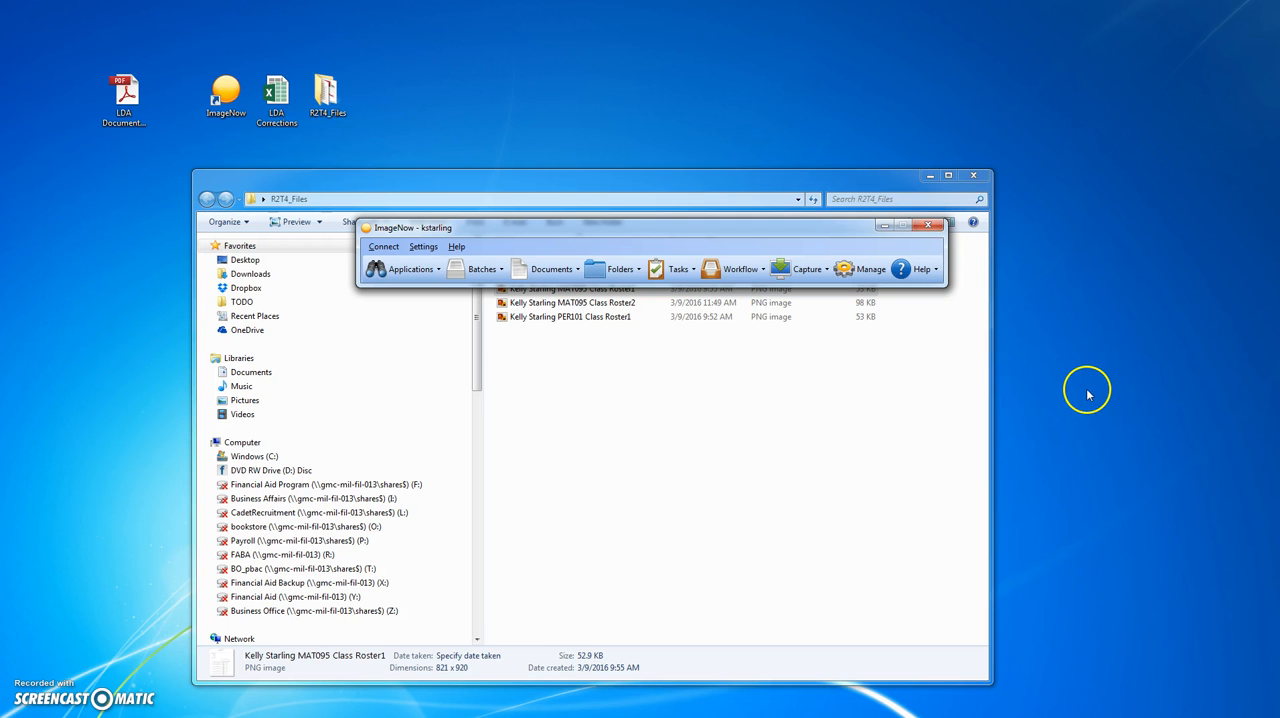
- Open the ImageNow workflow and refresh the LDA Documentation Scan queue until the imported rosters are listed
click(713, 270)
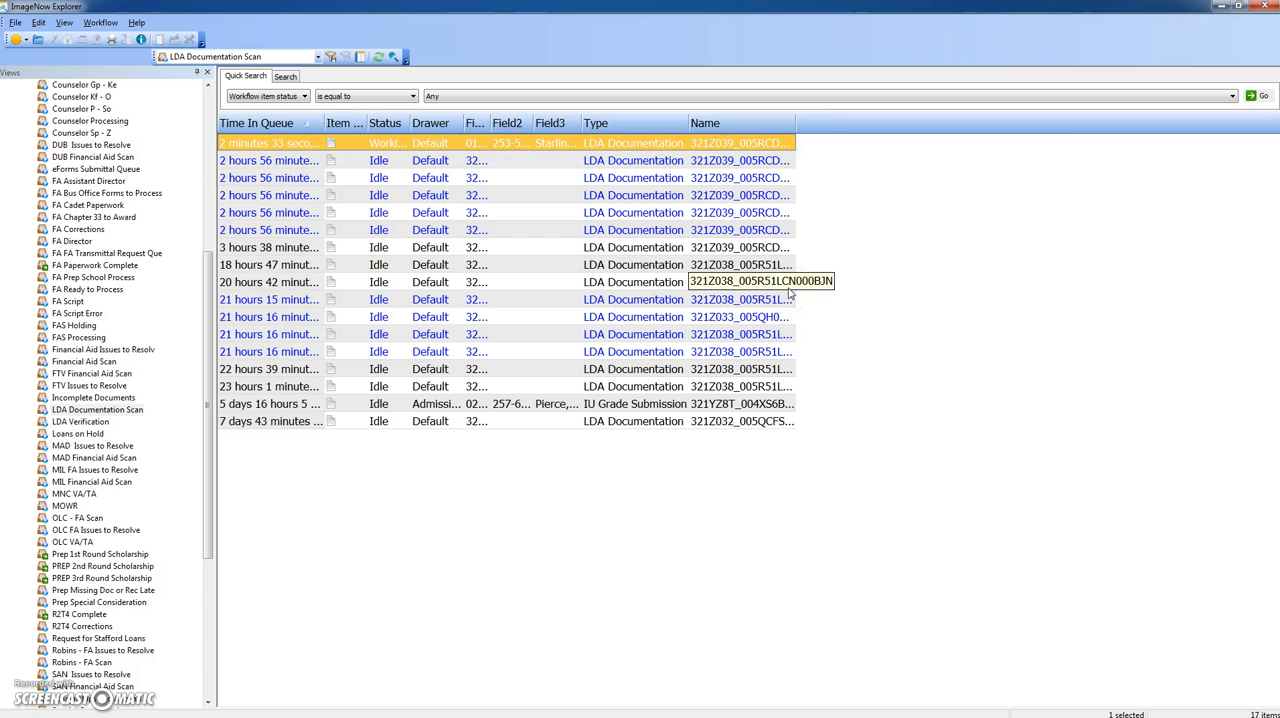
click(377, 57)
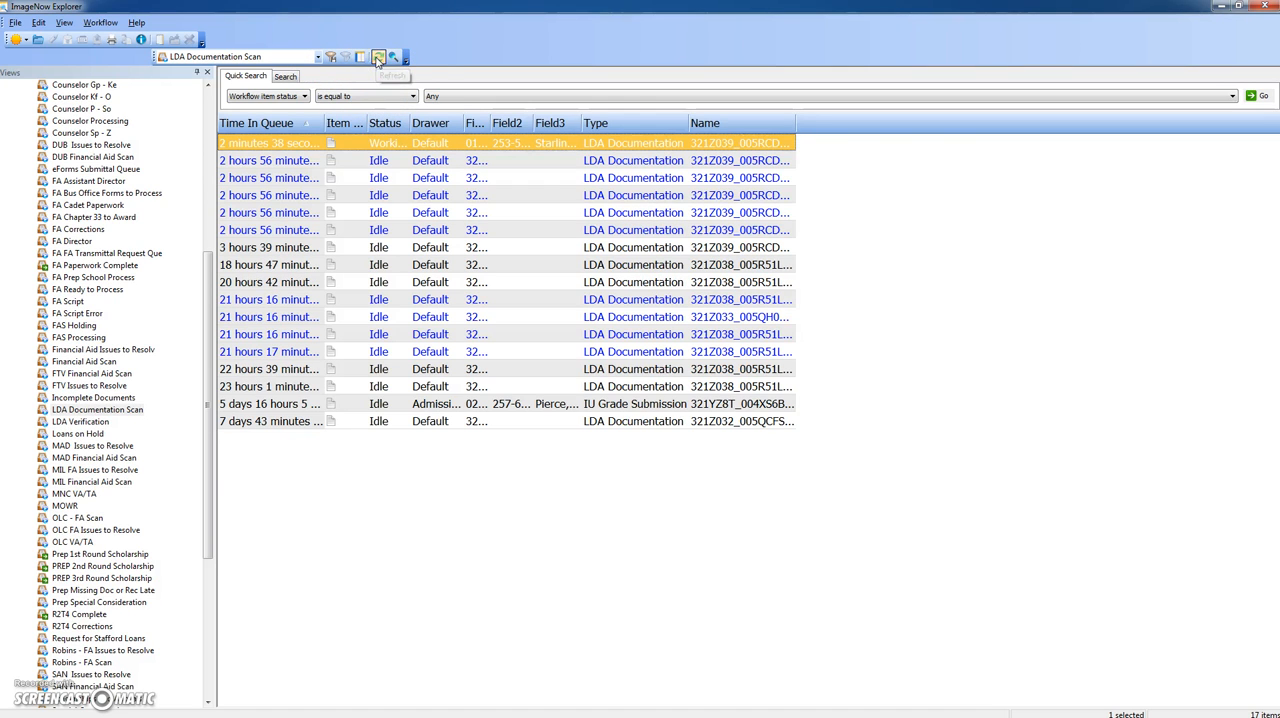
click(378, 58)
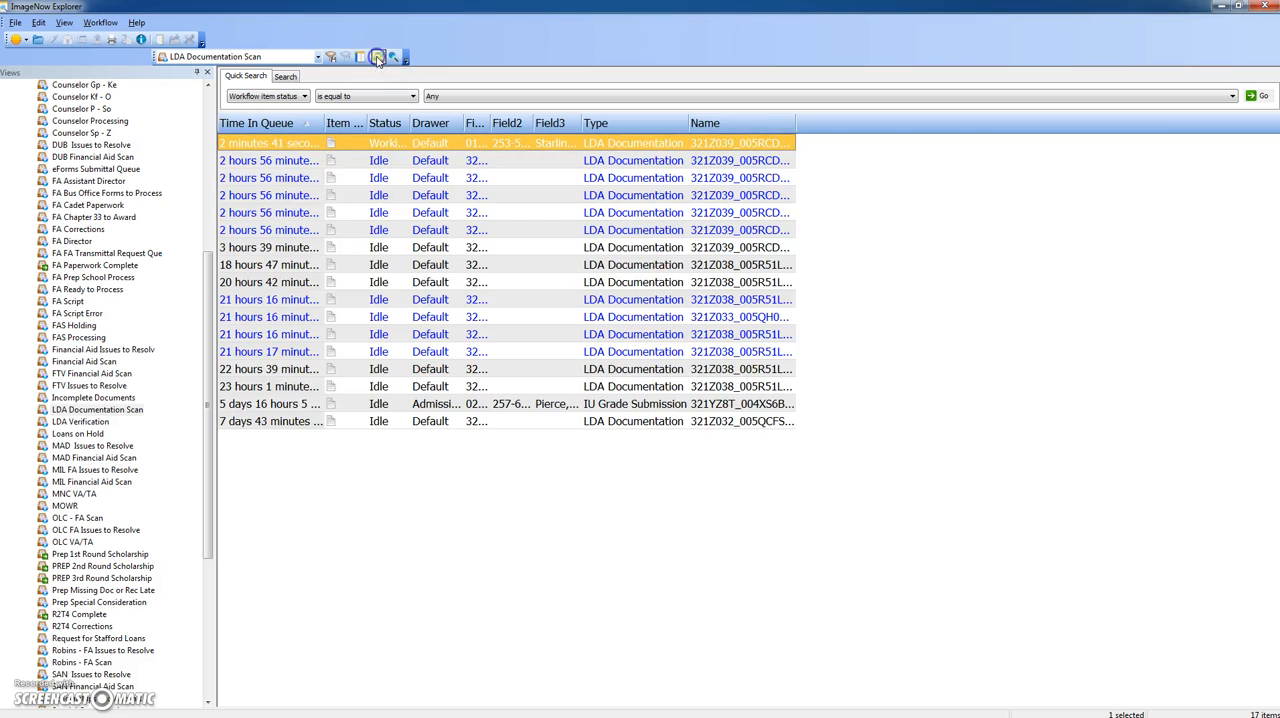
click(378, 57)
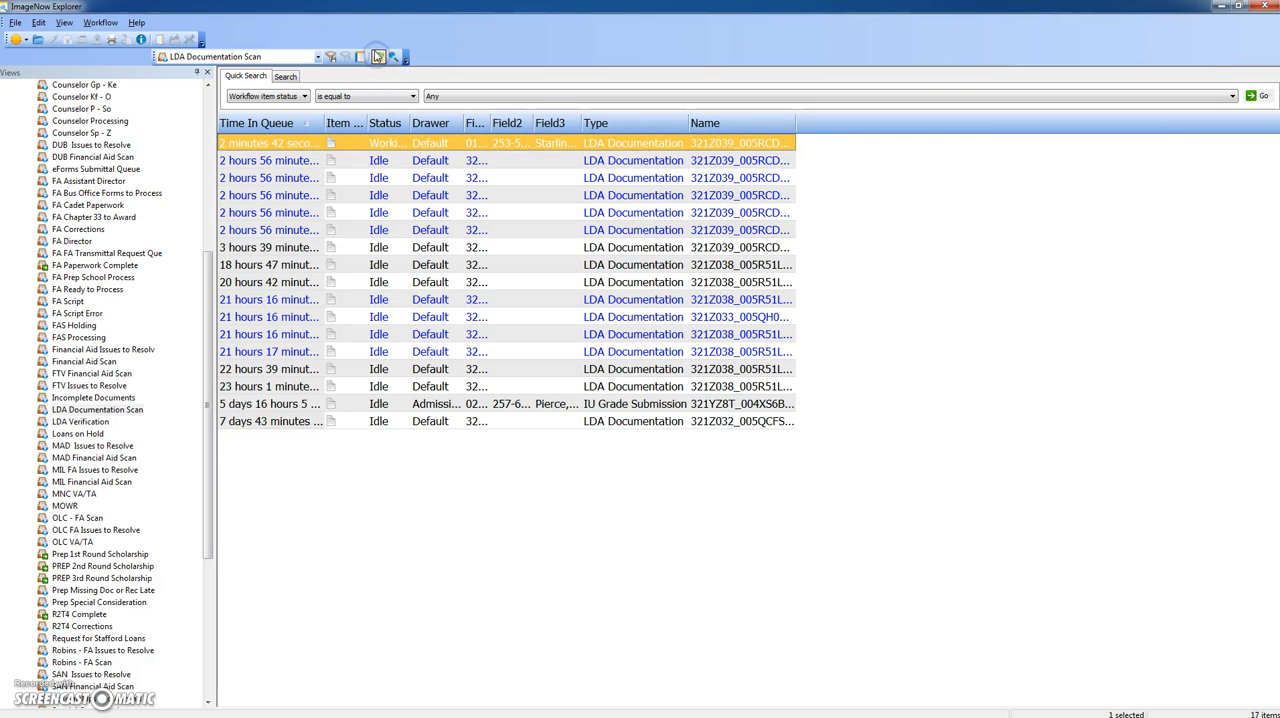
click(379, 58)
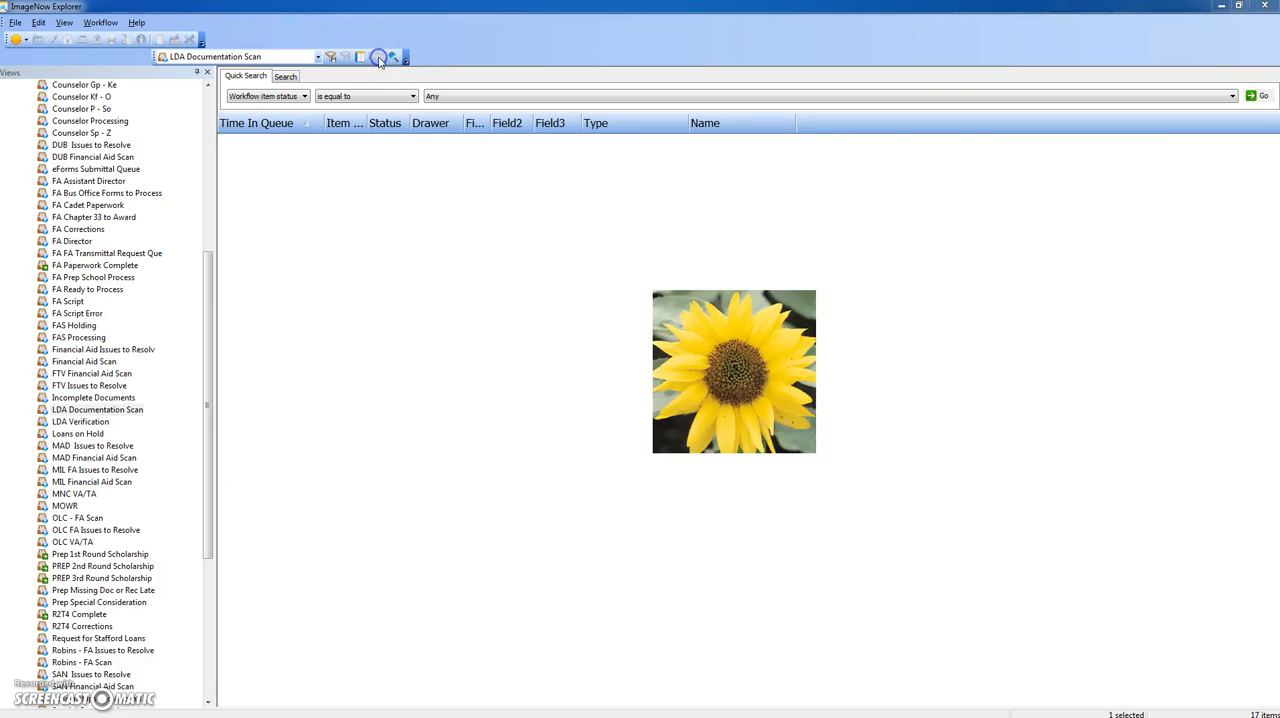
click(380, 59)
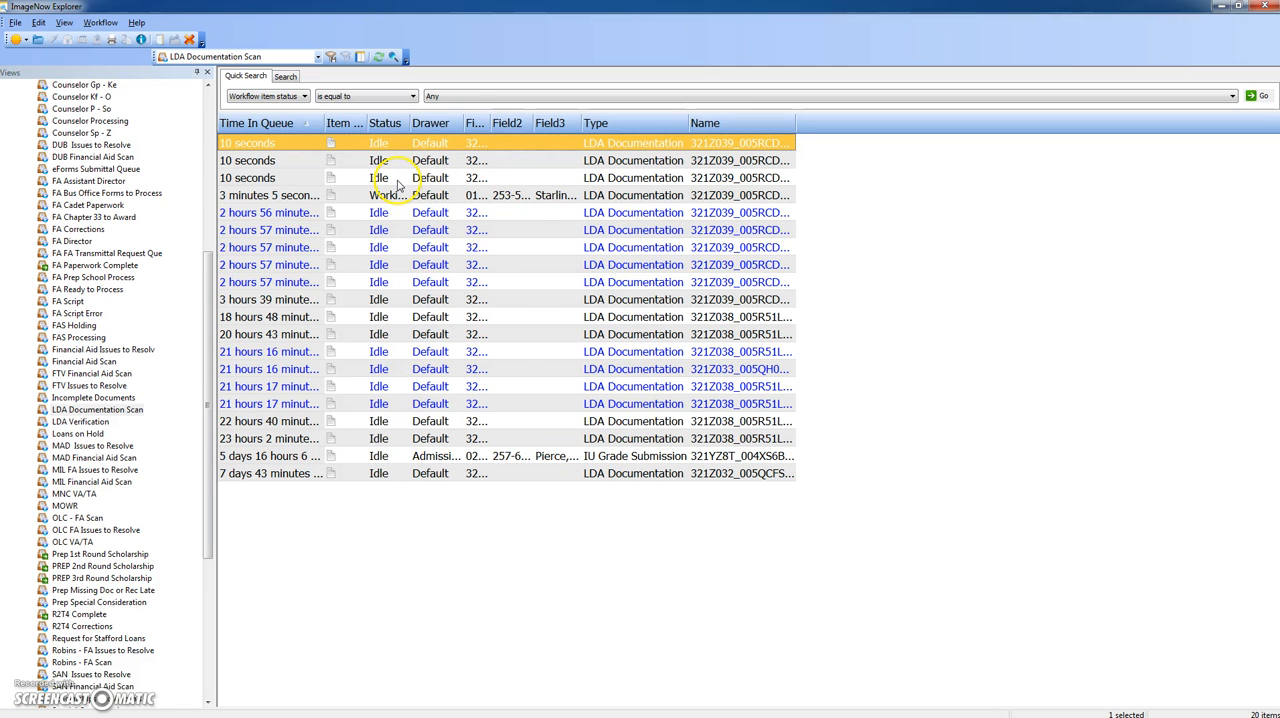
- Open the first newly imported roster document from the LDA Documentation Scan queue in a maximized viewer
double_click(399, 142)
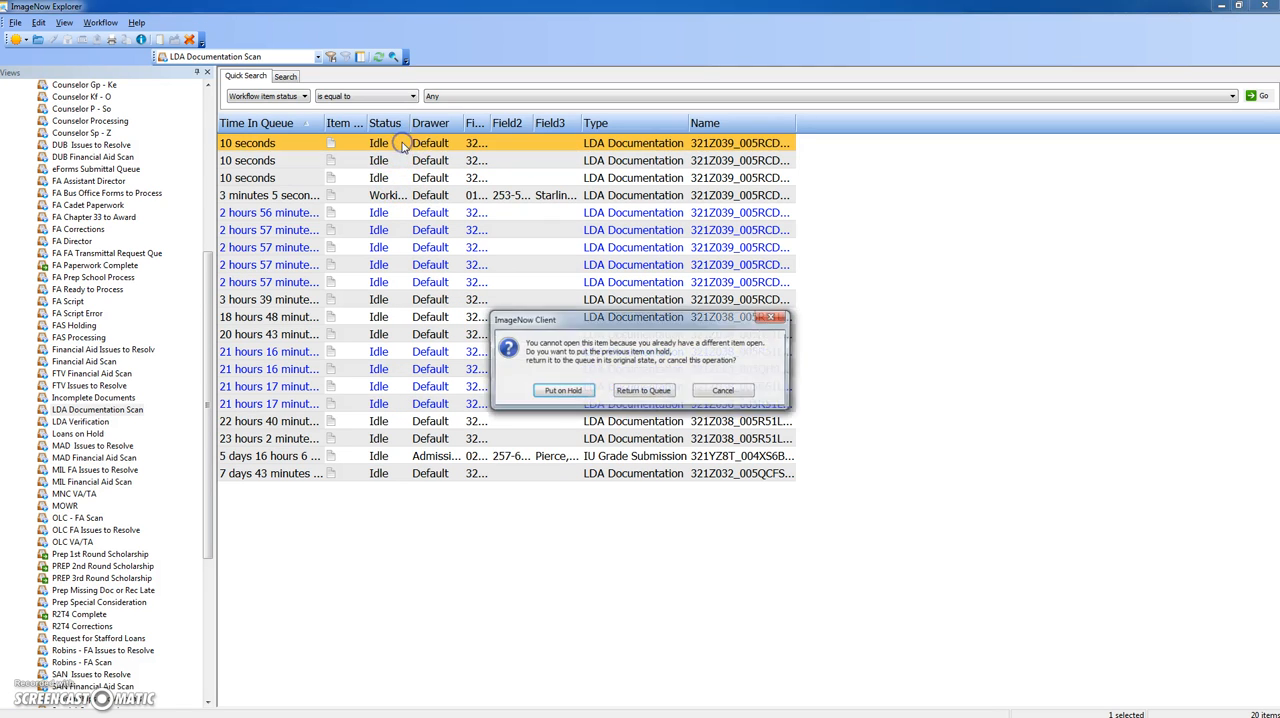
click(716, 392)
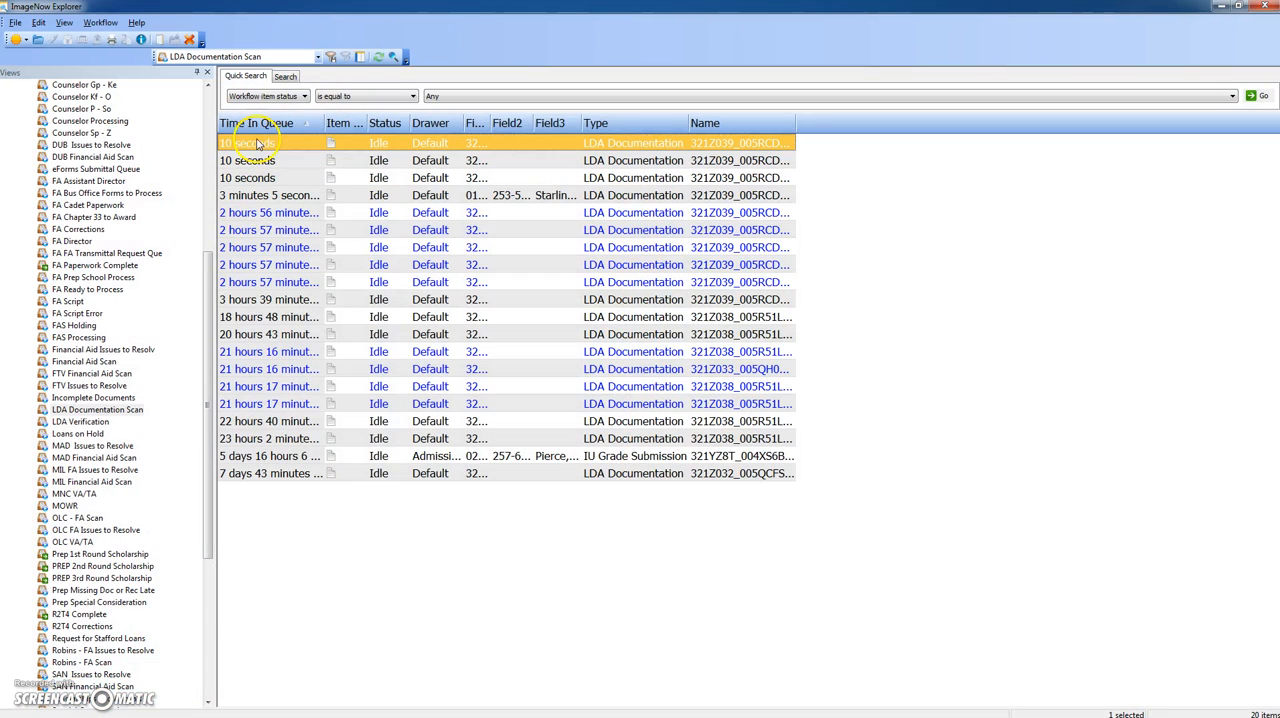
double_click(258, 140)
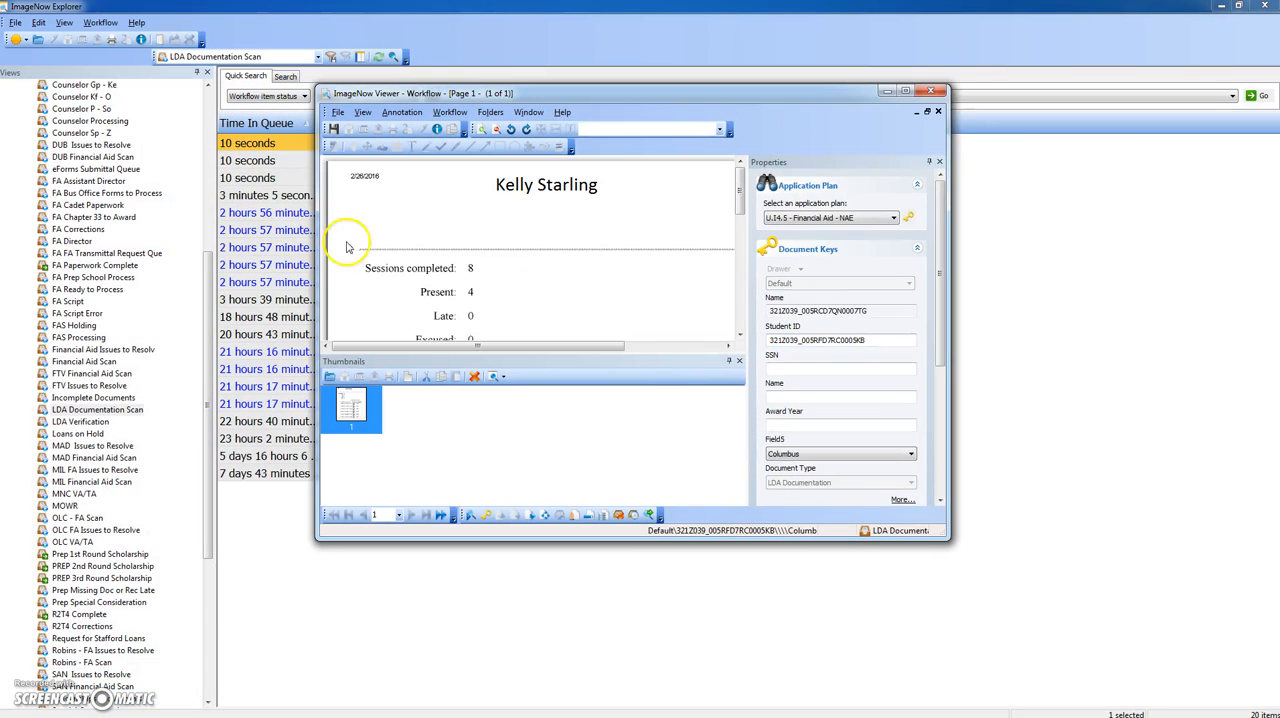
click(905, 91)
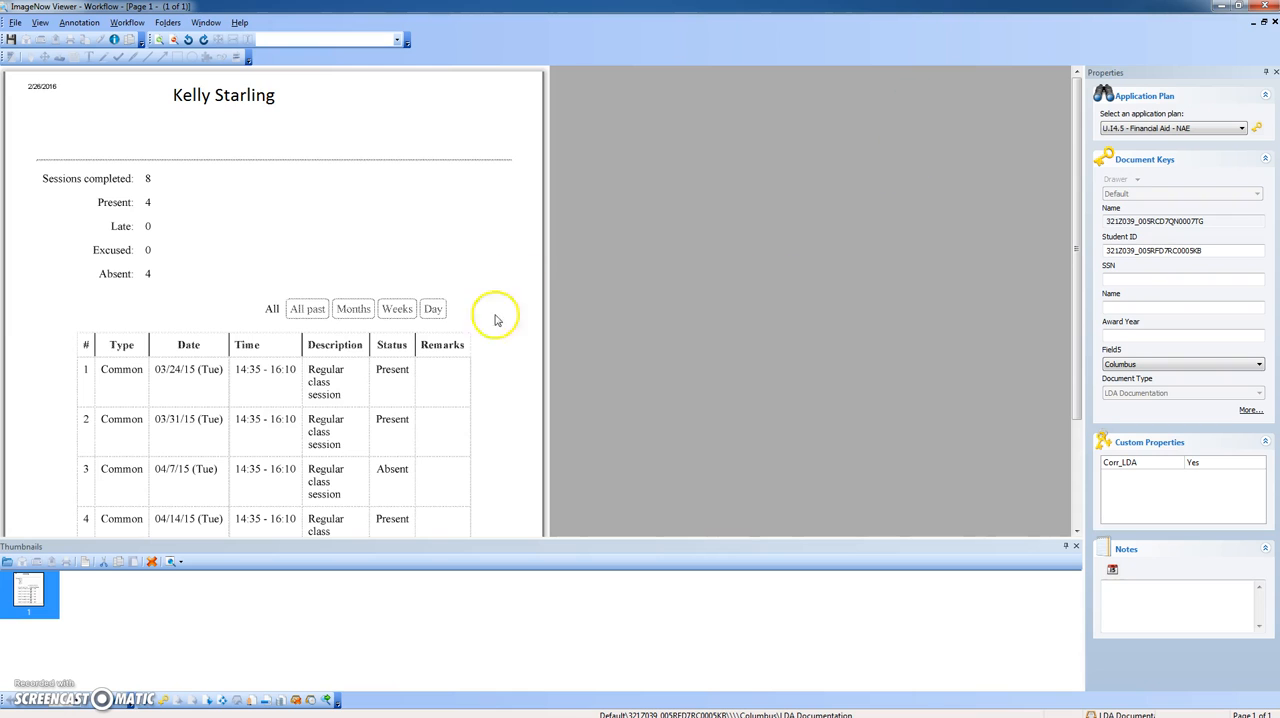
- Look over the first imported roster and the student's indexed LDA form from the queue, closing each document
scroll(470, 420, down, 2)
scroll(429, 400, up, 2)
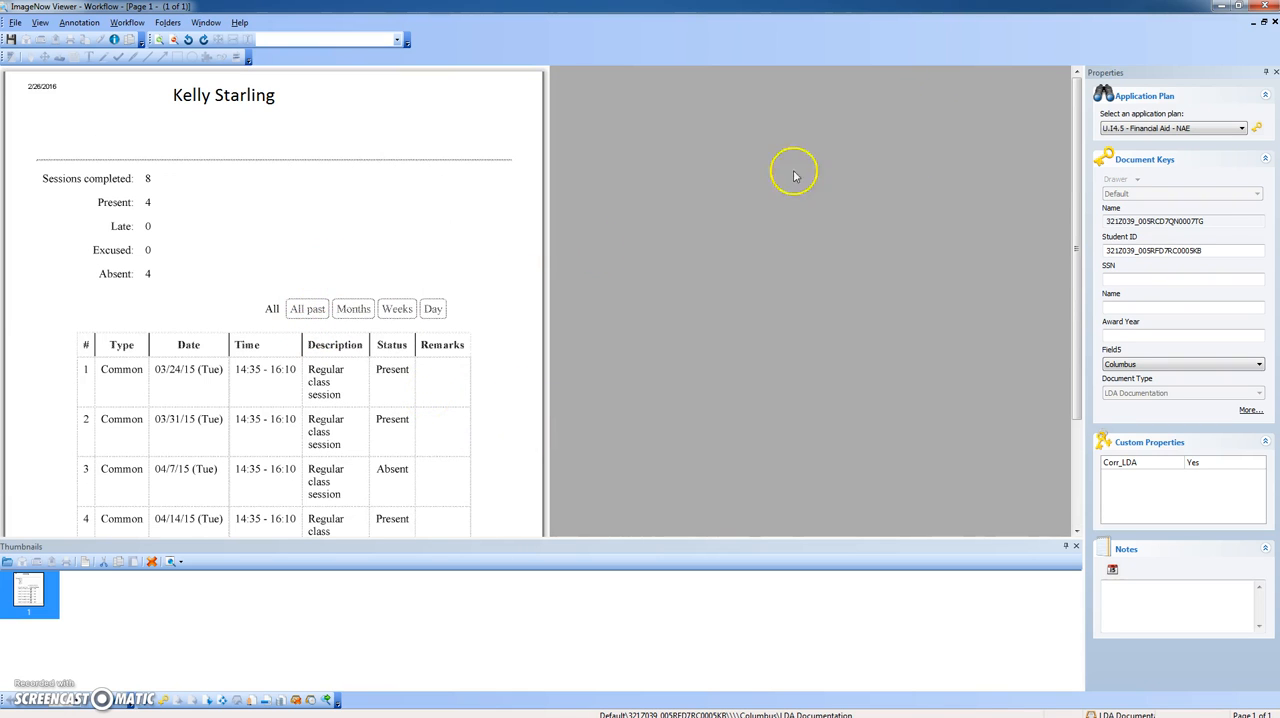
click(1260, 6)
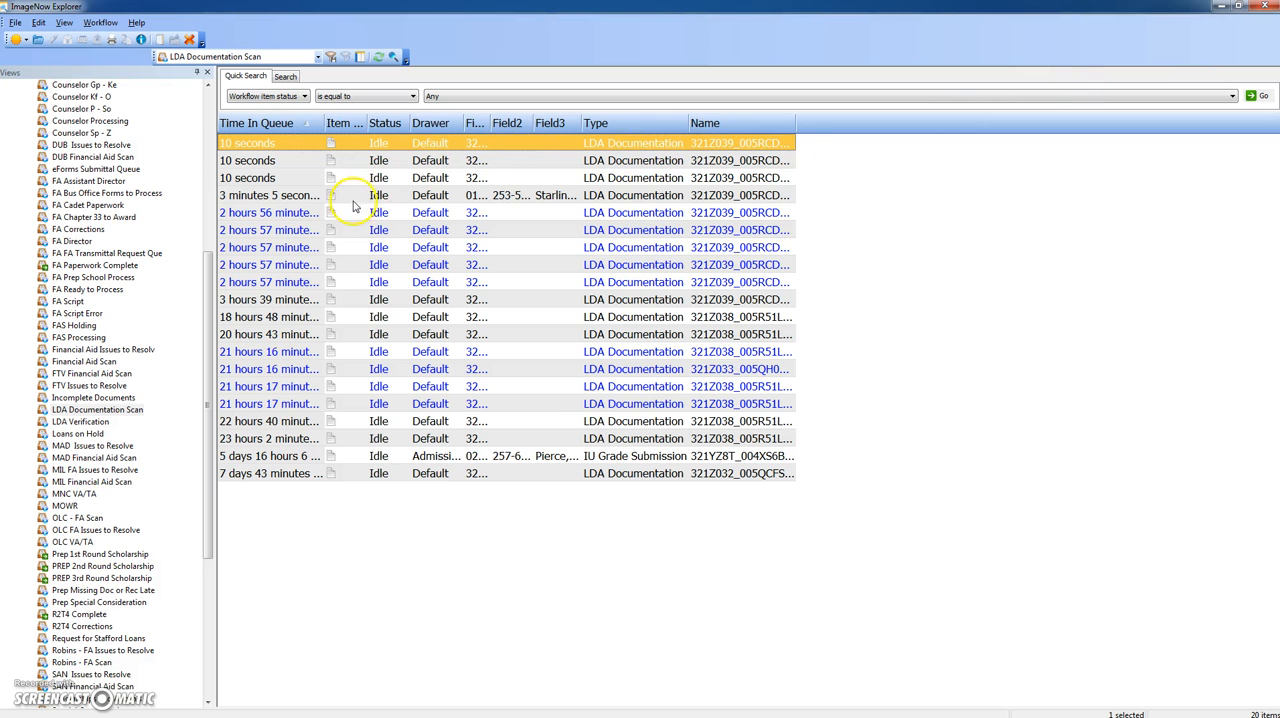
click(430, 196)
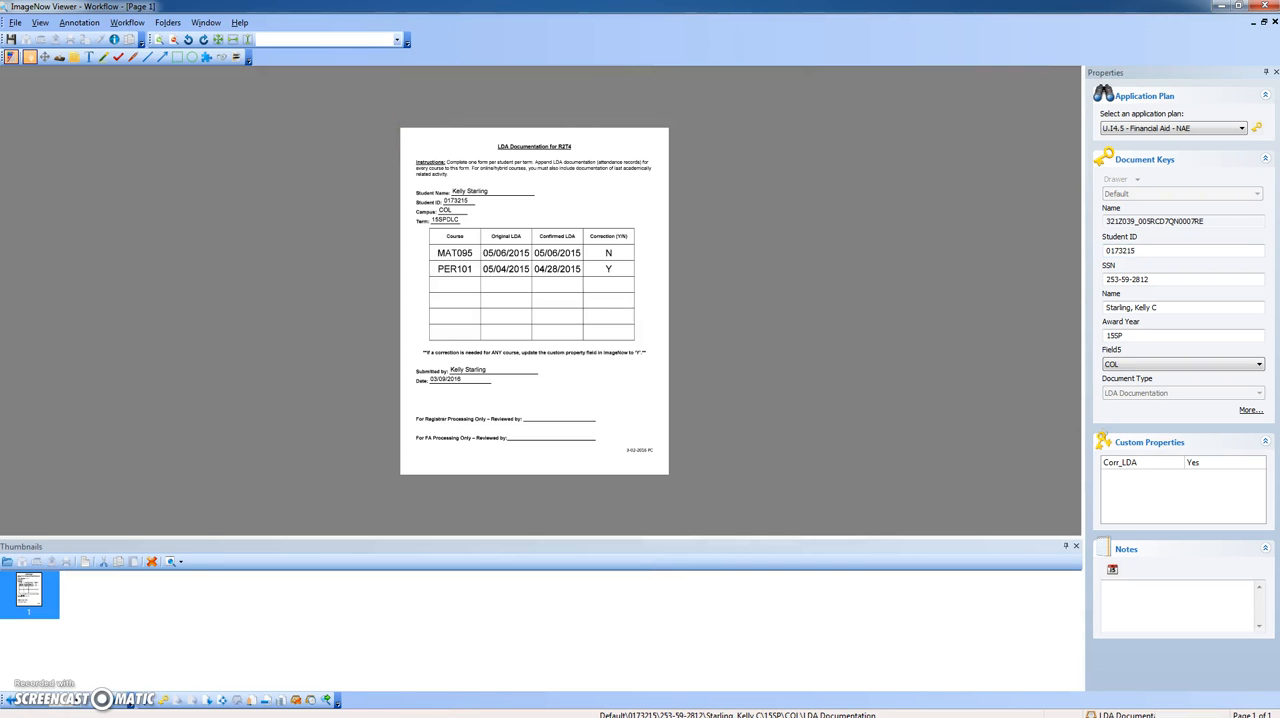
click(1264, 6)
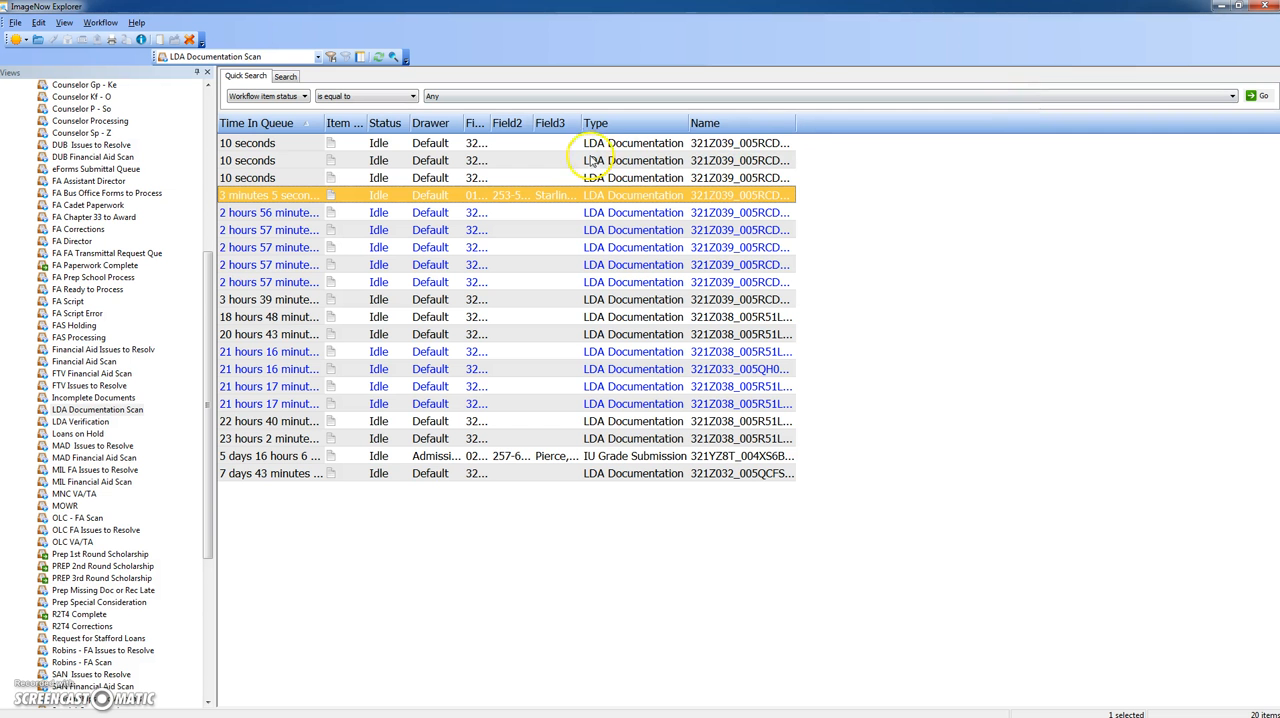
- Index the first imported roster with the student's record keys, Award Year 15SP and Field5 COL, and append it to the existing LDA document
double_click(466, 143)
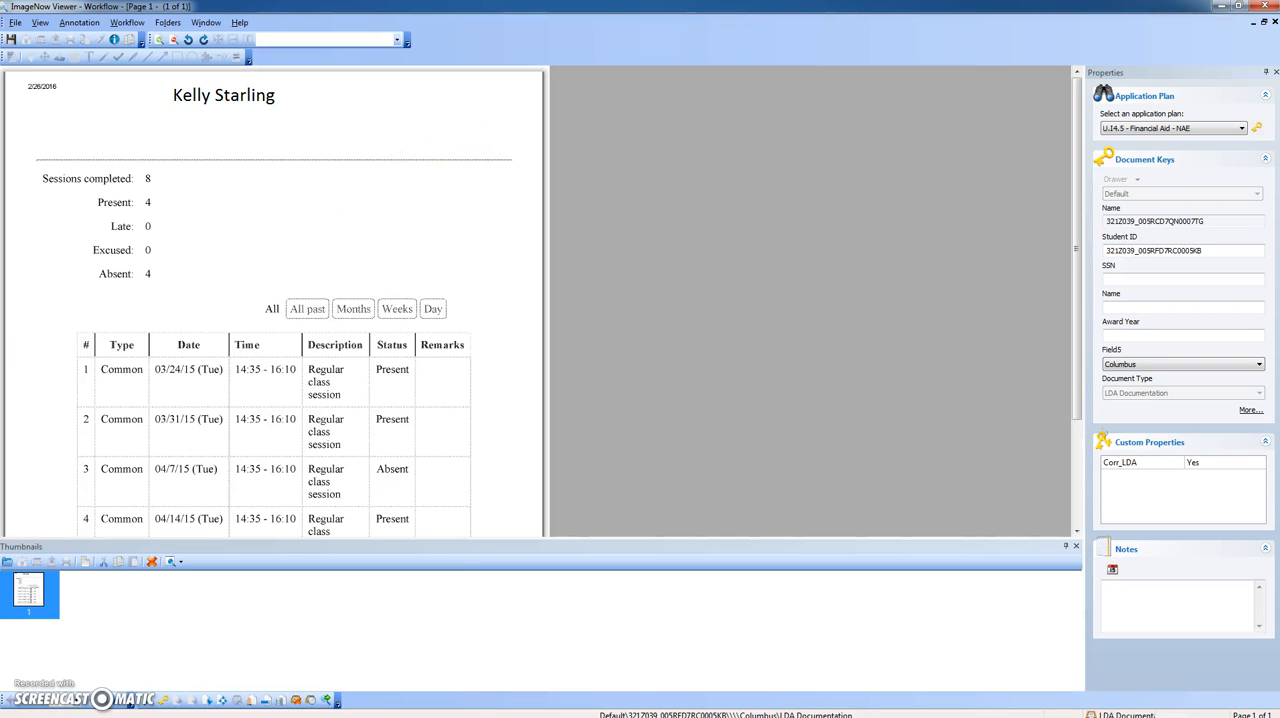
mouse_move(2, 163)
mouse_down()
mouse_move(752, 162)
mouse_move(0, 163)
mouse_up()
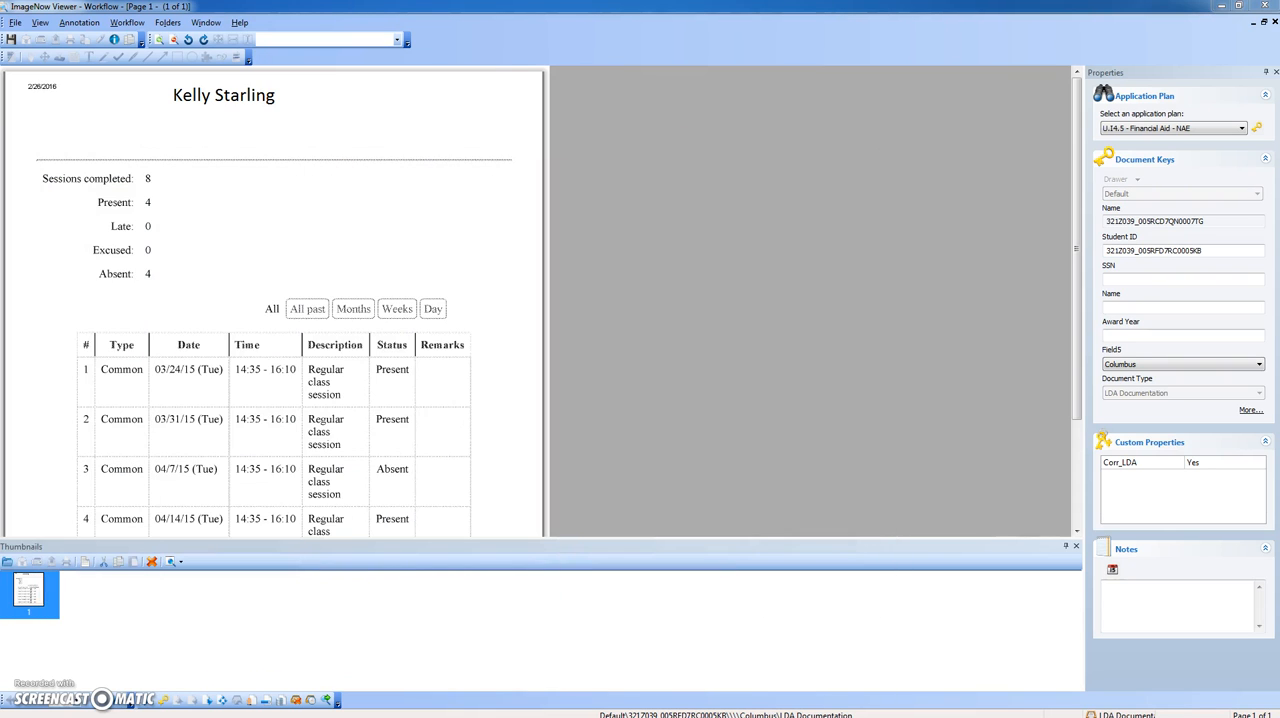
drag(0, 212, 0, 214)
click(1258, 129)
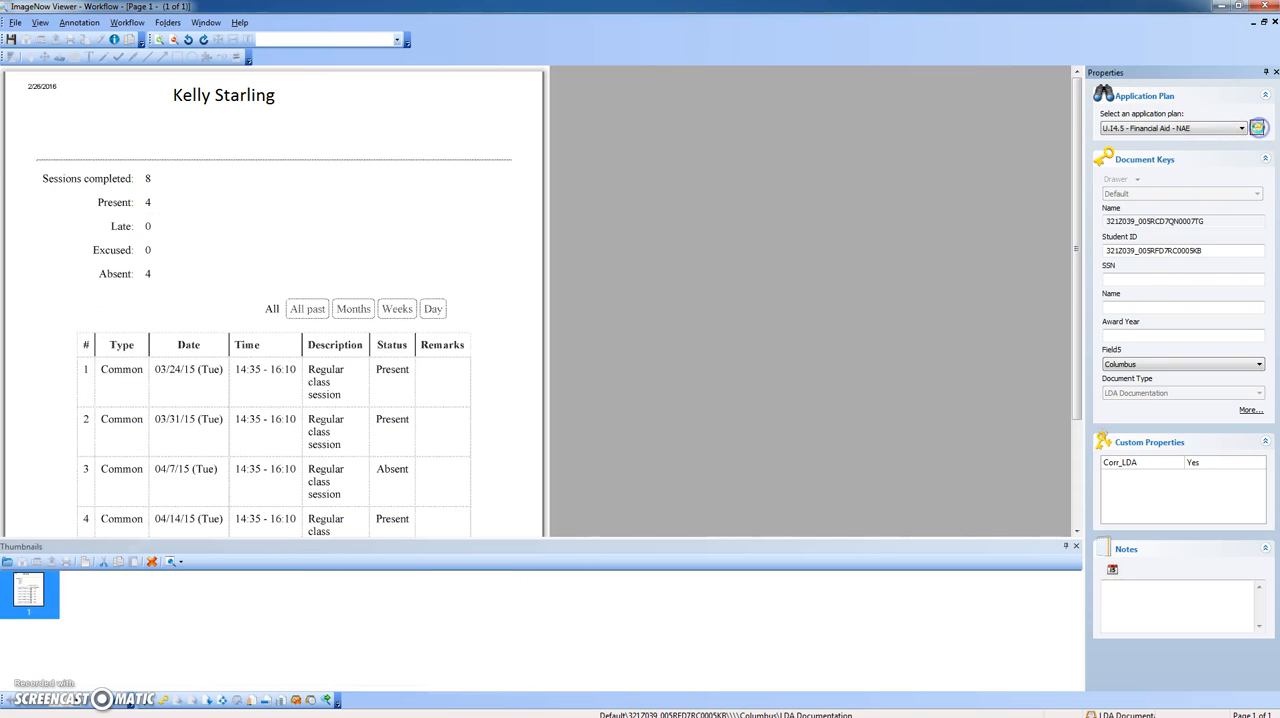
drag(1140, 336, 1097, 337)
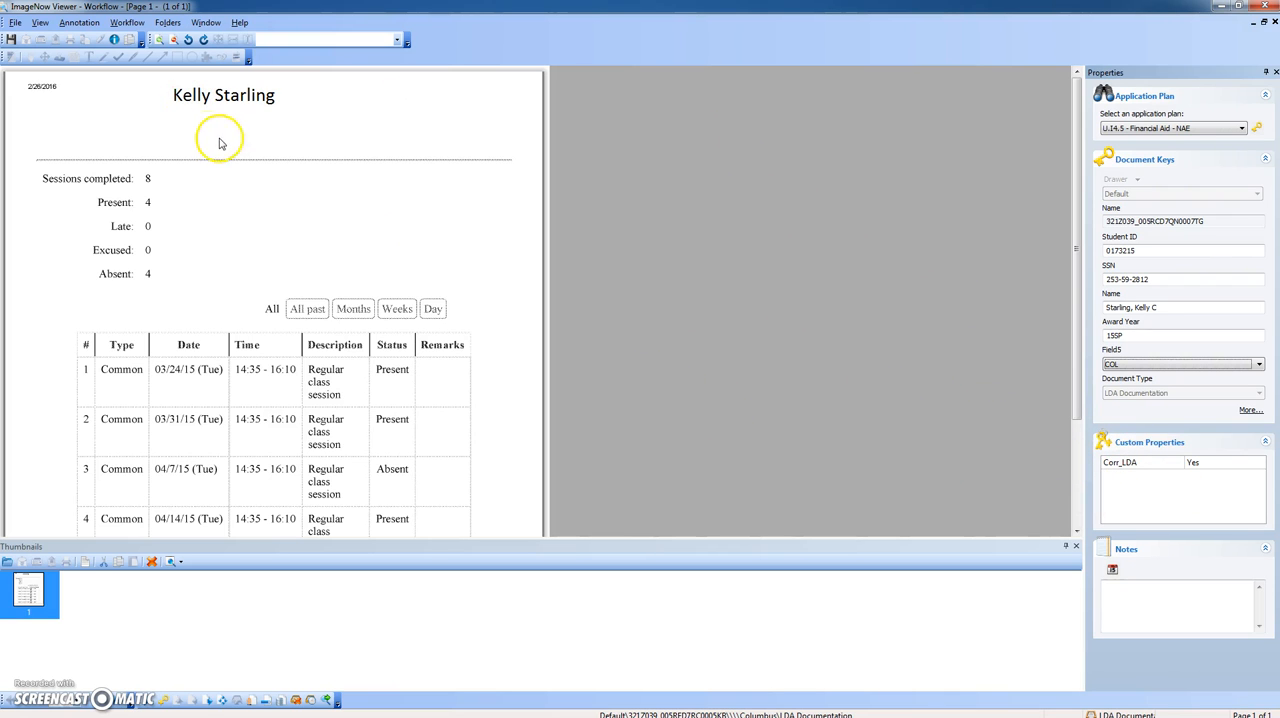
click(11, 40)
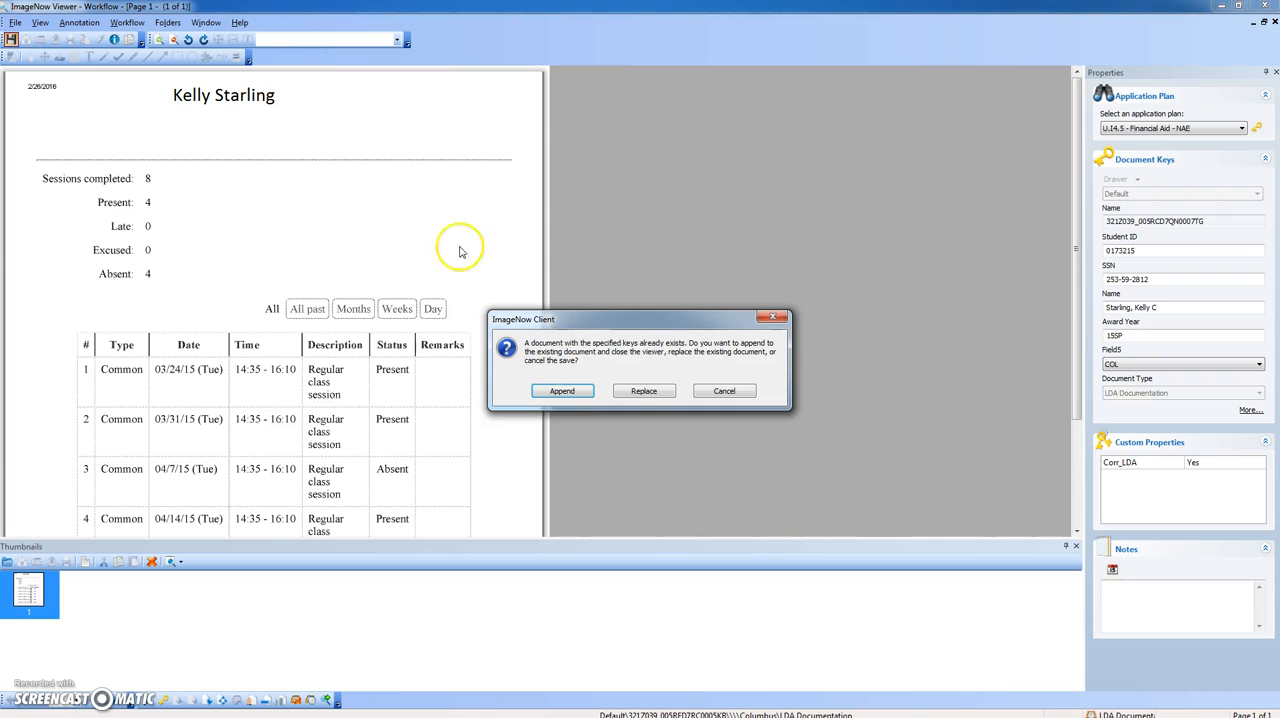
click(565, 391)
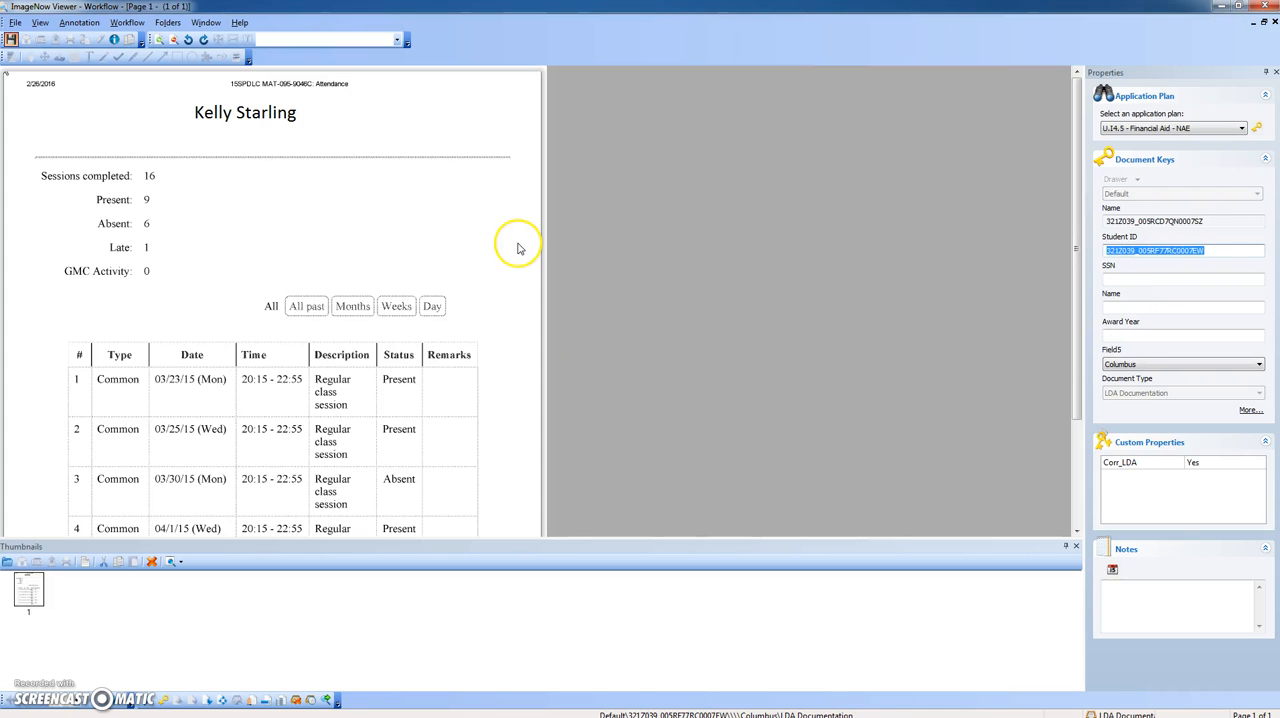
- Index the MAT-095 roster starting at session 1 with the student's keys, Award Year 15SP and Field5 COL, and append it to the LDA document
click(1256, 127)
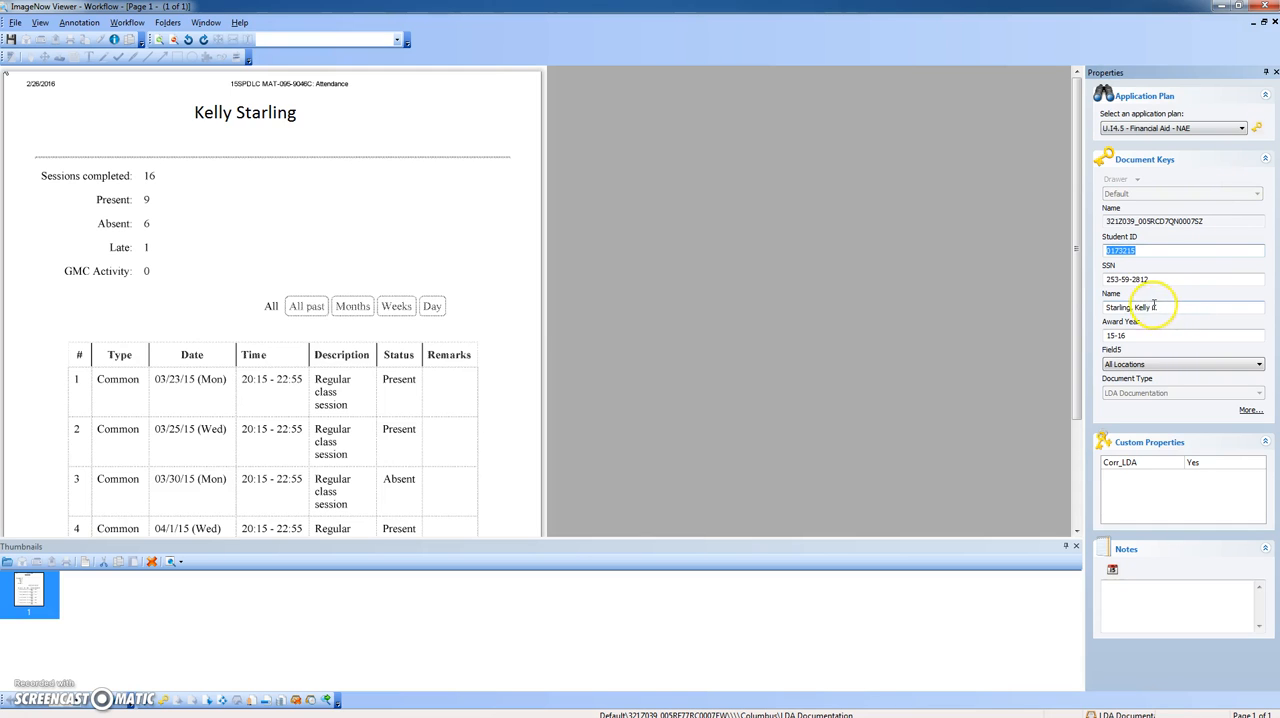
click(1141, 337)
drag(1141, 337, 1075, 339)
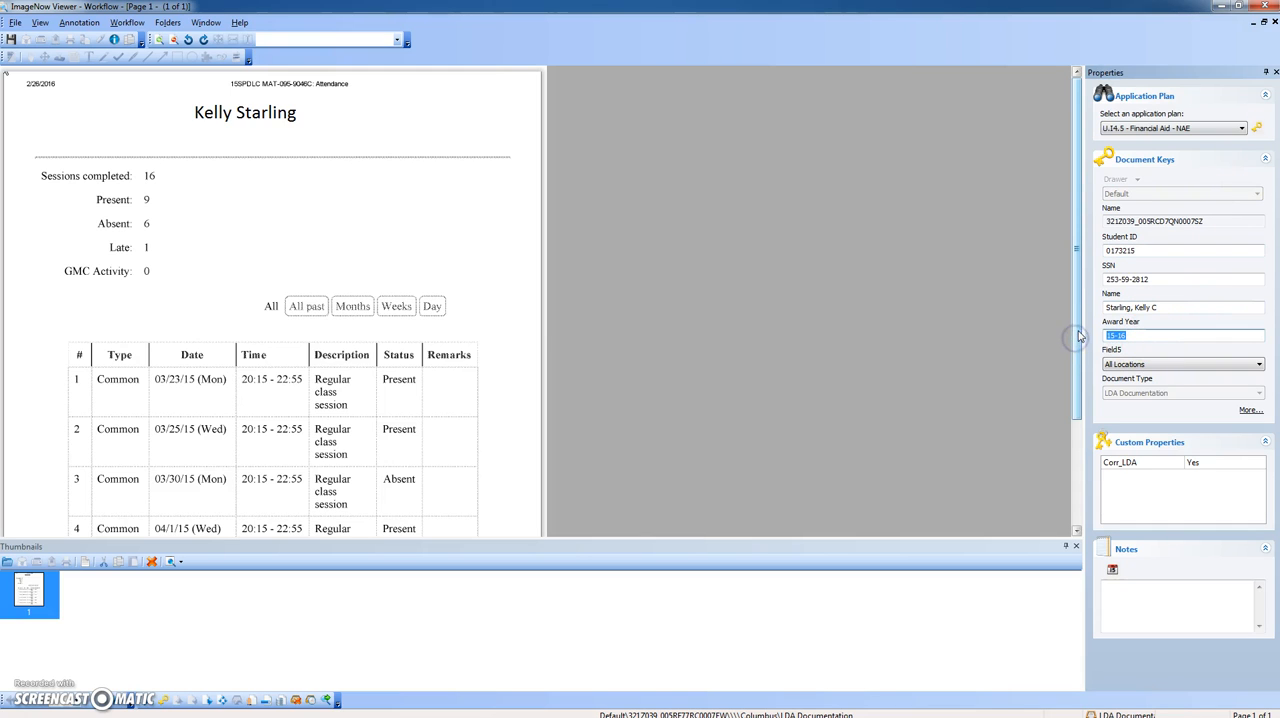
text(15SP)
key(Tab)
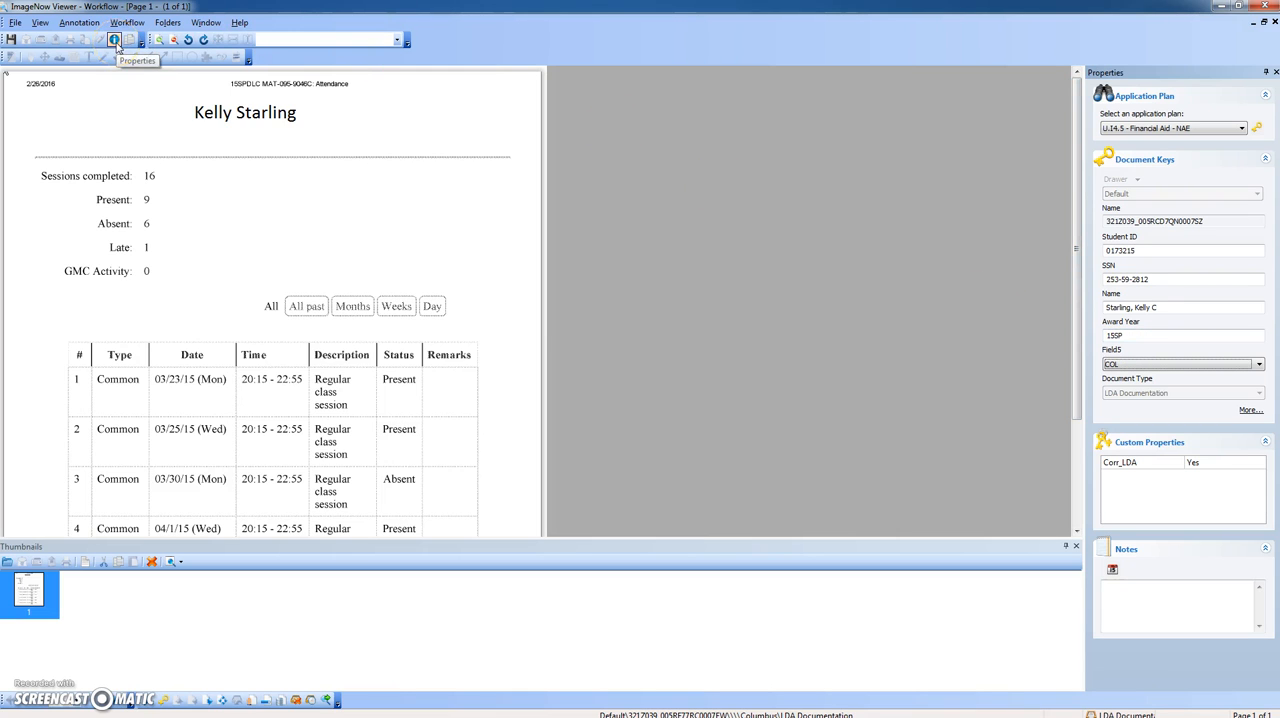
drag(5, 40, 7, 40)
click(12, 40)
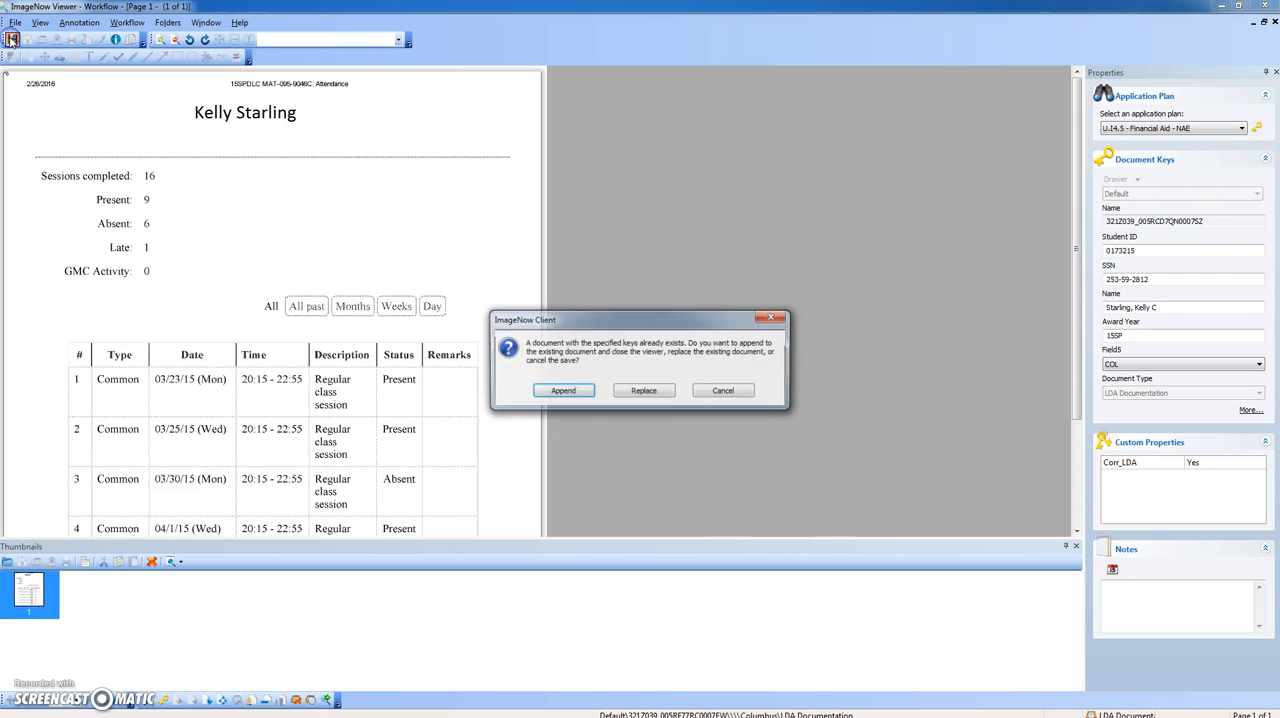
click(556, 390)
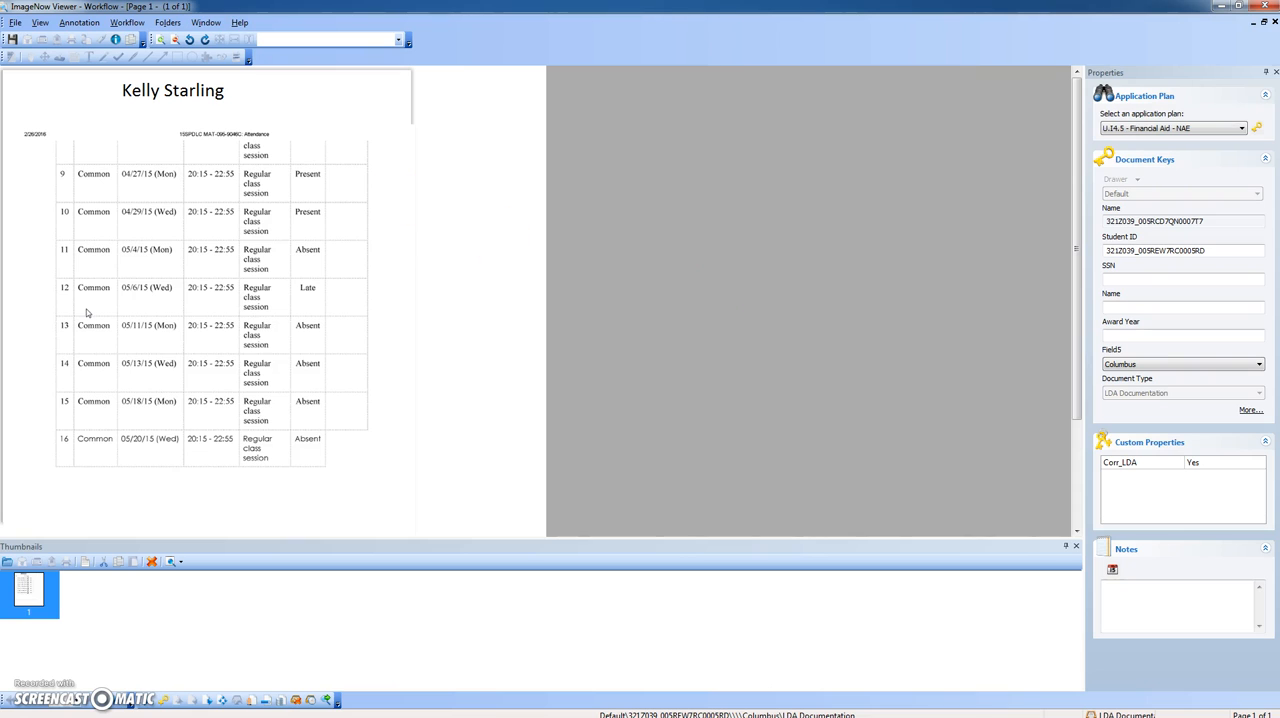
- Index the MAT-095 continuation roster with the student's keys, Award Year 15SP and Field5 COL, and append it to the LDA document
click(1258, 129)
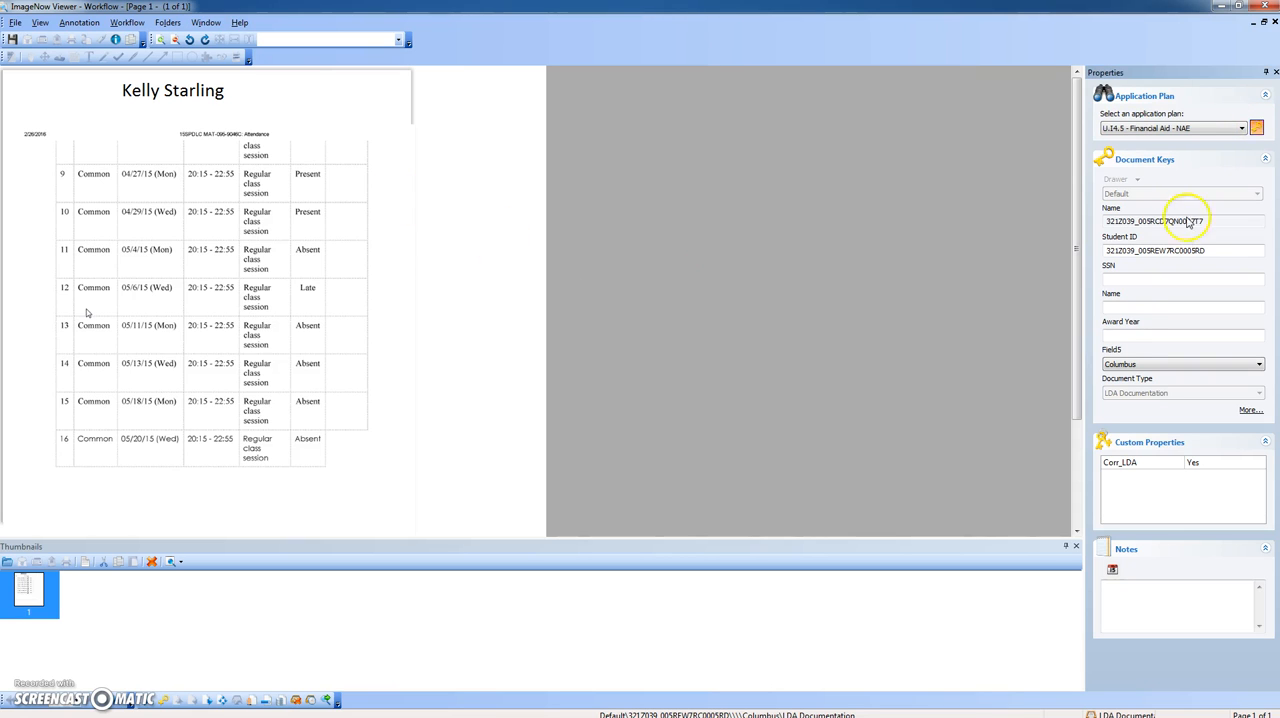
click(1115, 335)
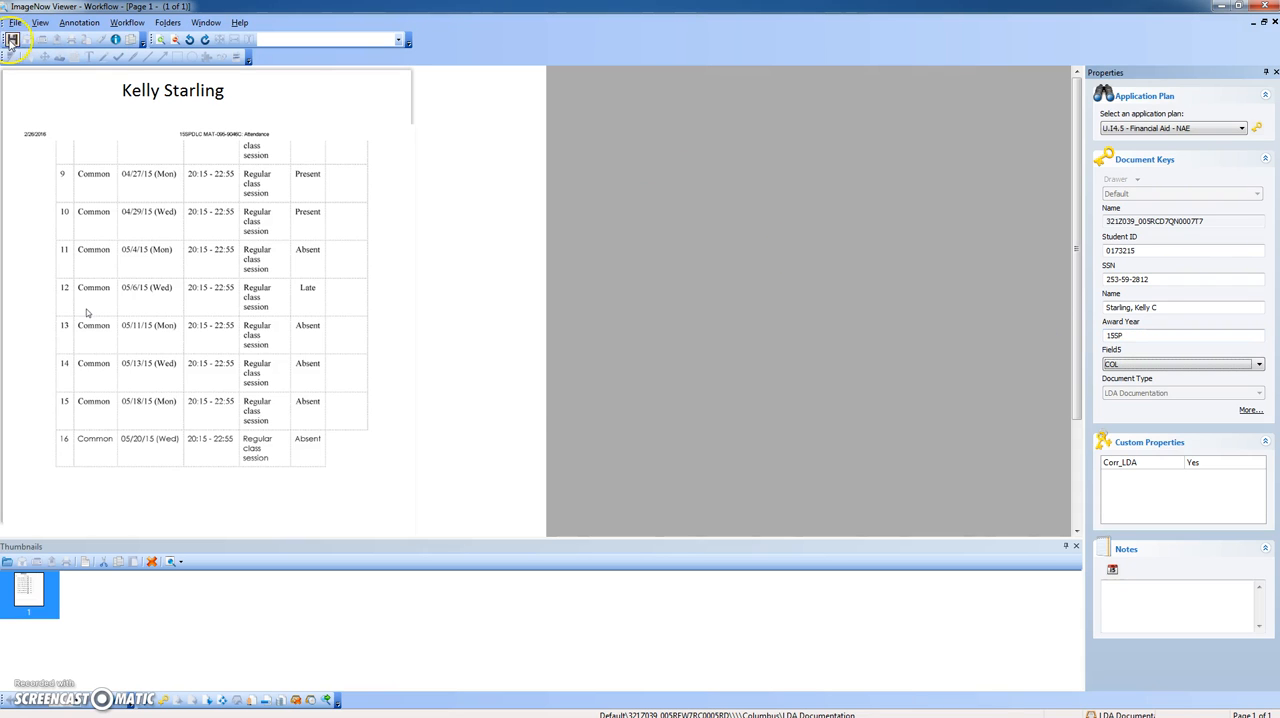
key(ctrl+s)
click(566, 391)
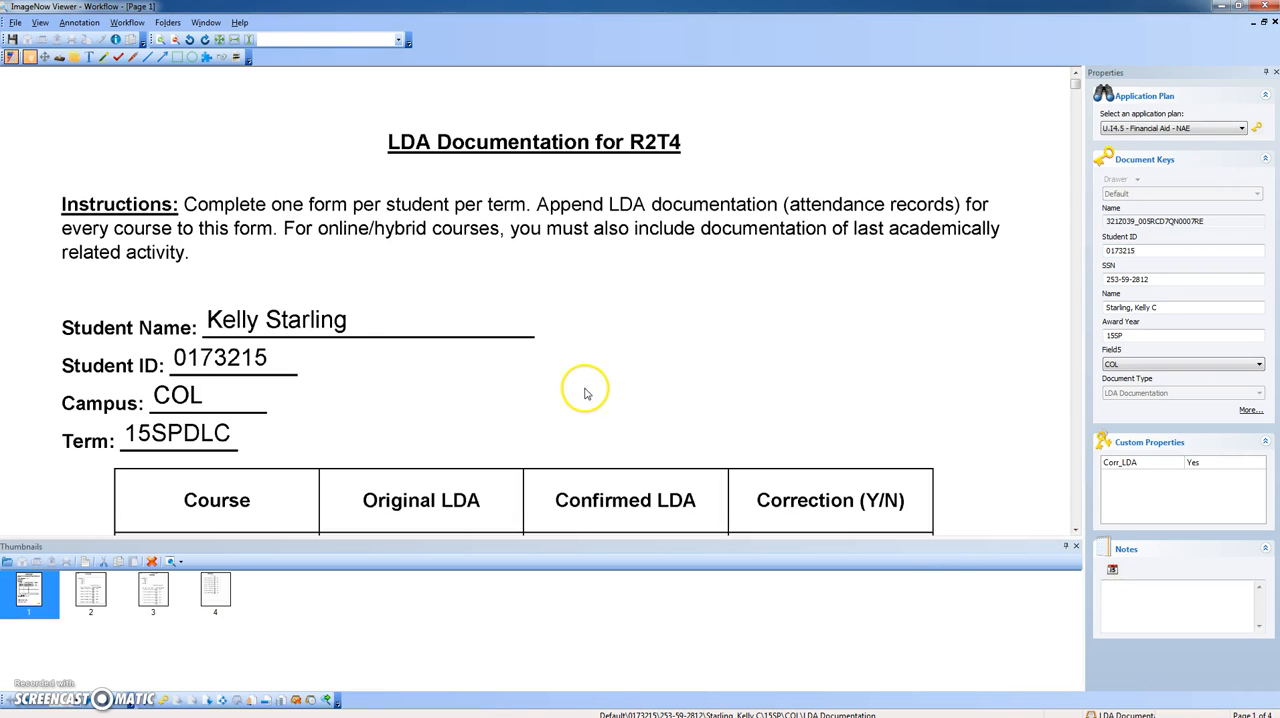
- Review every page of the combined LDA document and route it forward in the workflow
right_click(432, 336)
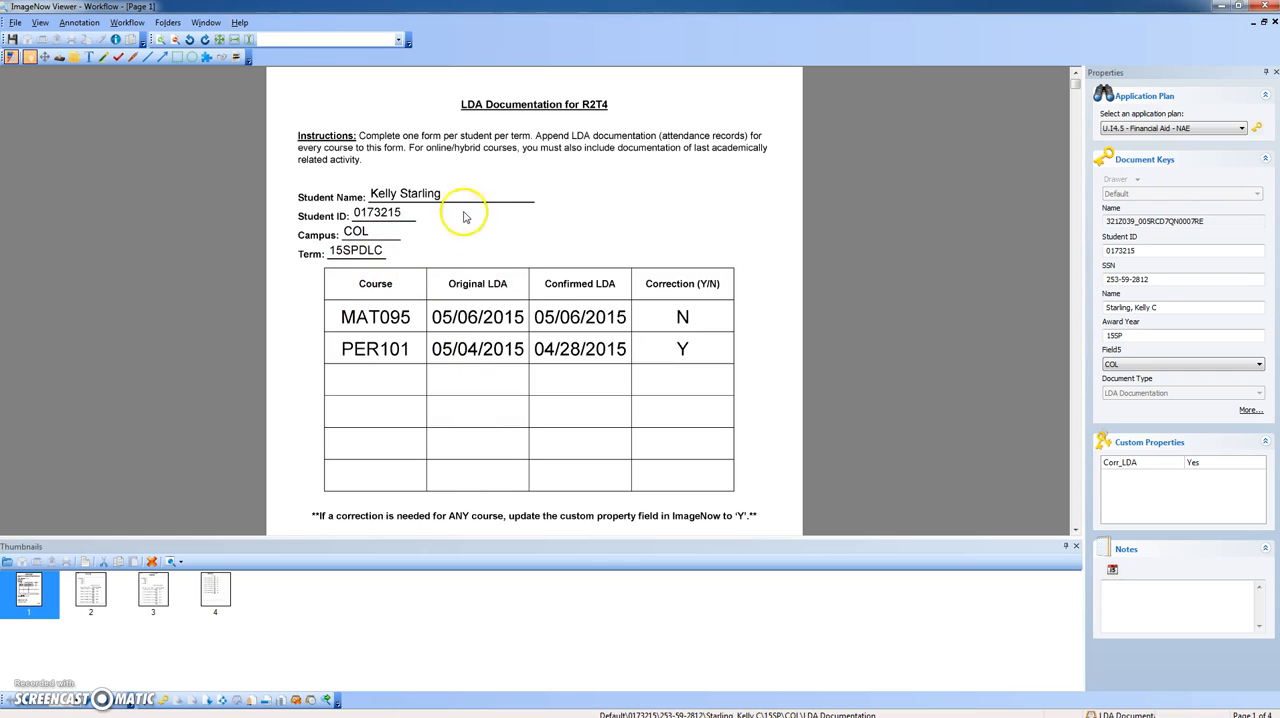
scroll(449, 323, down, 3)
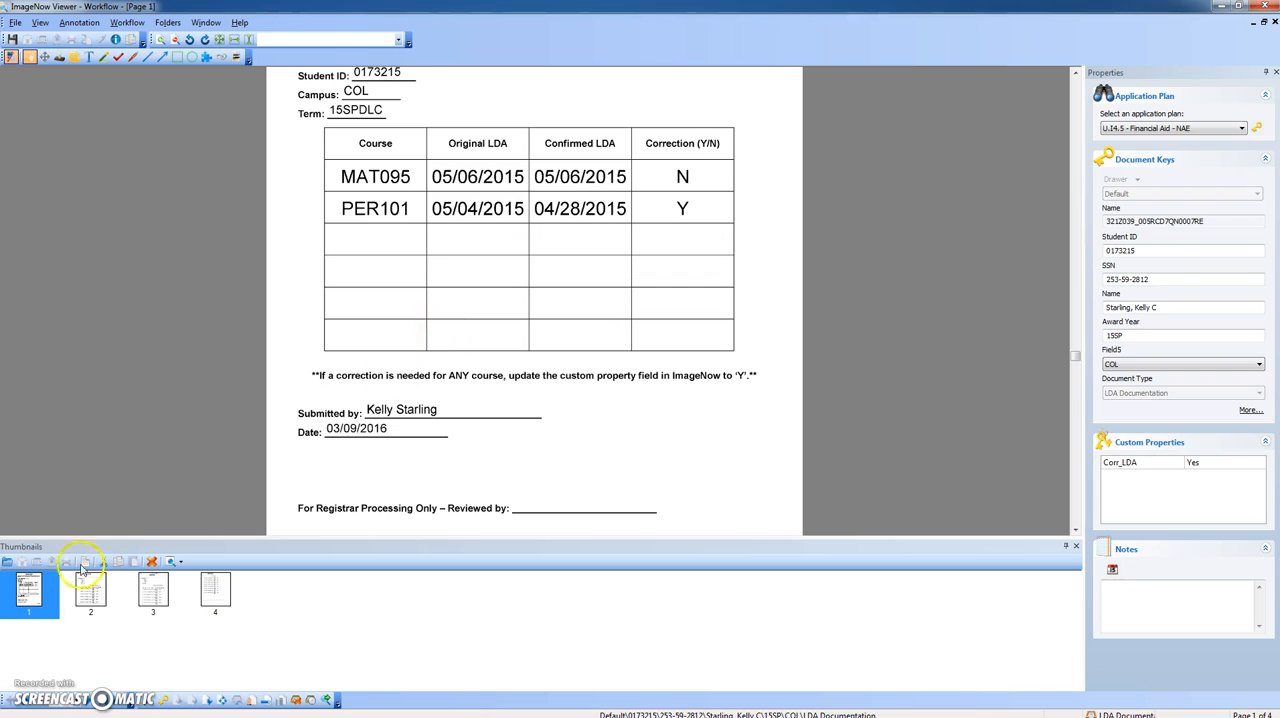
click(97, 601)
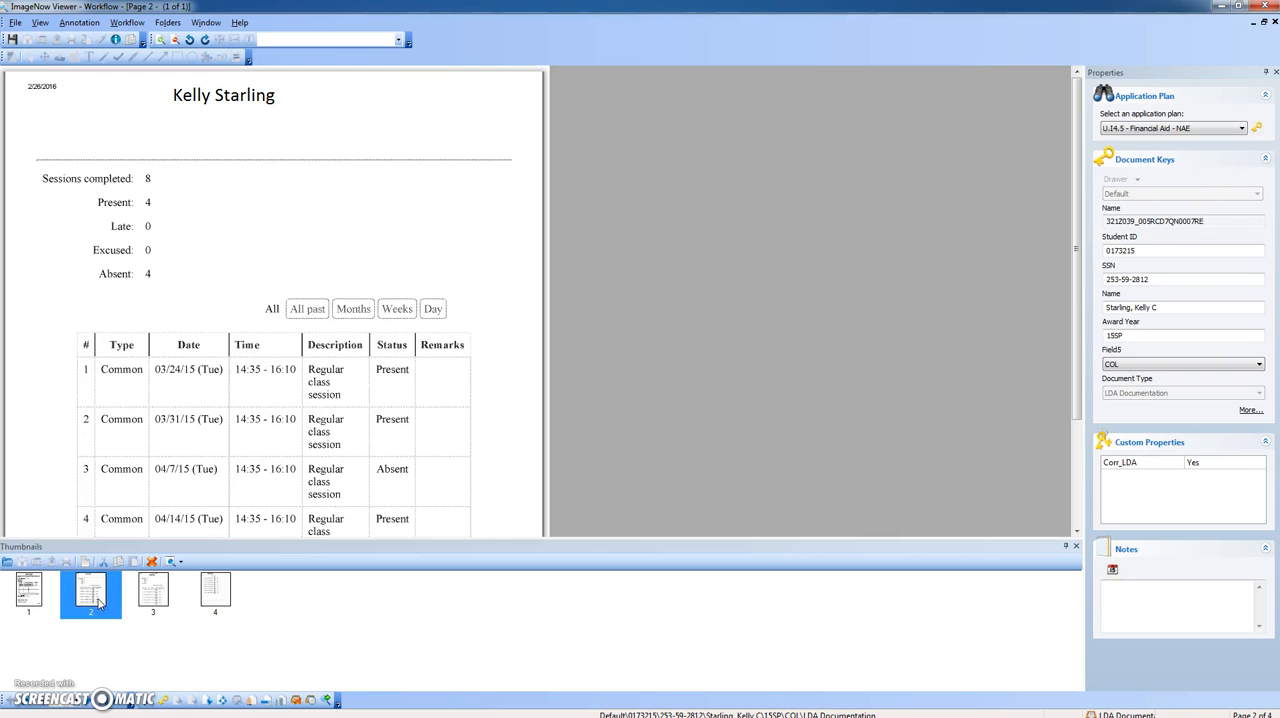
click(155, 596)
click(216, 586)
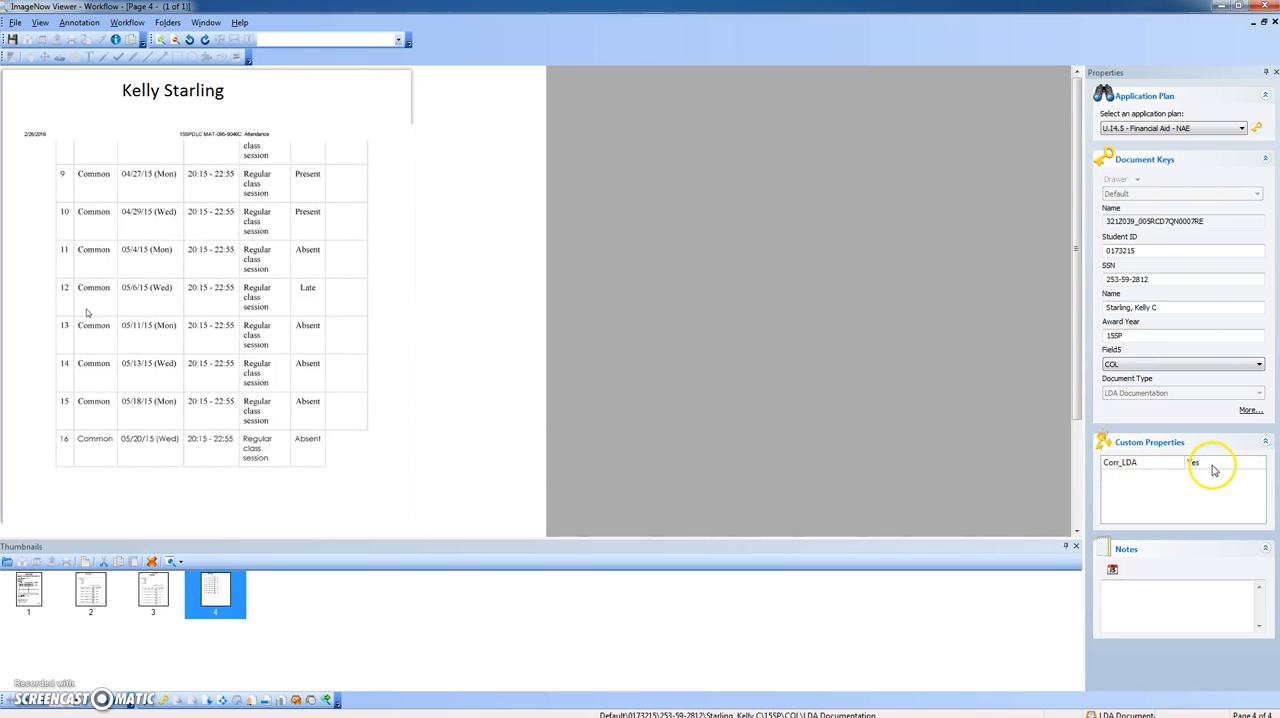
click(209, 703)
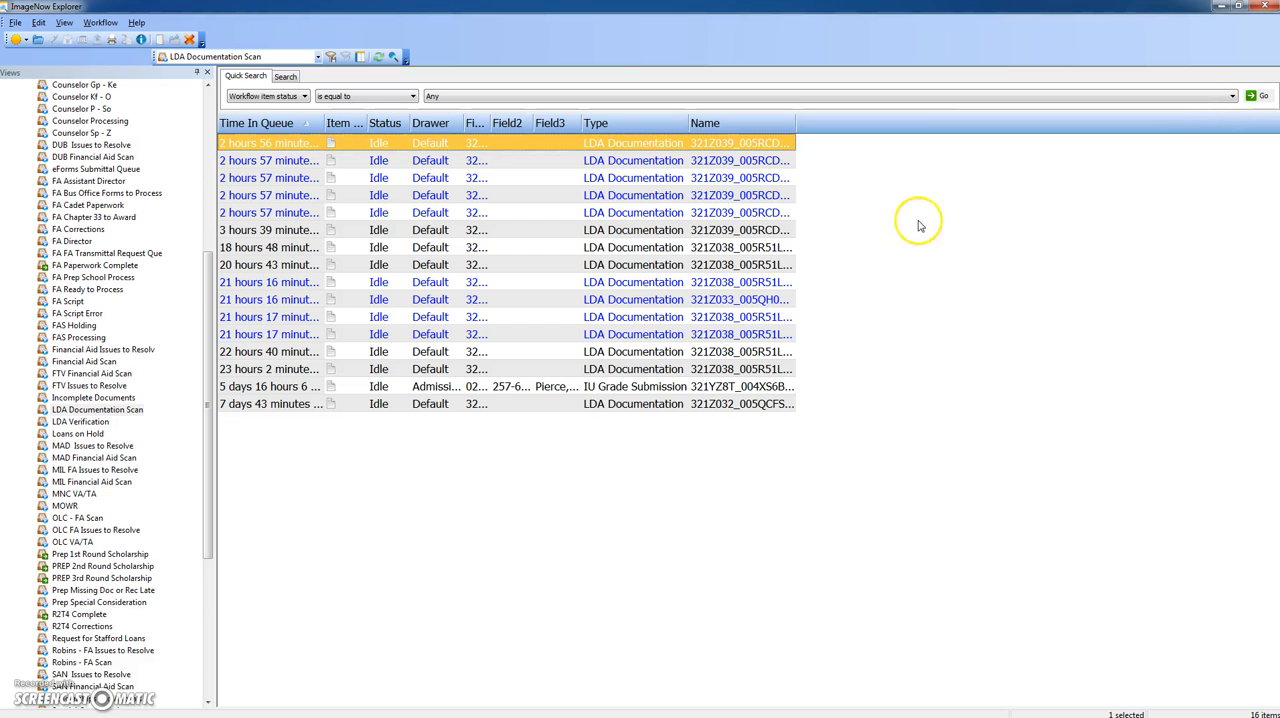
- Switch to the LDA Corrections workbook in Excel and examine the student's ENG-101 row for term 16FACMP
click(1222, 6)
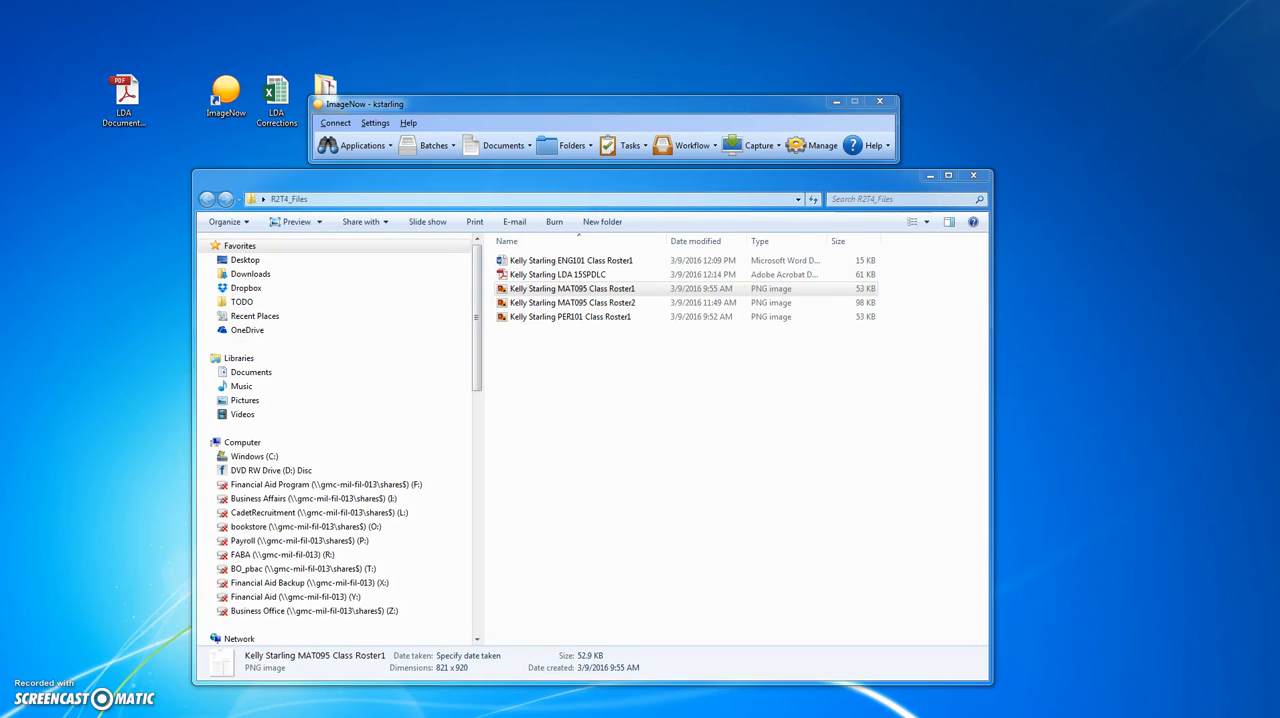
key(alt+Tab)
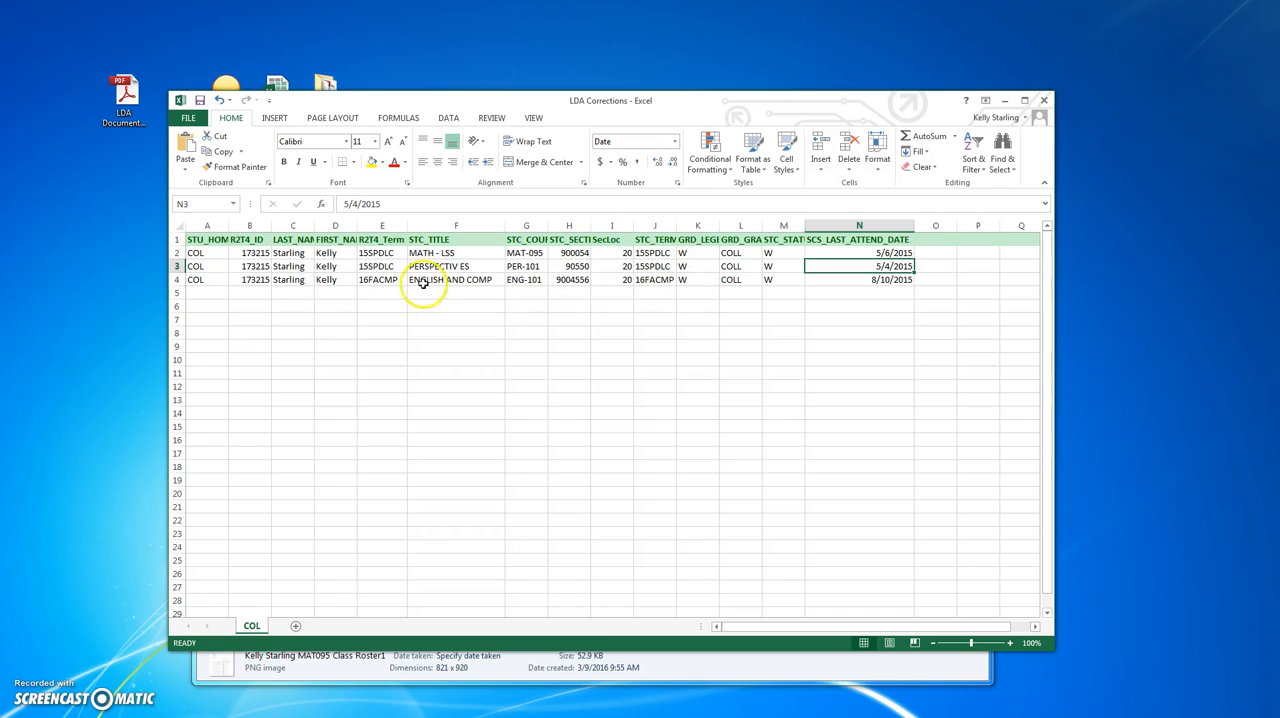
click(176, 279)
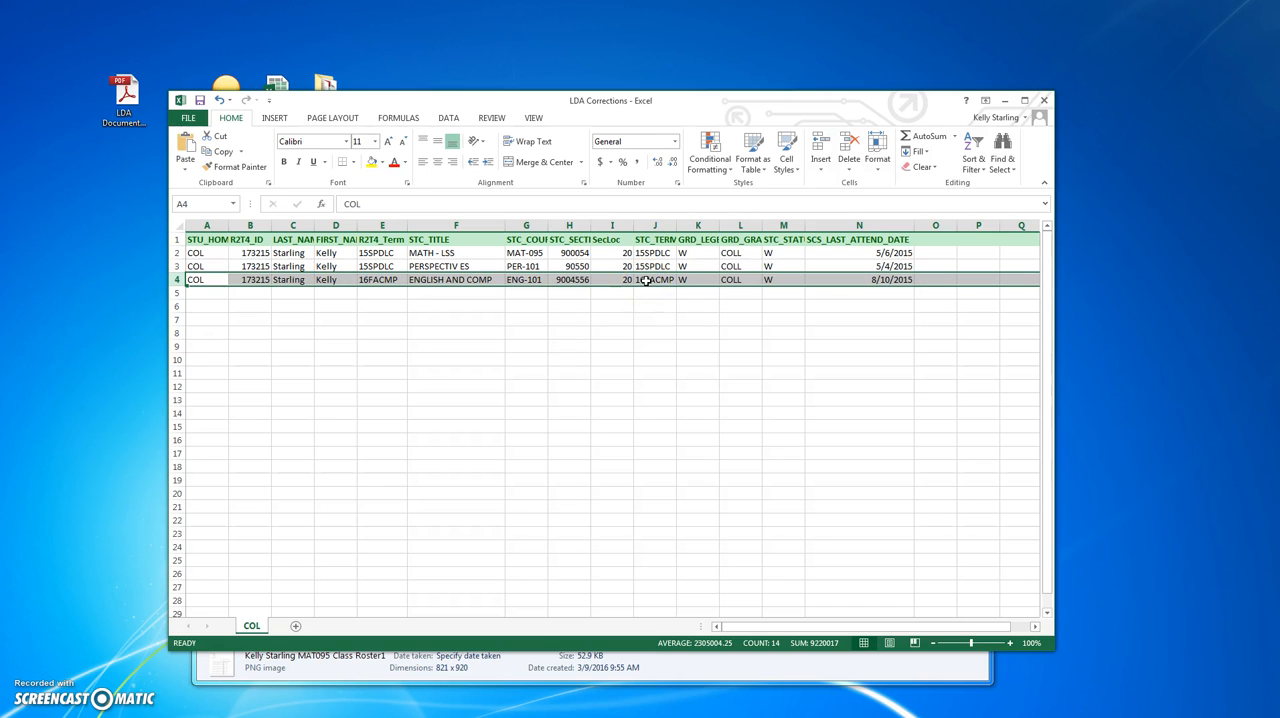
click(1005, 107)
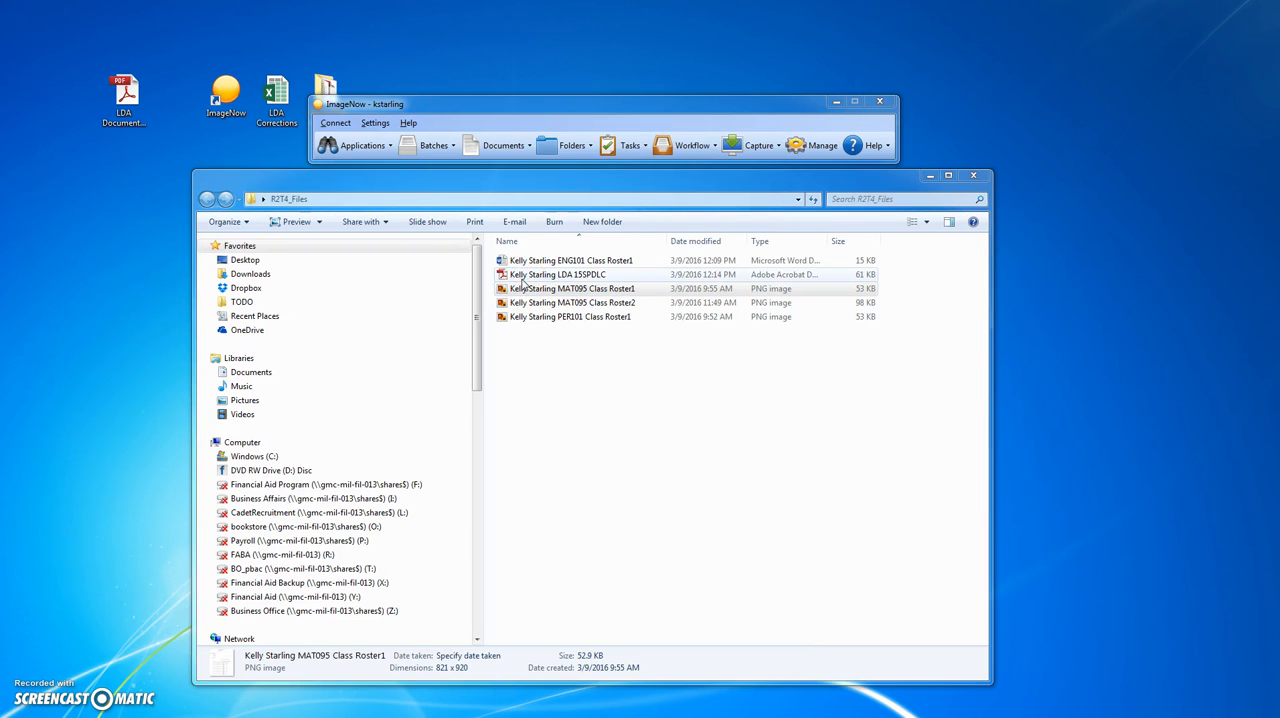
- Open the blank LDA Documentation form in Adobe Reader and enter the student's name, student ID, campus COL and term 16FACMP
click(128, 110)
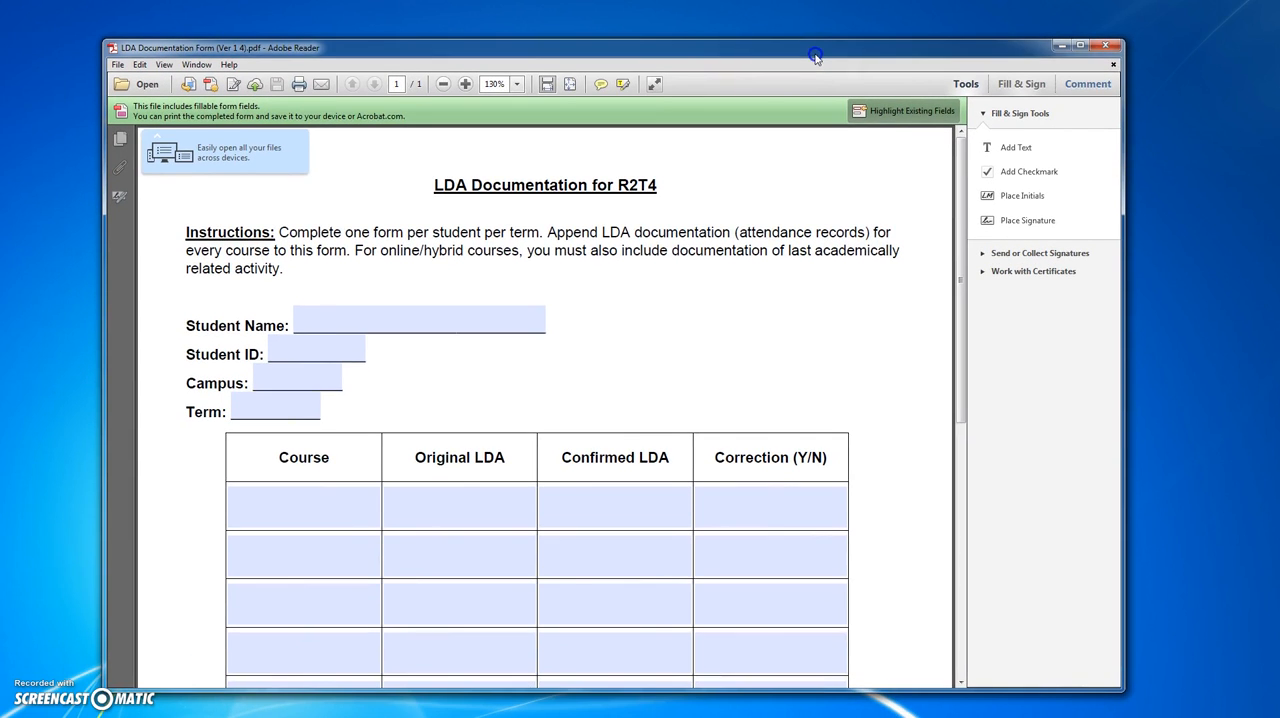
click(499, 227)
click(388, 320)
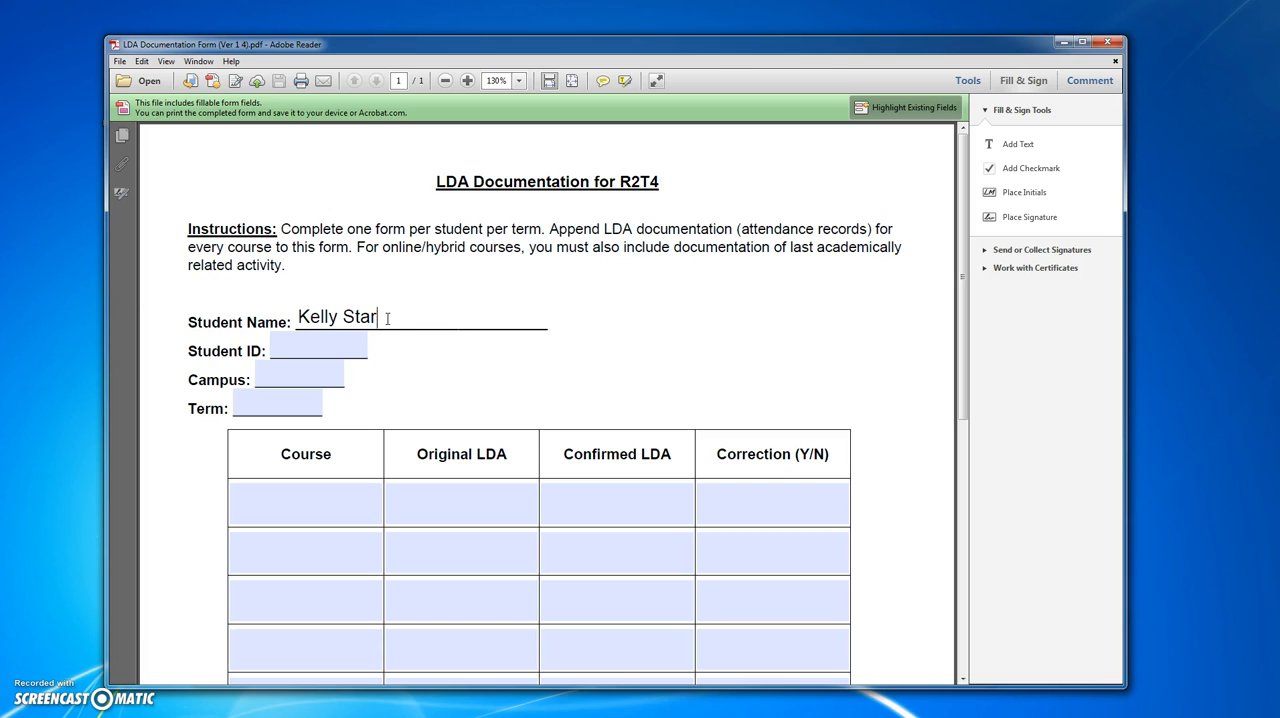
key(Tab)
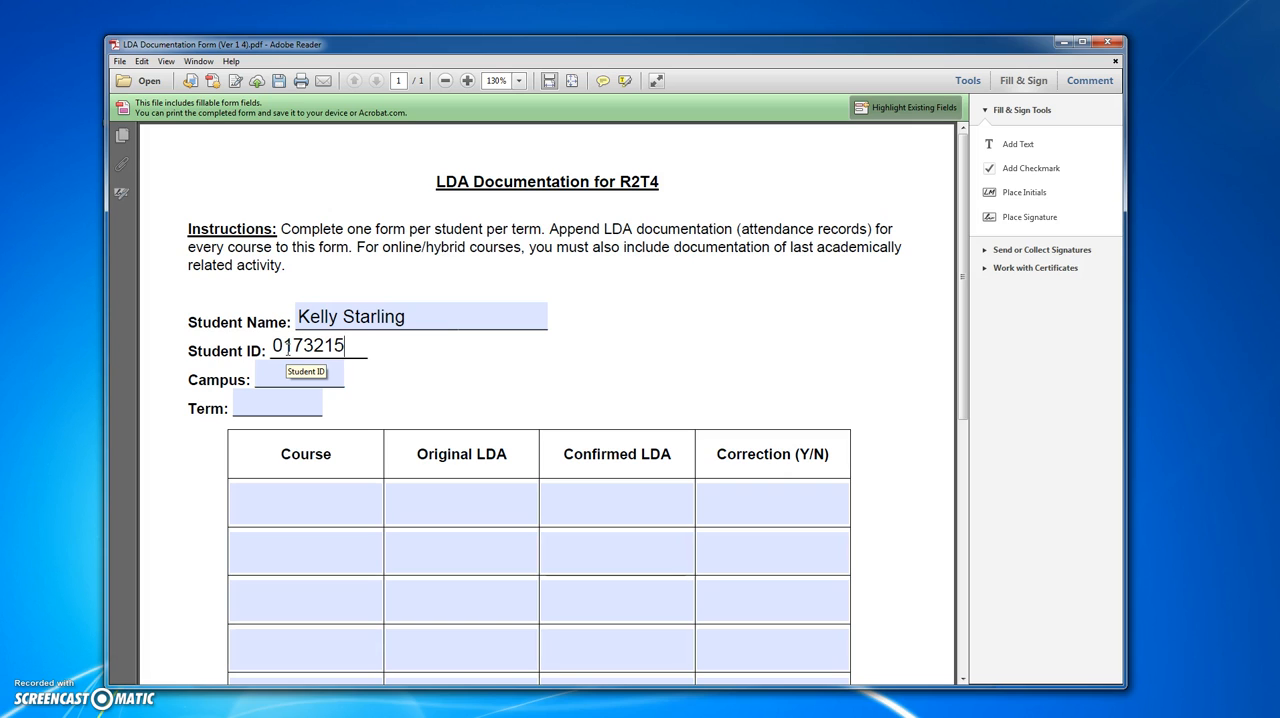
key(Tab)
key(Tab)
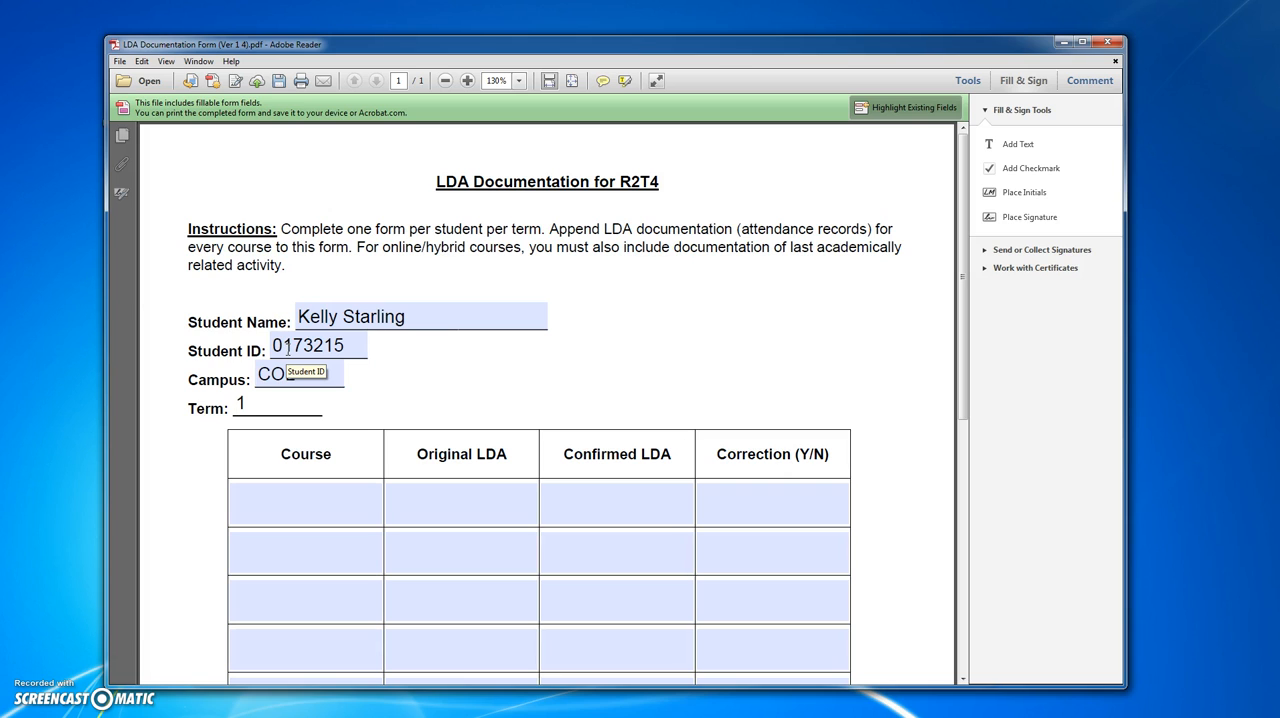
text(16FACMP)
- Check the 16FACMP record in the LDA Corrections workbook and enter ENG101 as the form's first course
mouse_move(587, 44)
mouse_down()
mouse_move(682, 323)
mouse_move(625, 385)
mouse_move(626, 180)
mouse_move(597, 35)
mouse_up()
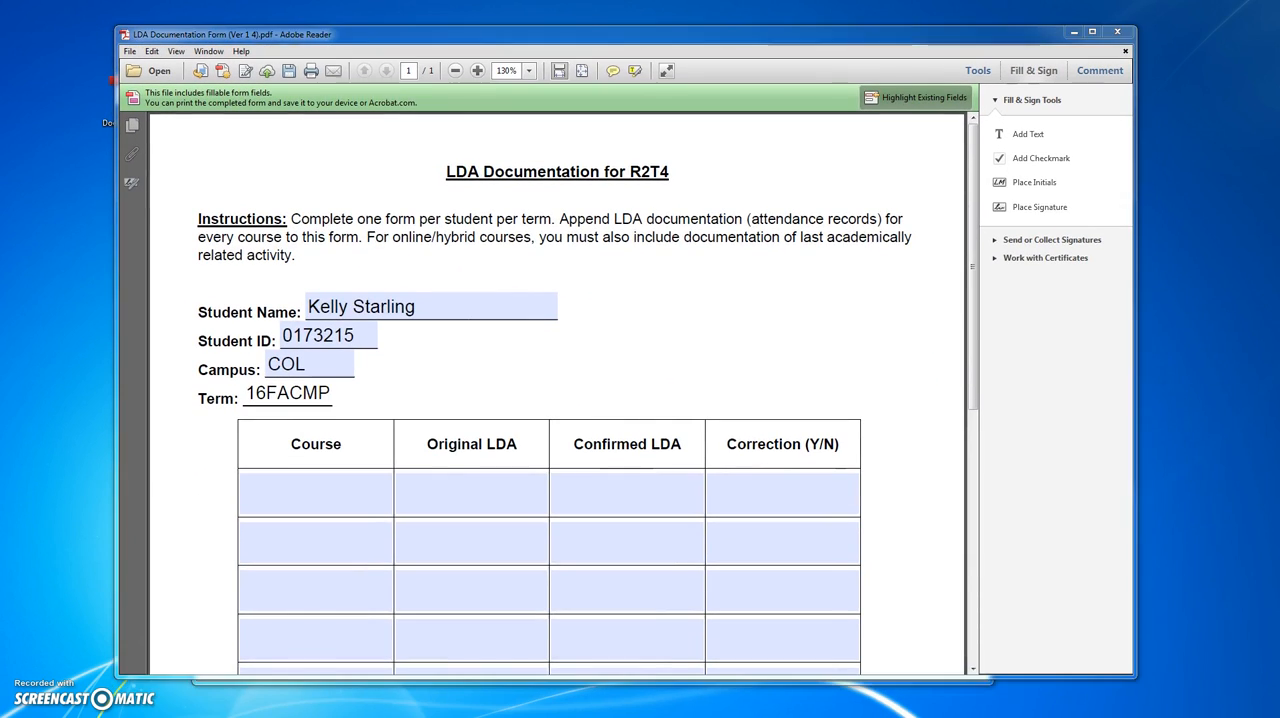
key(alt+Tab)
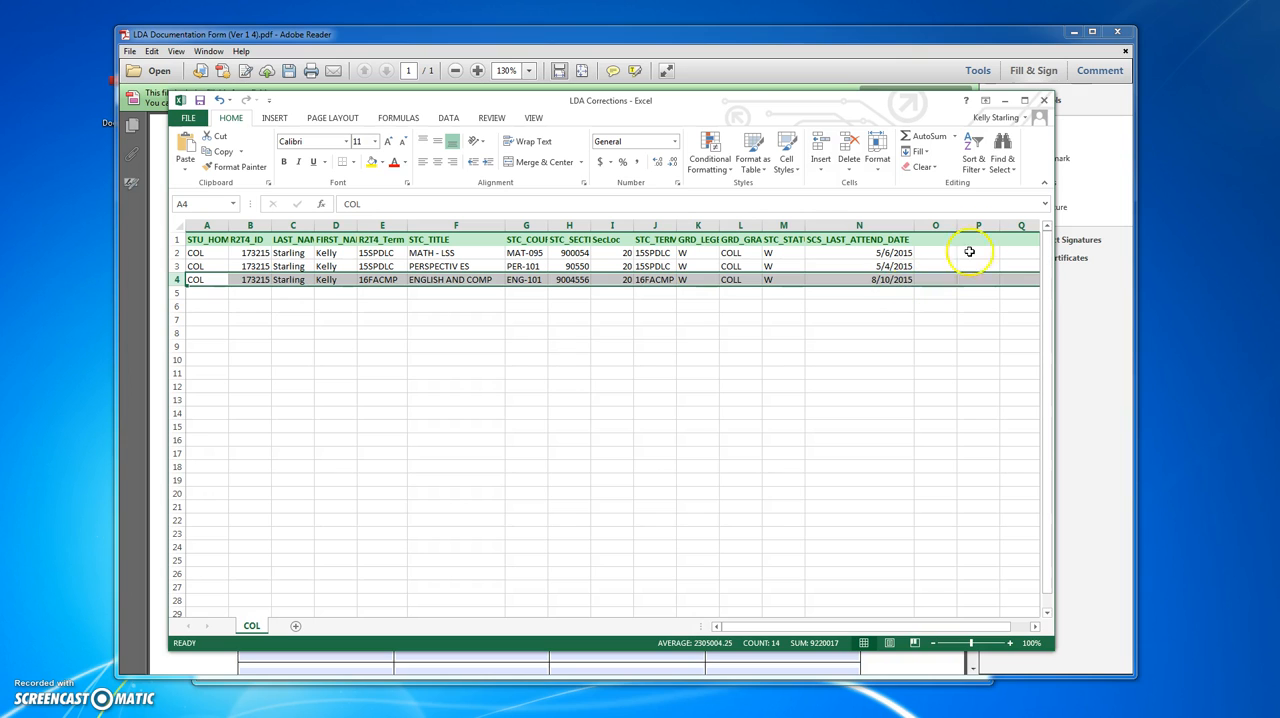
click(1005, 101)
click(320, 495)
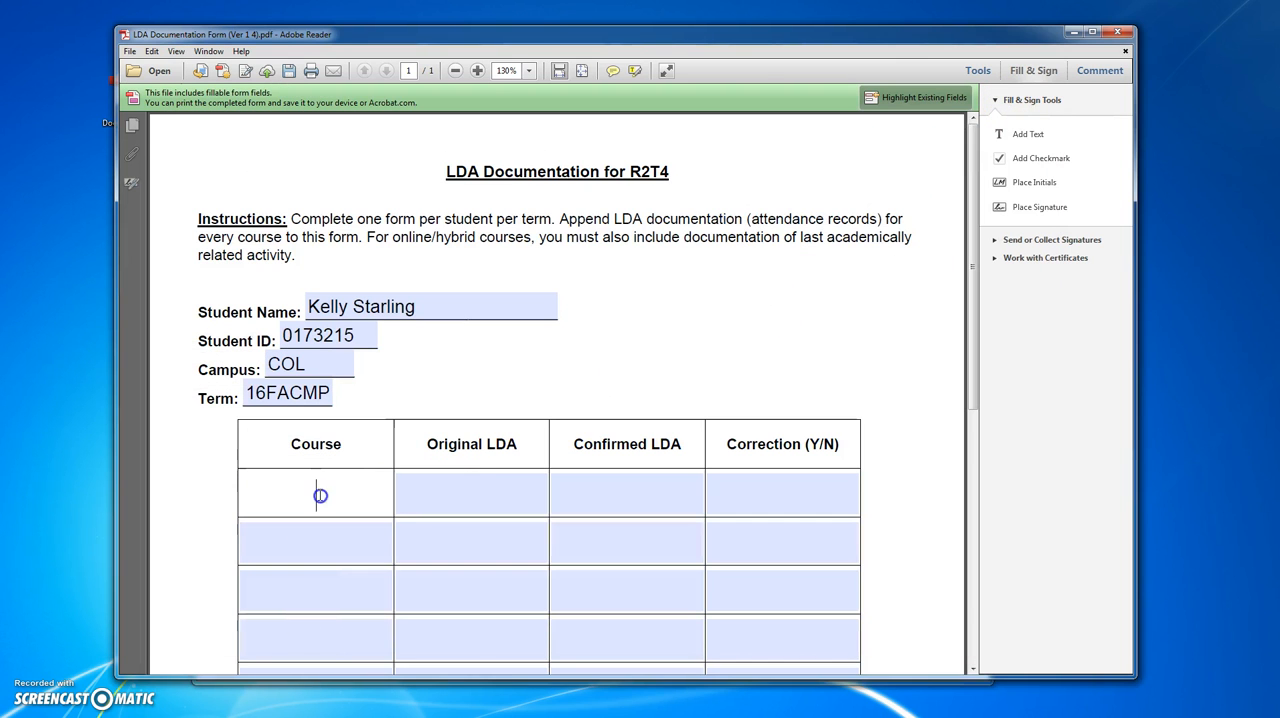
text(ENG101)
key(Tab)
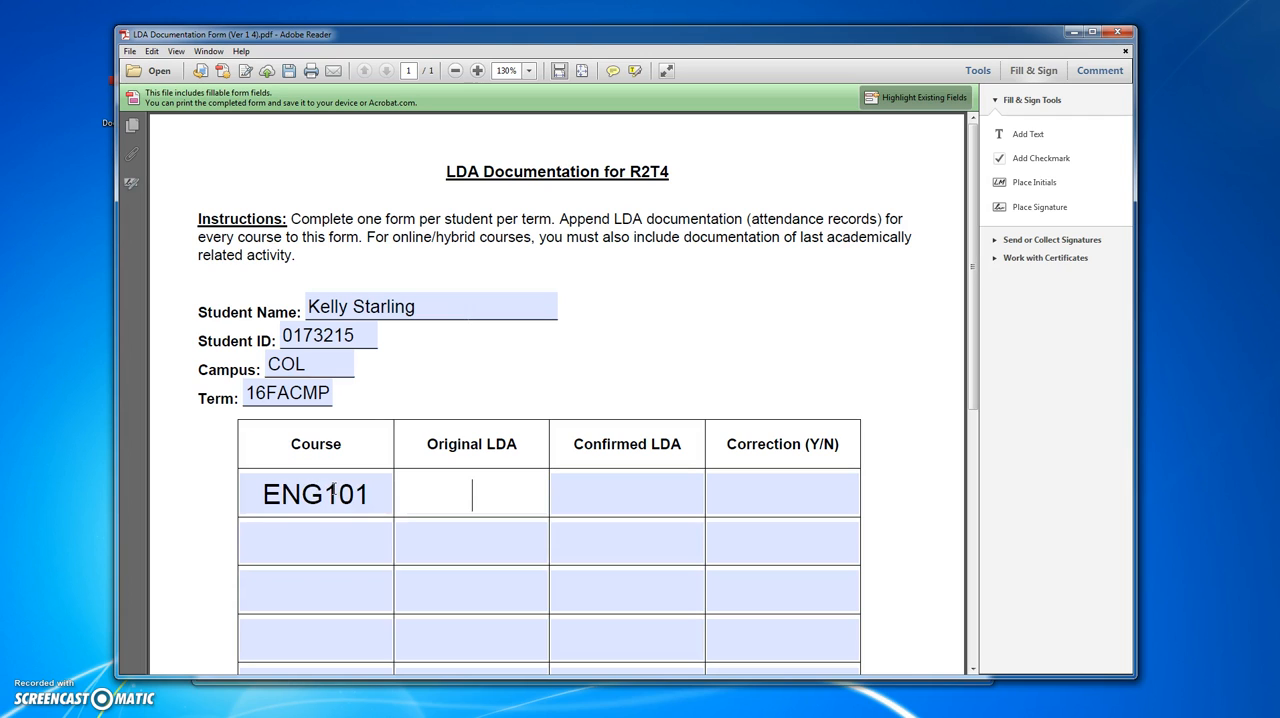
- Enter 08/10/2015 as ENG101's original LDA, and check the last attended date in the student's ENG101 class roster in Word
text(08/10)
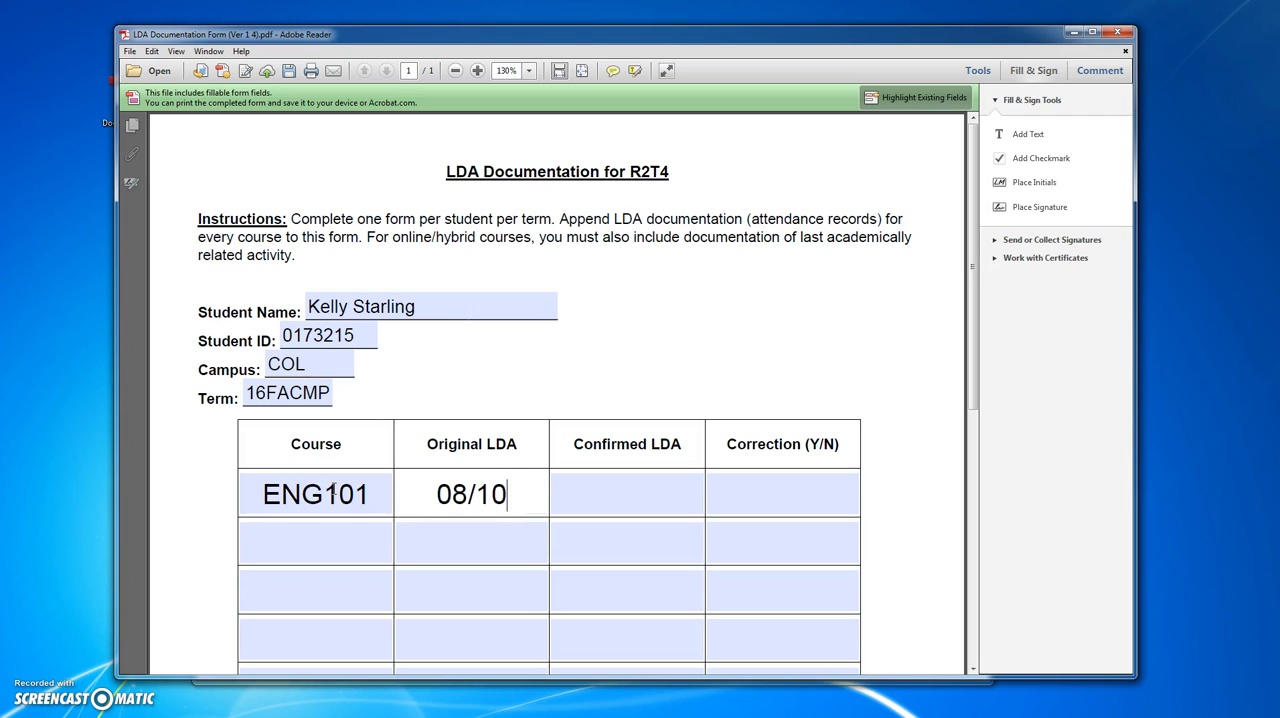
text(/2015)
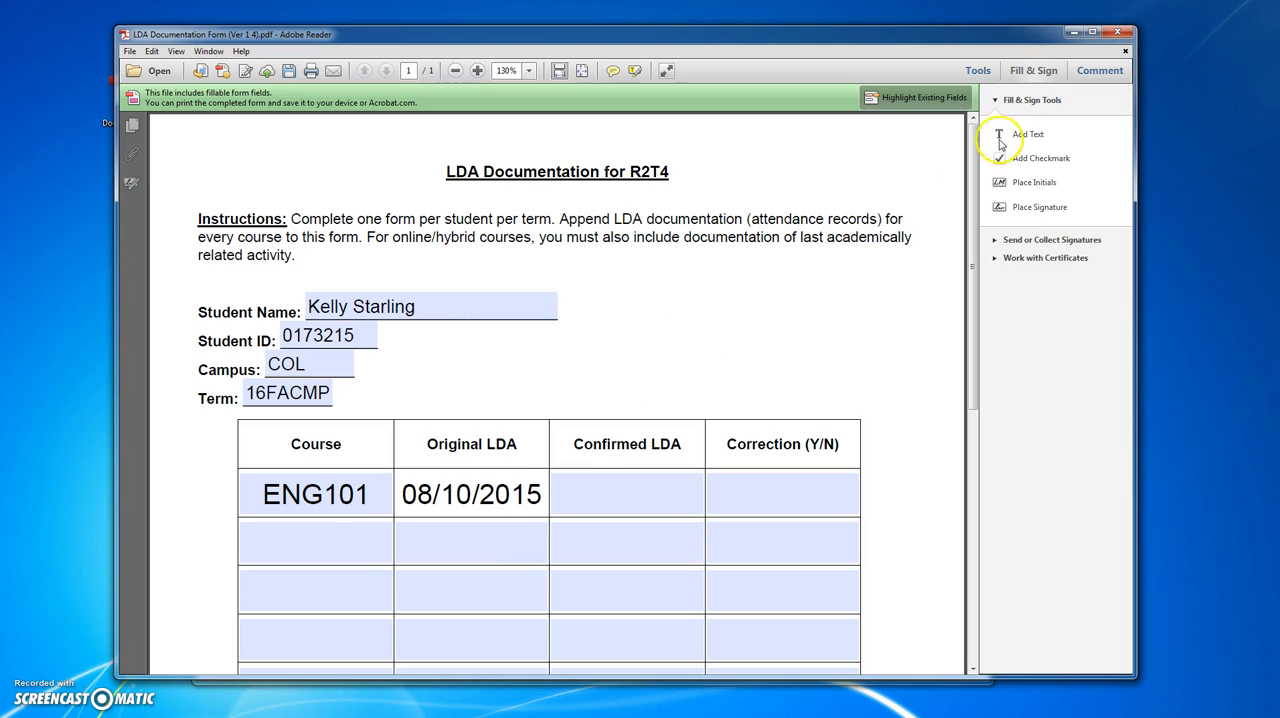
click(1073, 31)
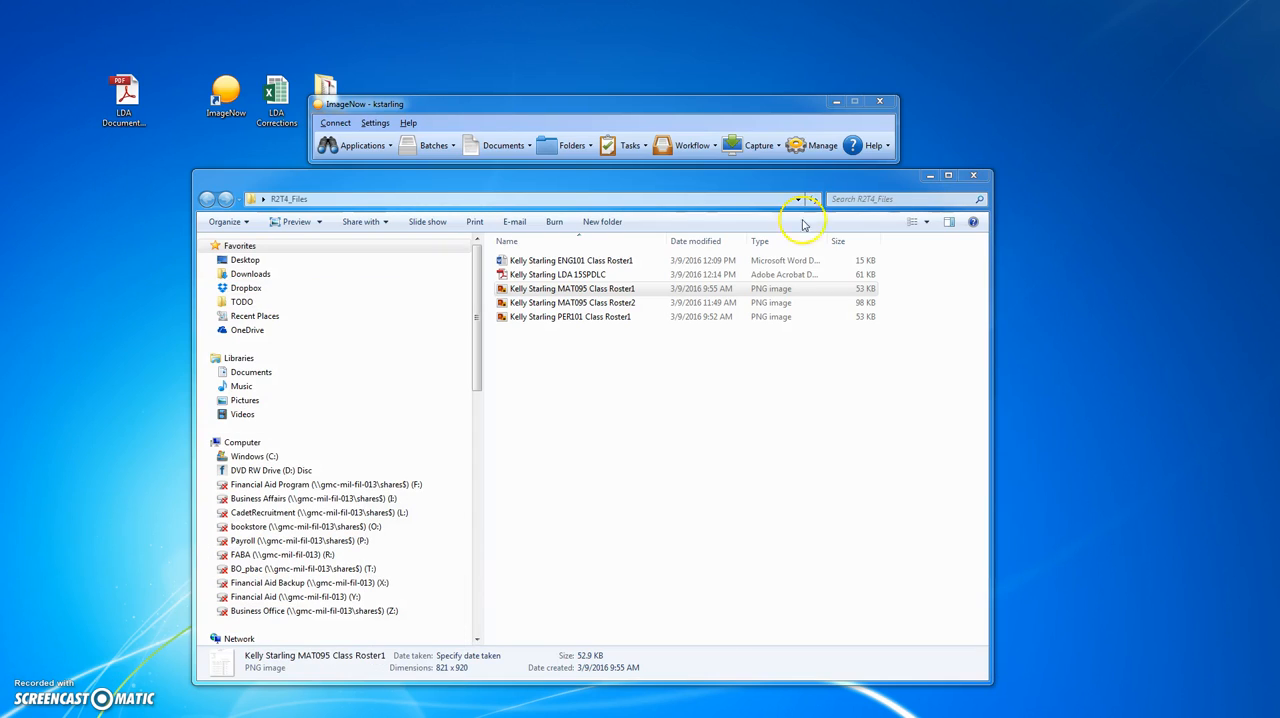
click(609, 262)
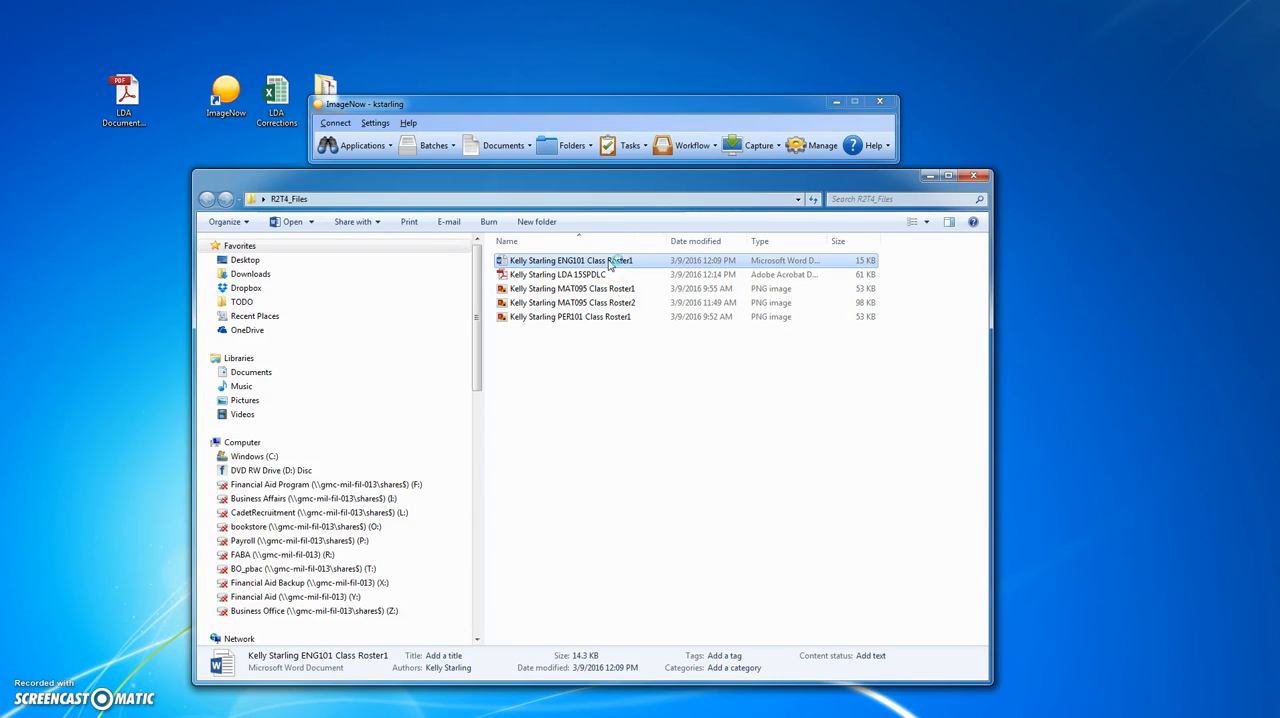
double_click(609, 261)
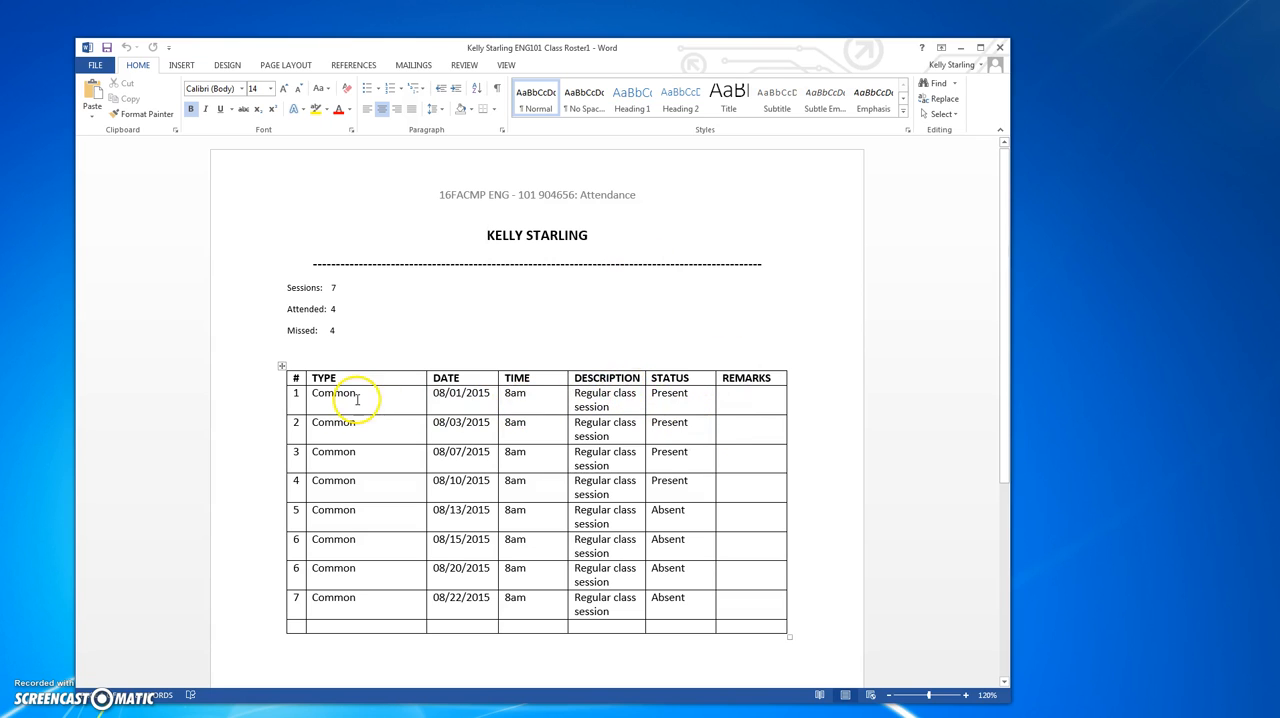
click(466, 485)
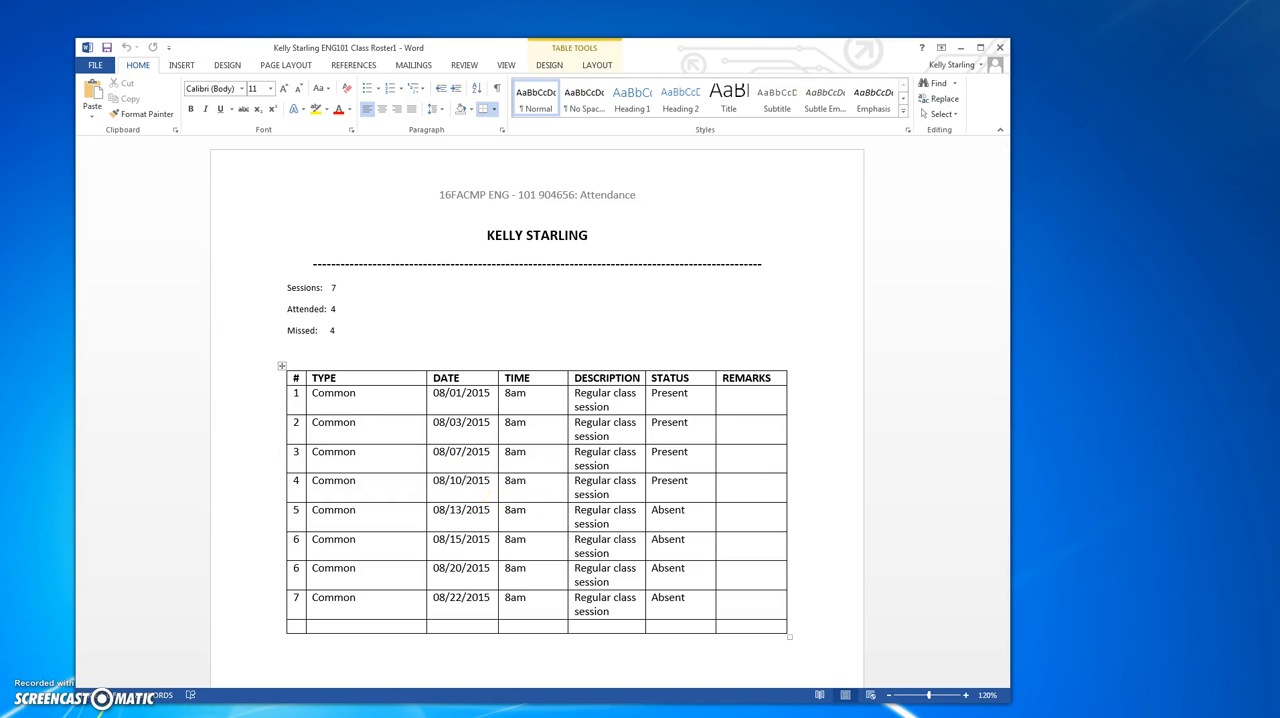
- Return to the LDA form in Adobe Reader and enter 08/10/2015 as ENG101's confirmed LDA with N for correction
key(alt+Tab)
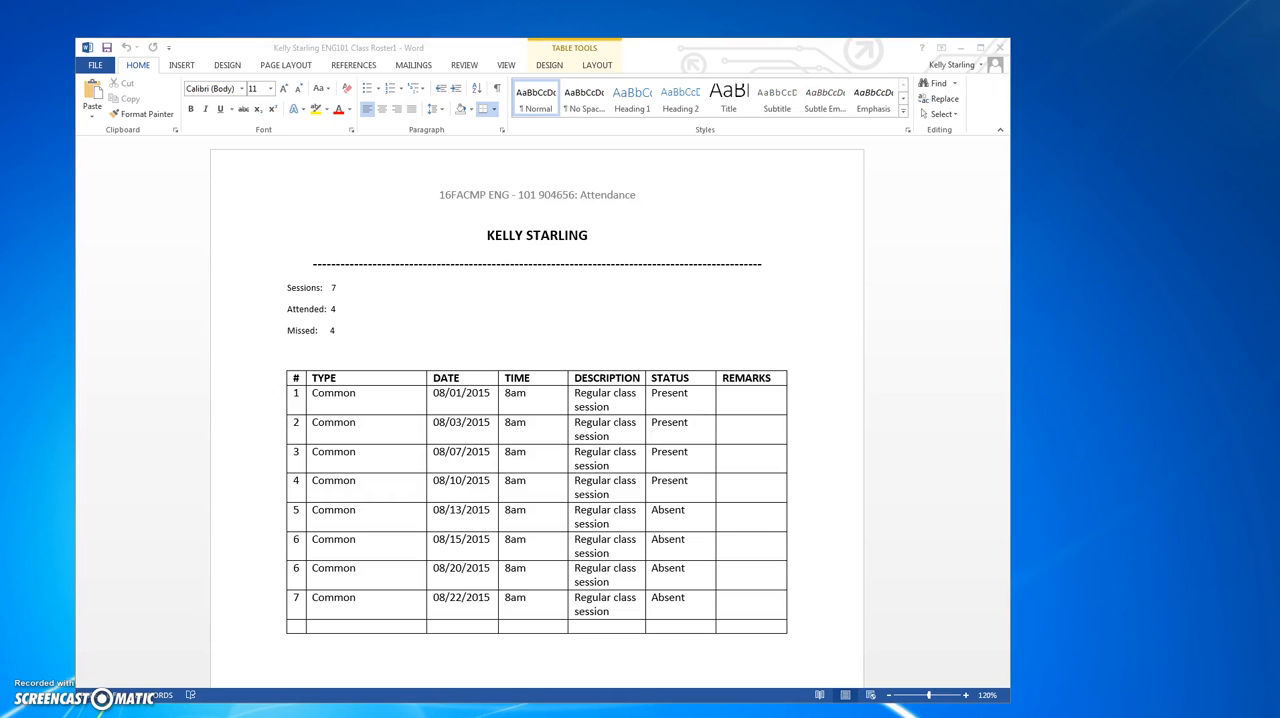
click(593, 495)
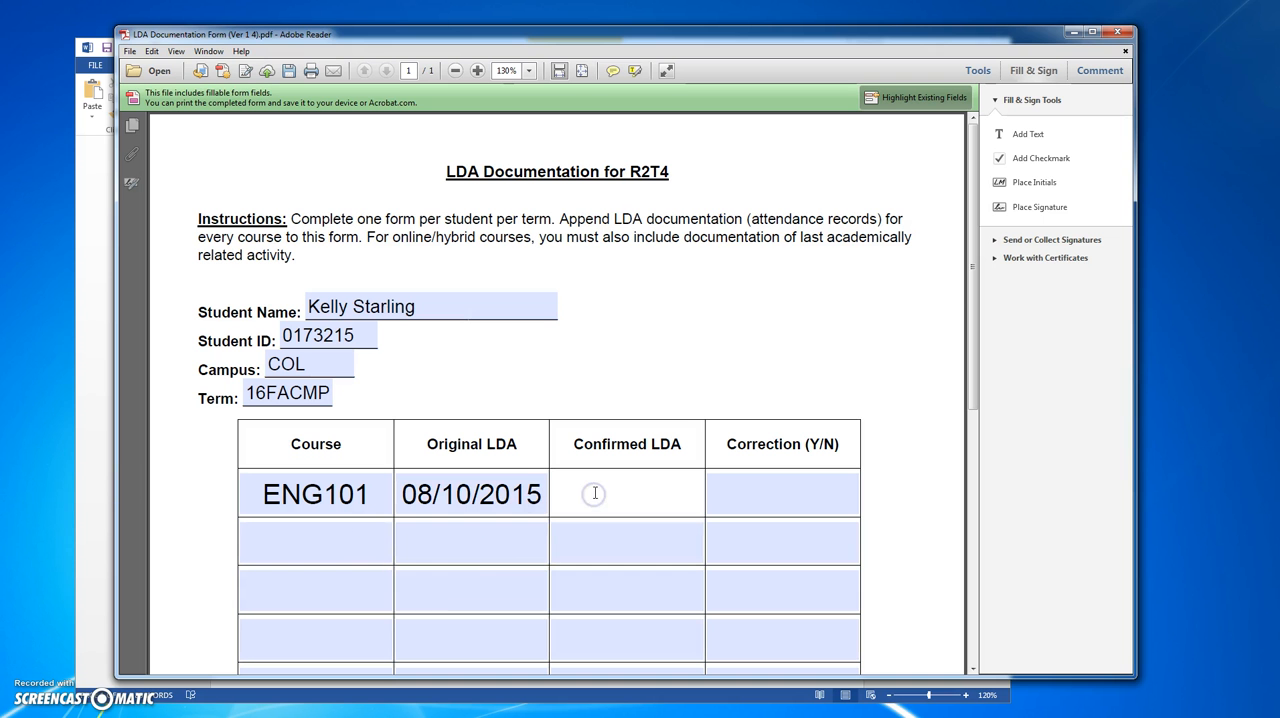
text(08/10/2015)
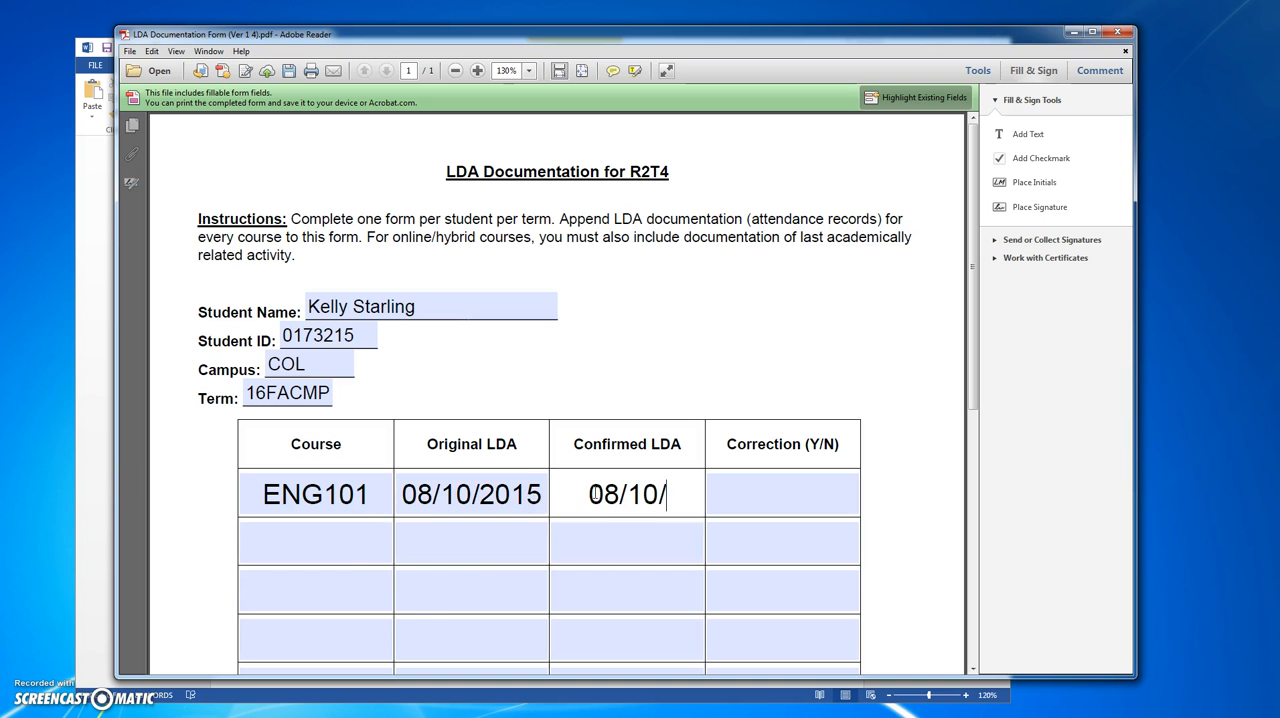
click(800, 490)
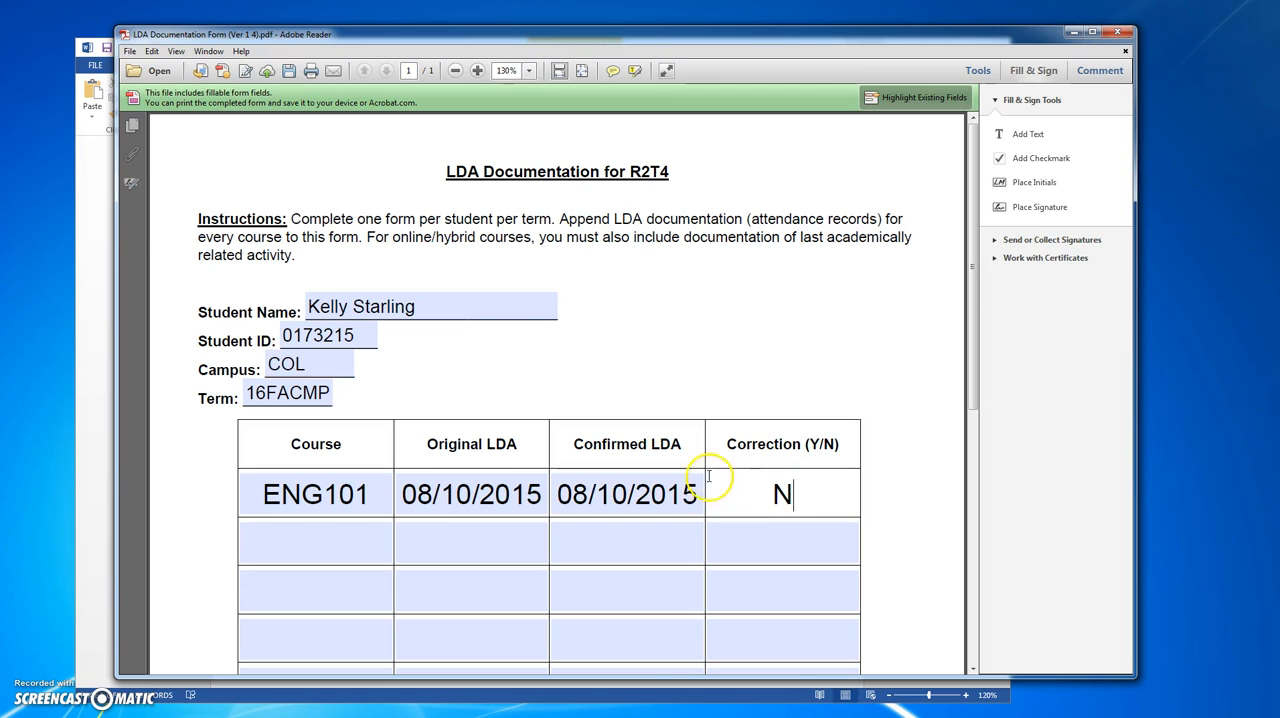
- Fill in the submitter's name and the date 03/09/2016 at the end of the form
scroll(634, 394, down, 3)
scroll(634, 394, down, 3)
click(377, 427)
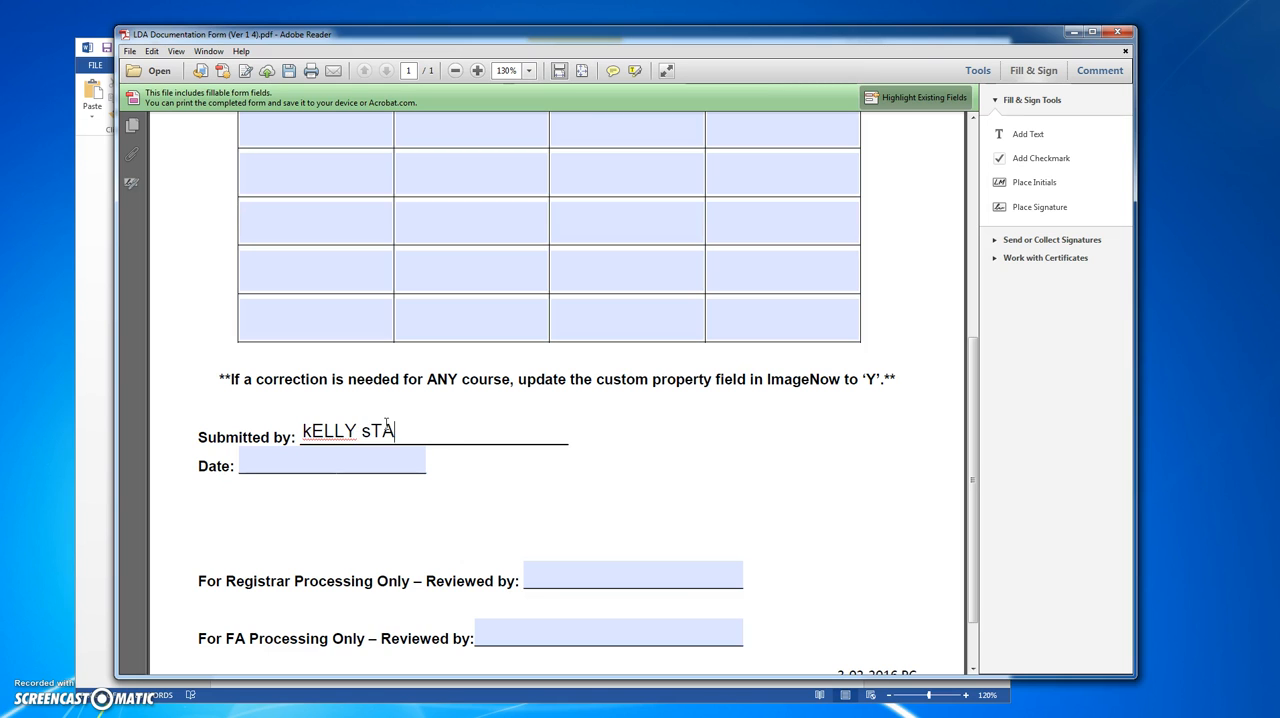
click(376, 459)
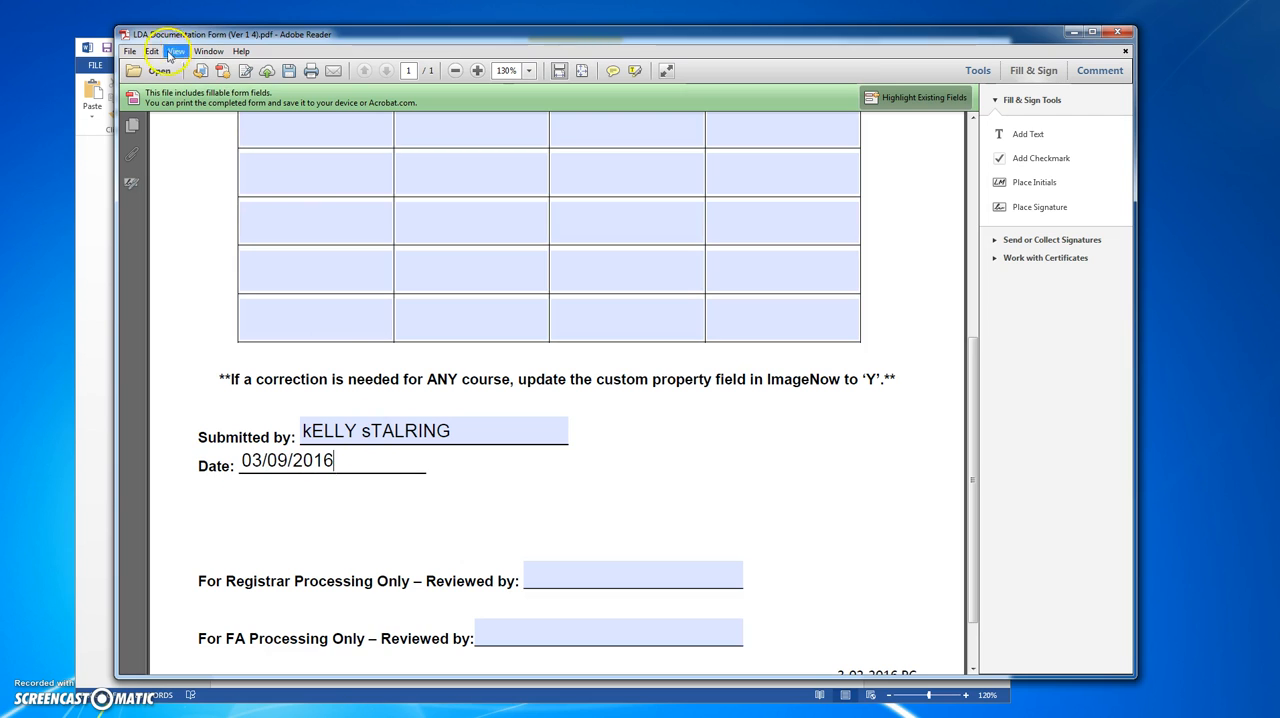
- Save the completed form in the R2T4_Files folder, named with the student's name followed by LDA 16FACMP
click(289, 72)
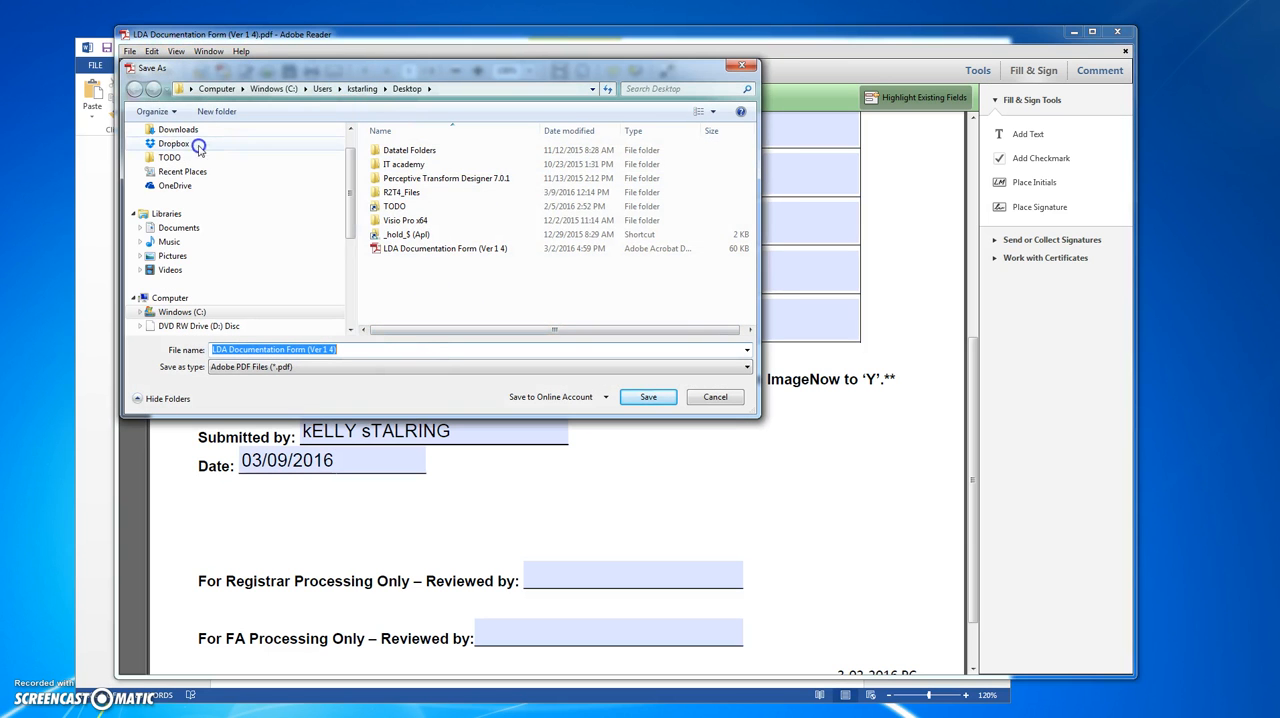
scroll(270, 170, up, 1)
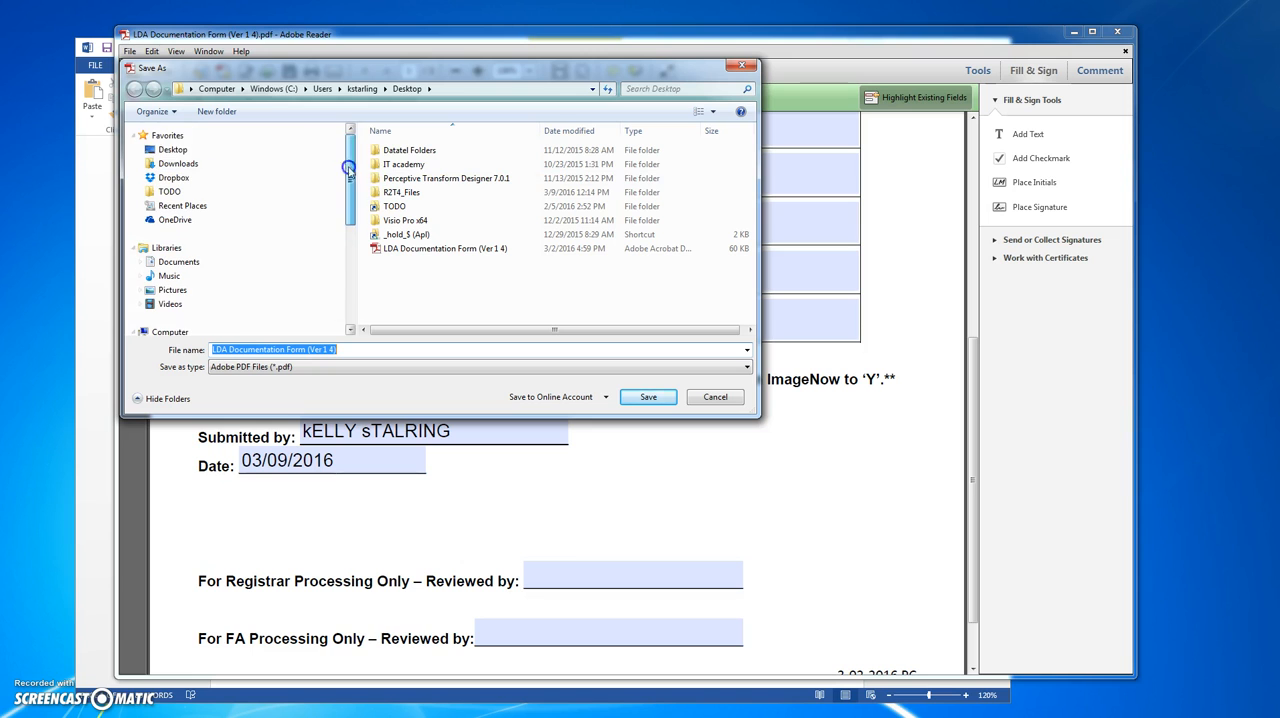
click(237, 152)
scroll(243, 150, down, 1)
click(413, 192)
double_click(413, 192)
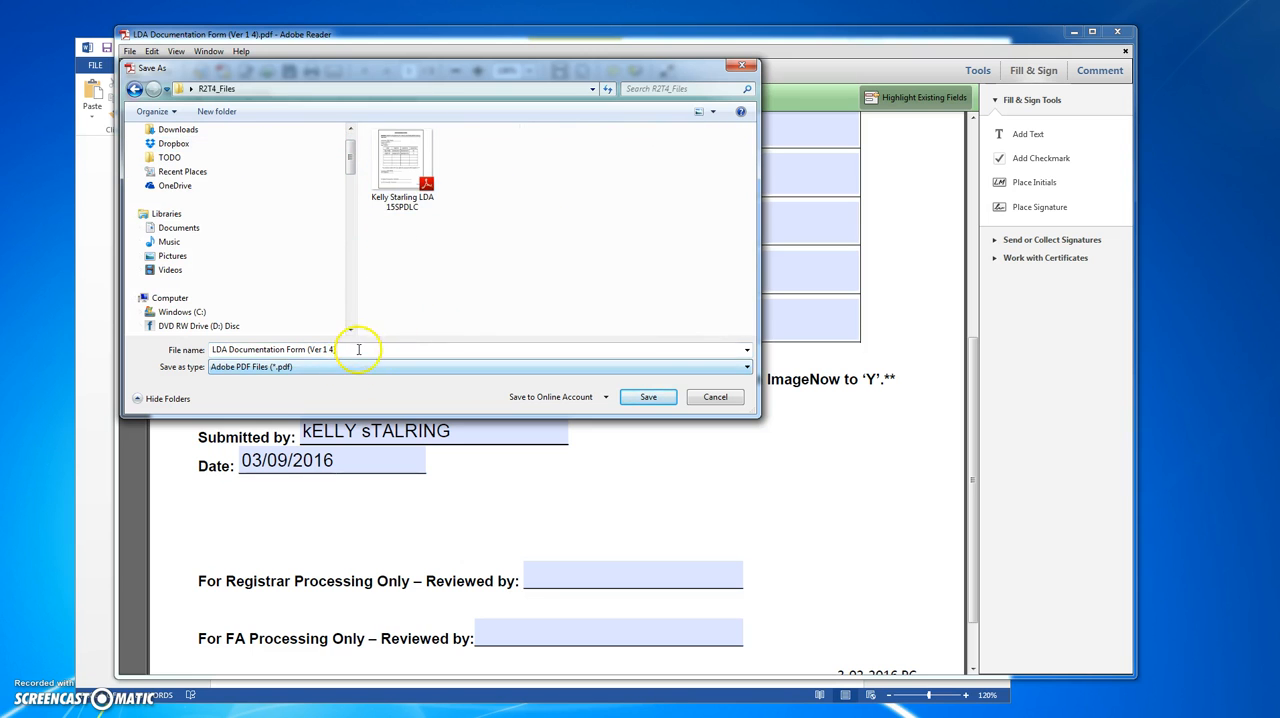
click(403, 210)
click(325, 348)
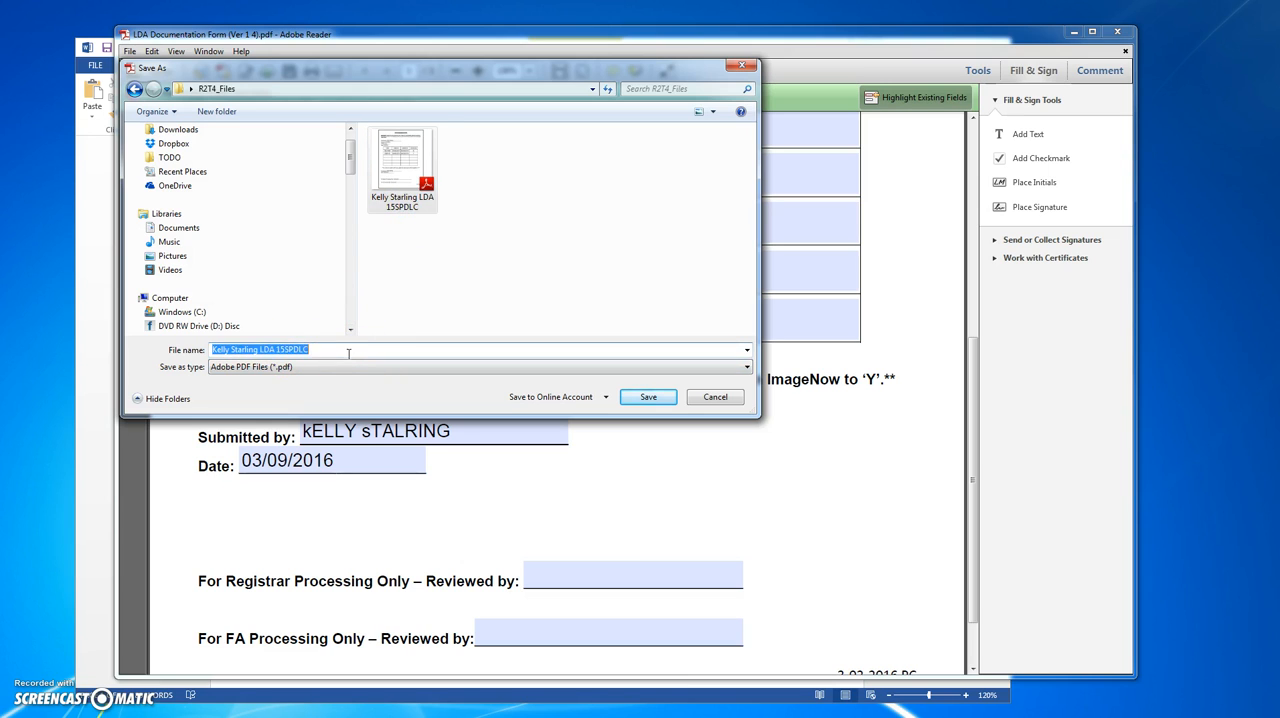
key(BackSpace)
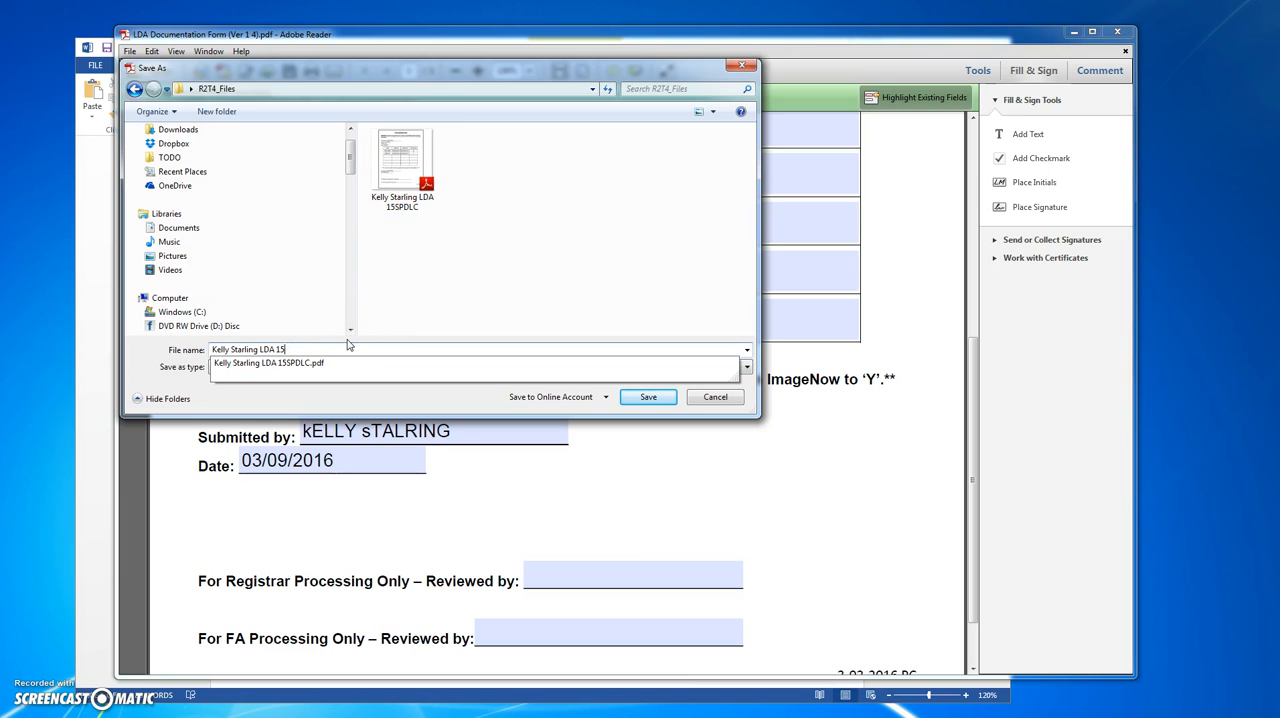
text(16FACMP)
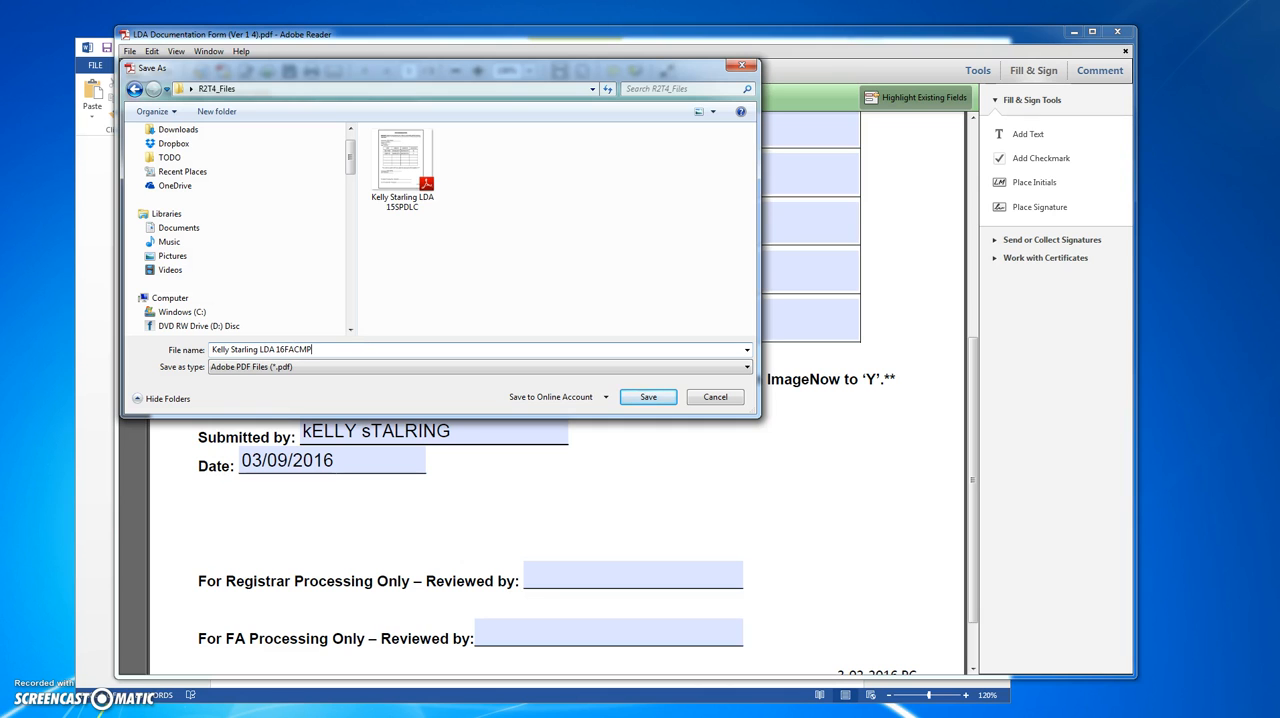
key(Return)
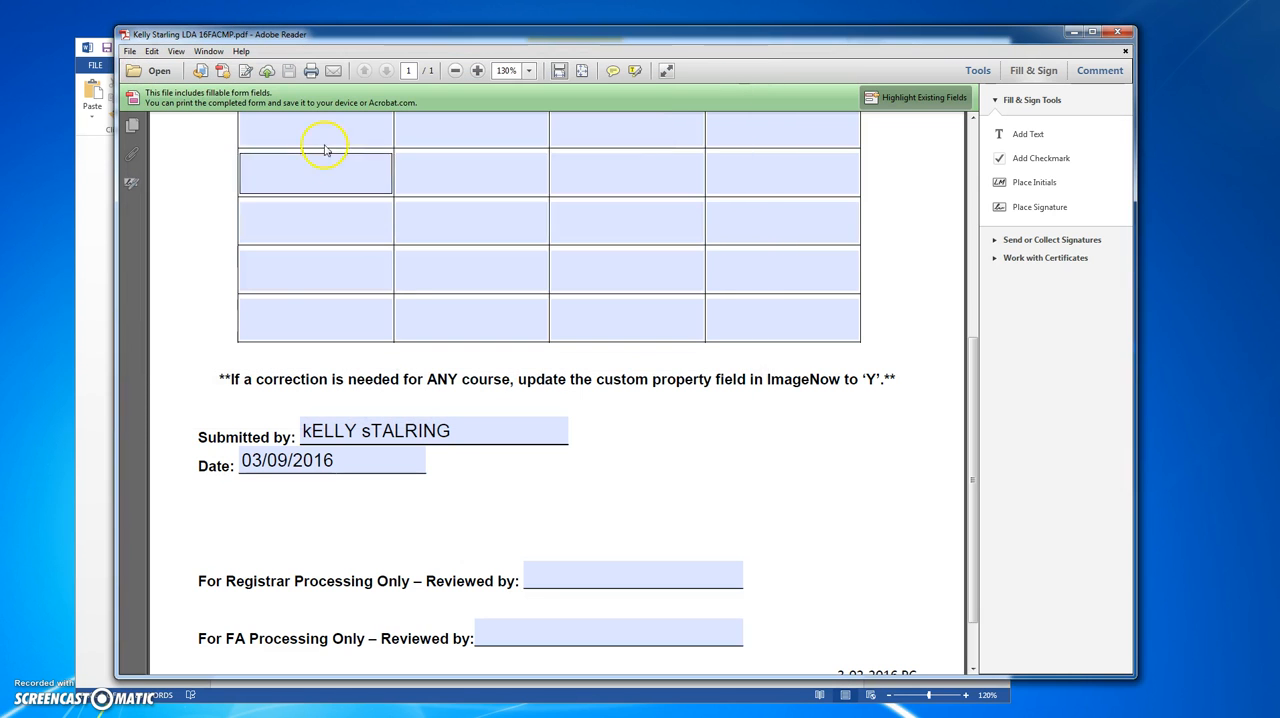
- Print the form to the ImageNow Printer using the R2T4 - IN Printer capture profile, and close the PDF
click(312, 72)
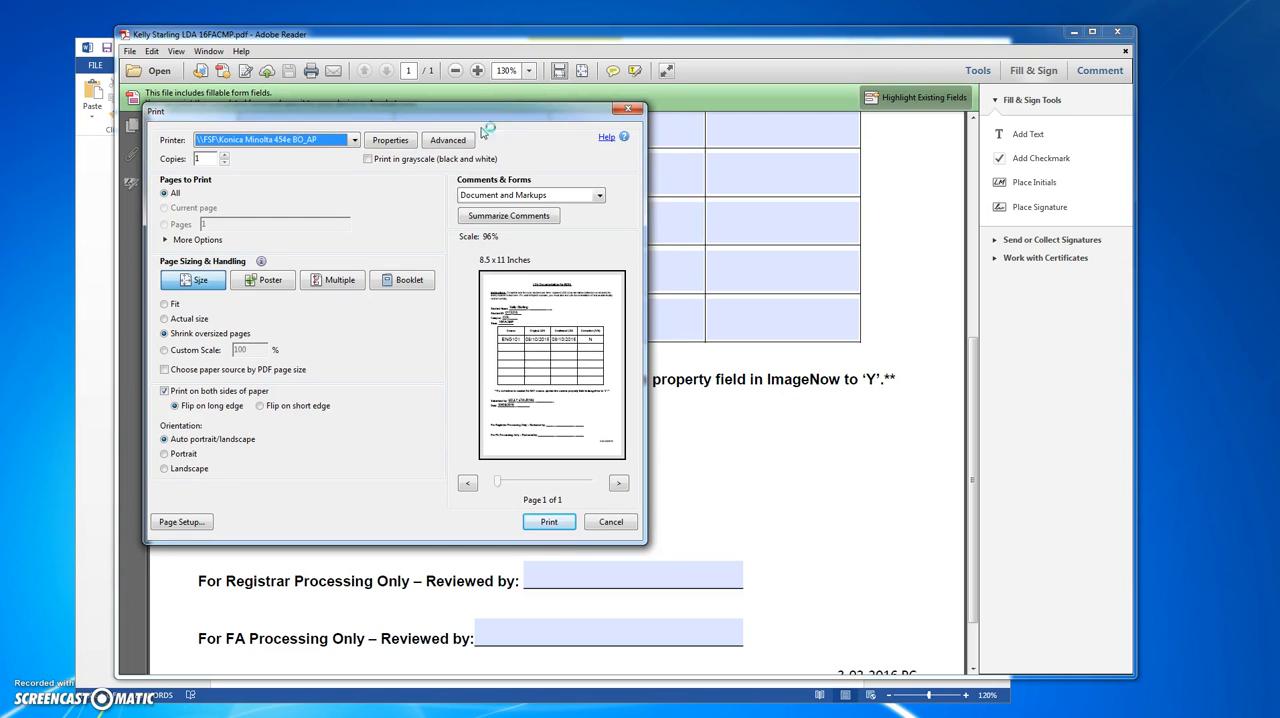
click(352, 140)
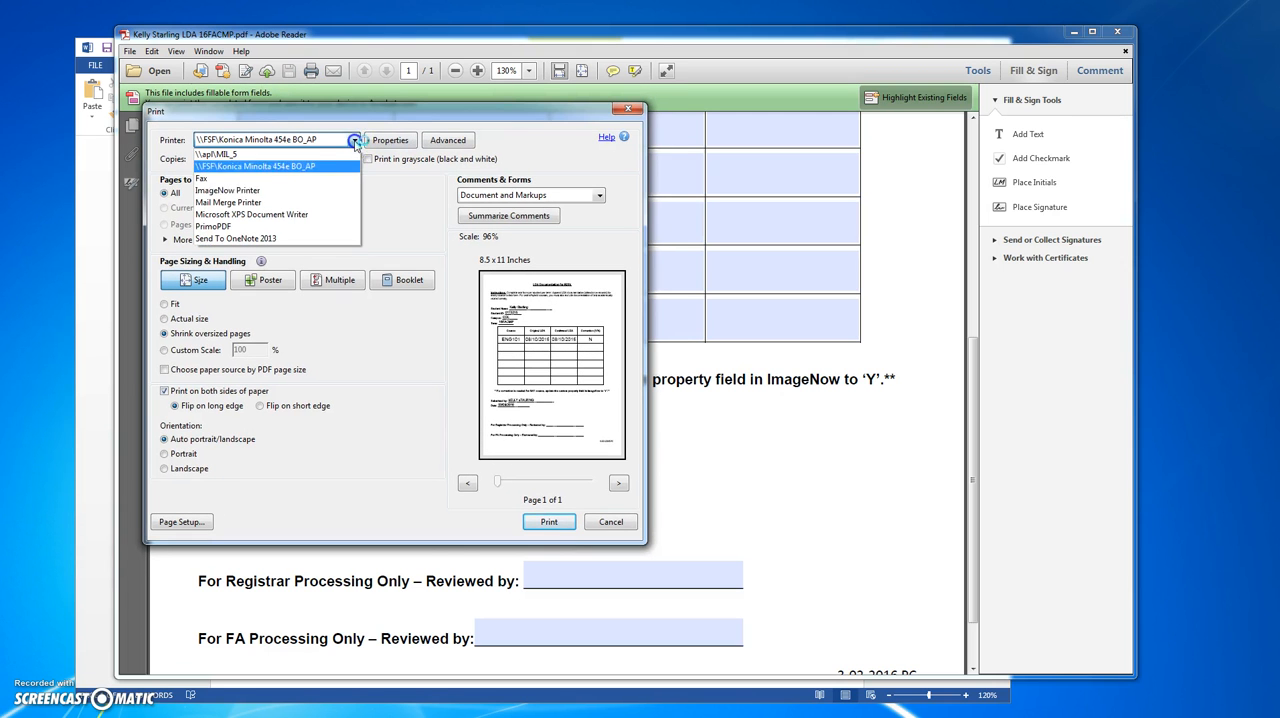
click(298, 192)
click(552, 524)
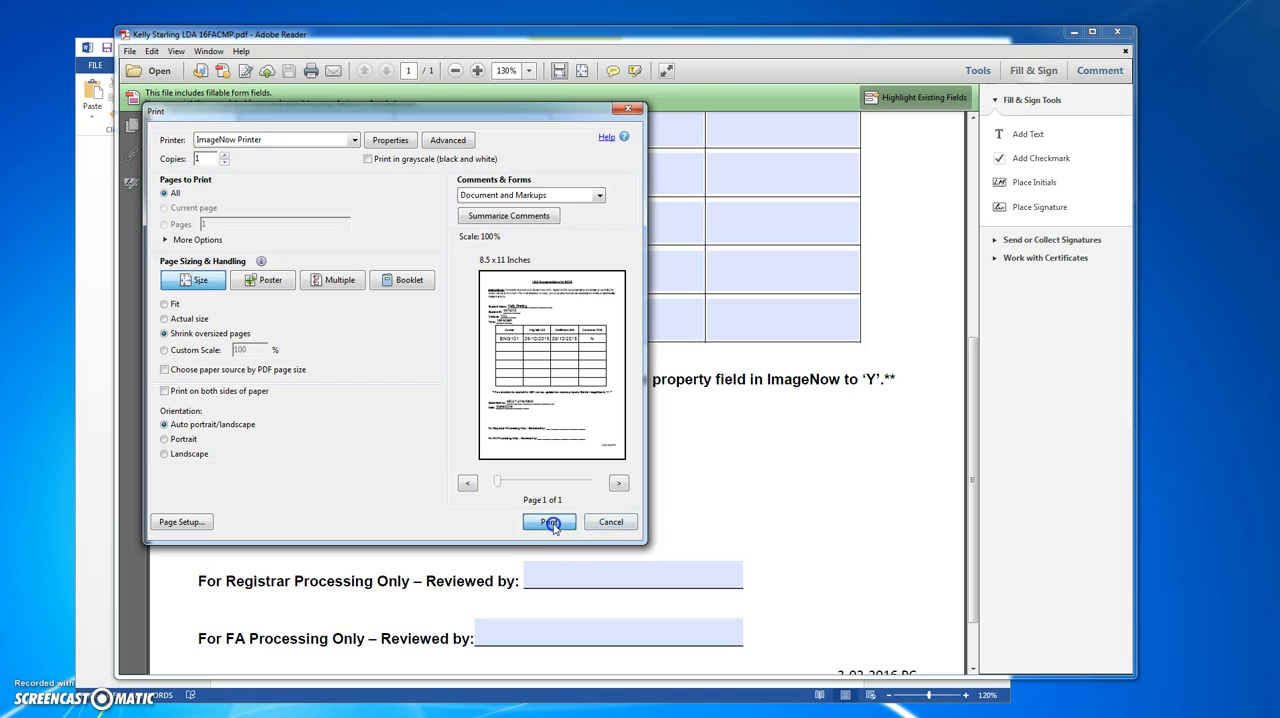
click(663, 155)
click(686, 125)
click(672, 151)
click(639, 164)
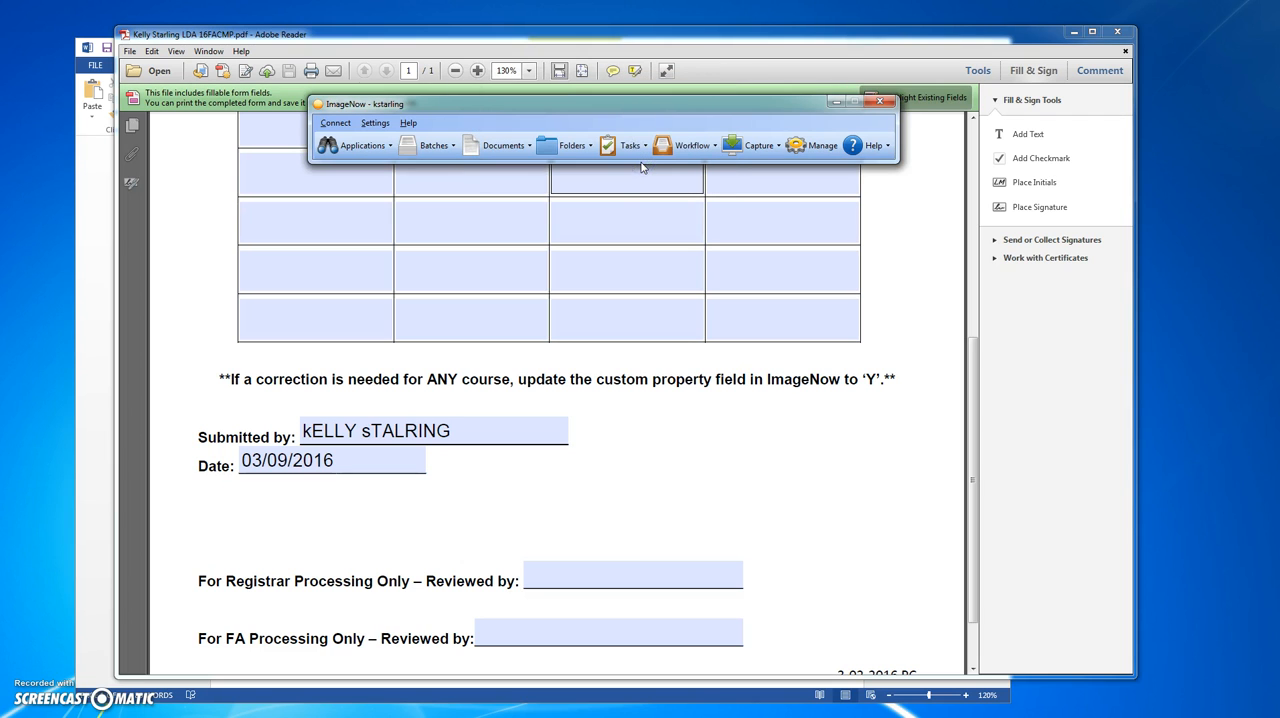
click(716, 312)
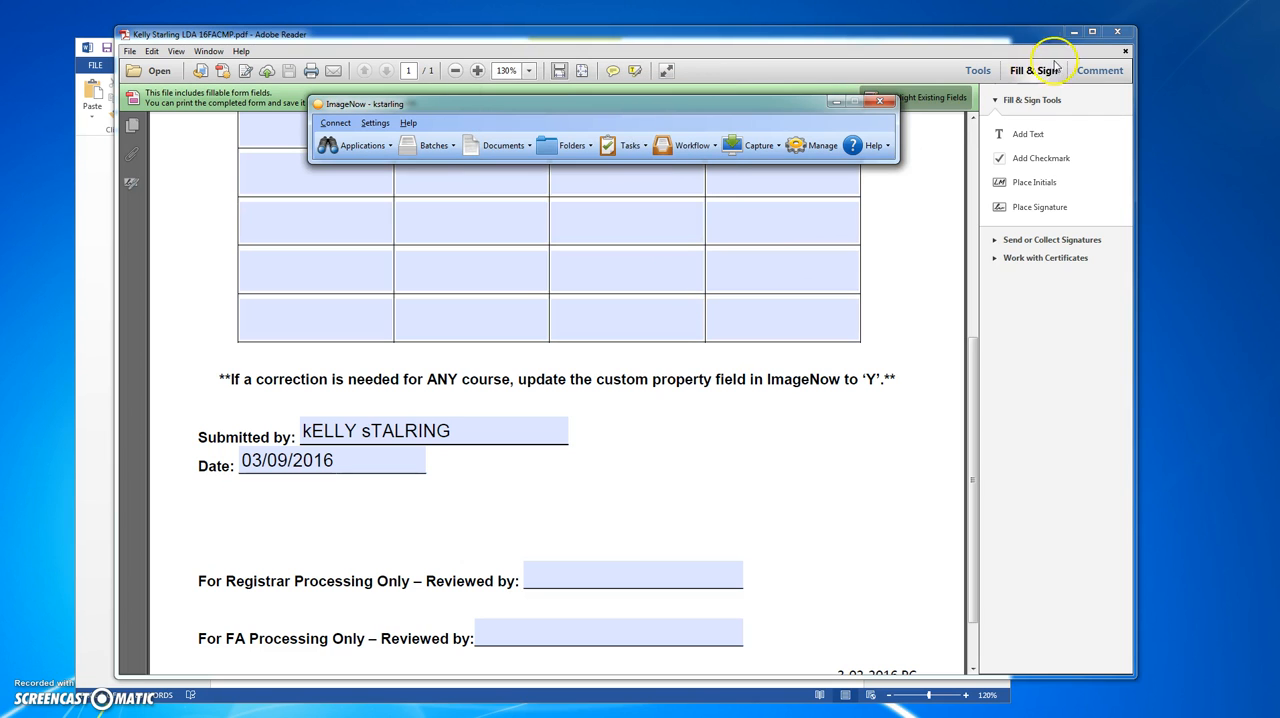
click(1117, 31)
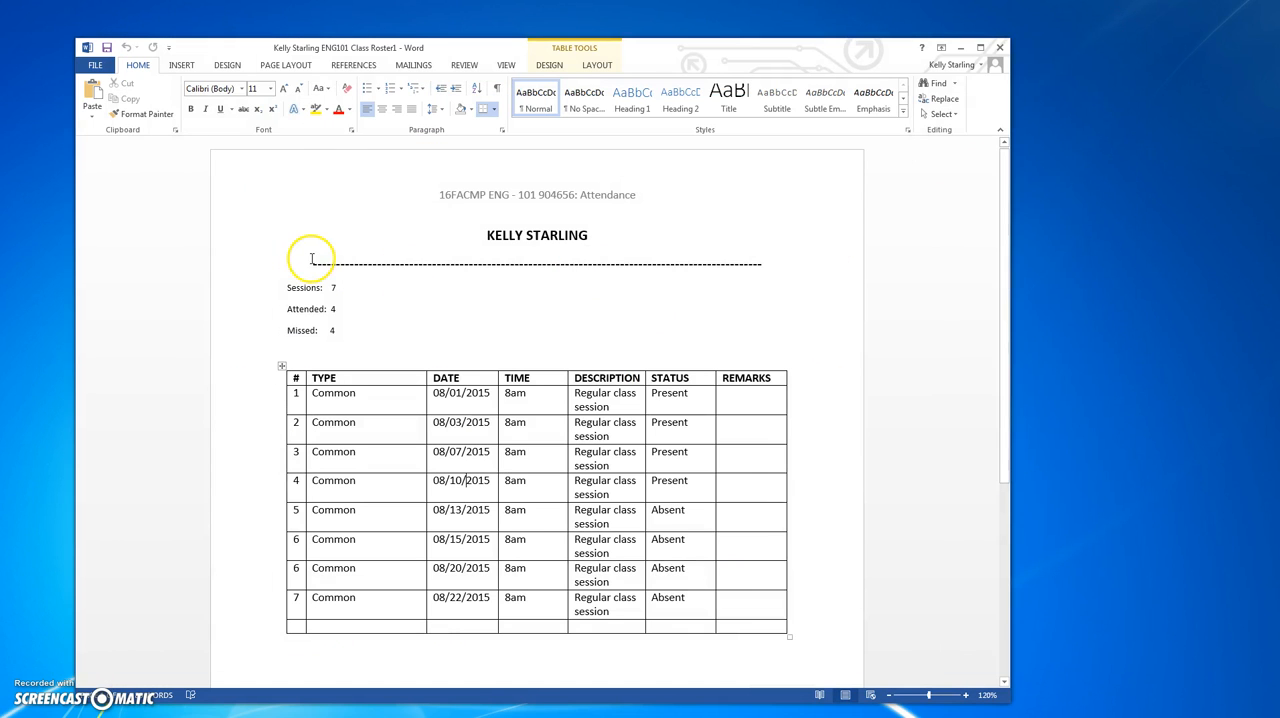
- Print the ENG101 class roster to the ImageNow Printer with the R2T4 - IN Printer capture profile, and close the document
click(109, 67)
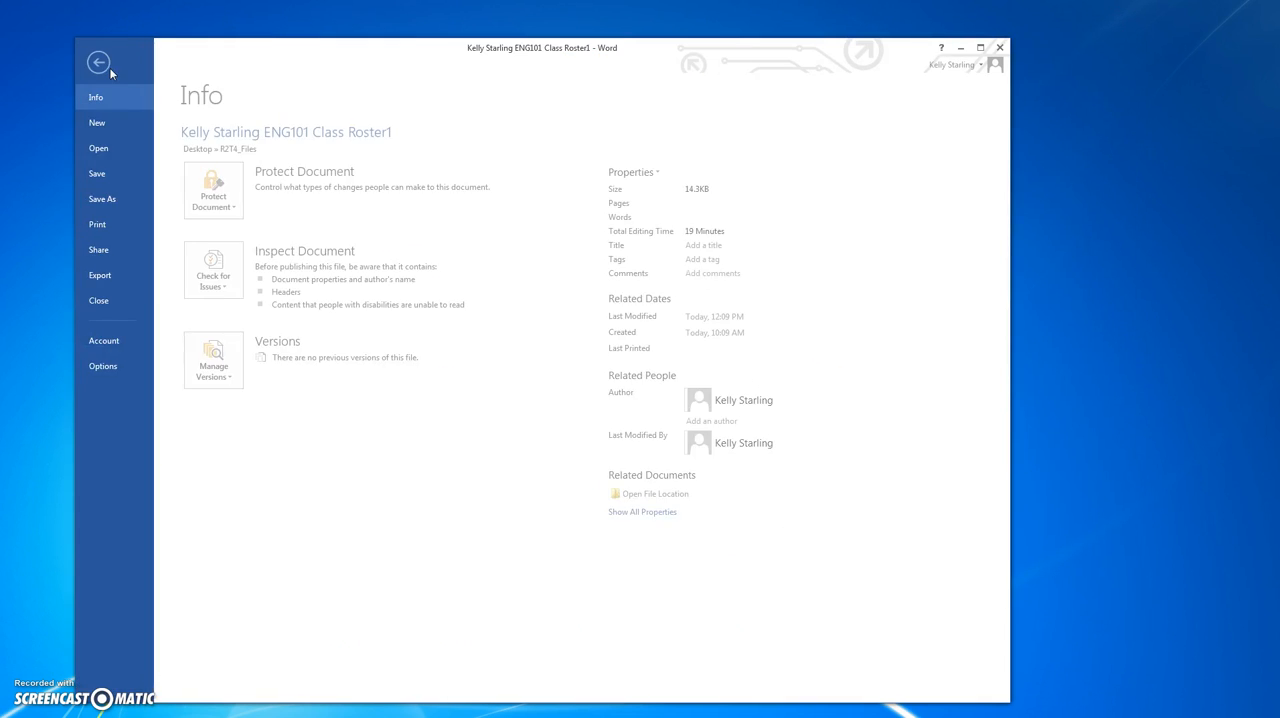
click(117, 225)
click(306, 226)
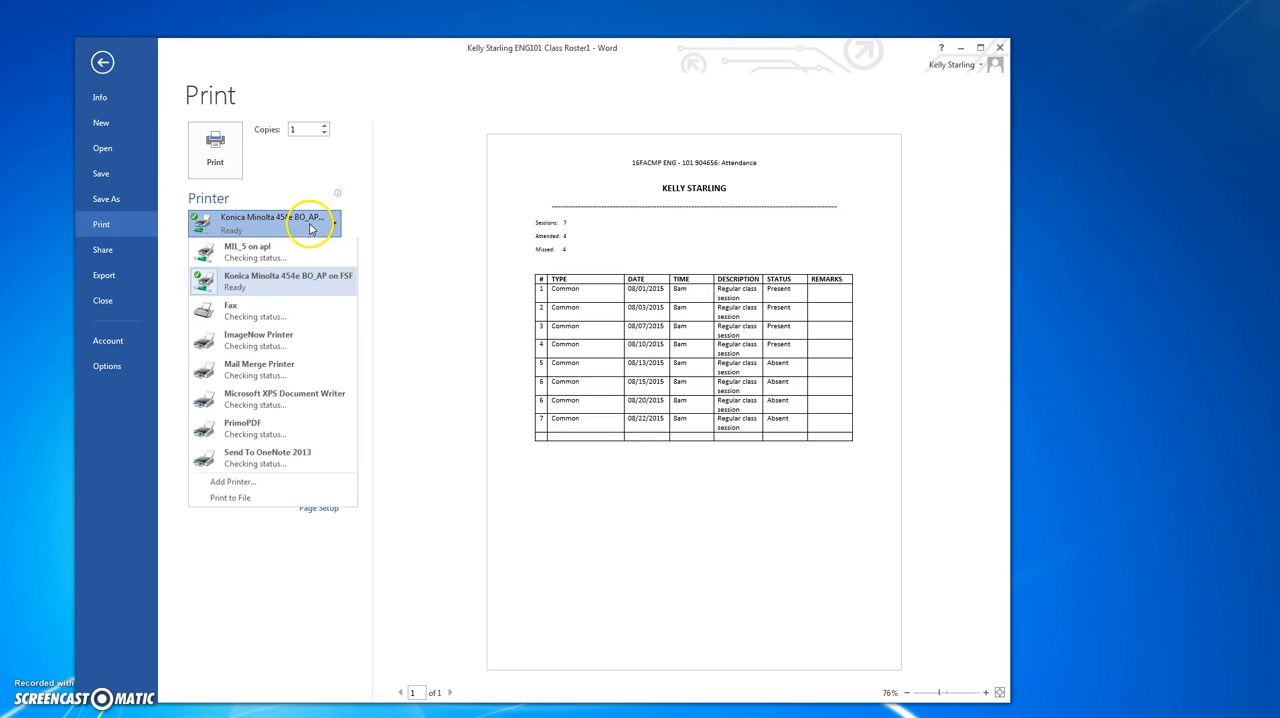
click(240, 346)
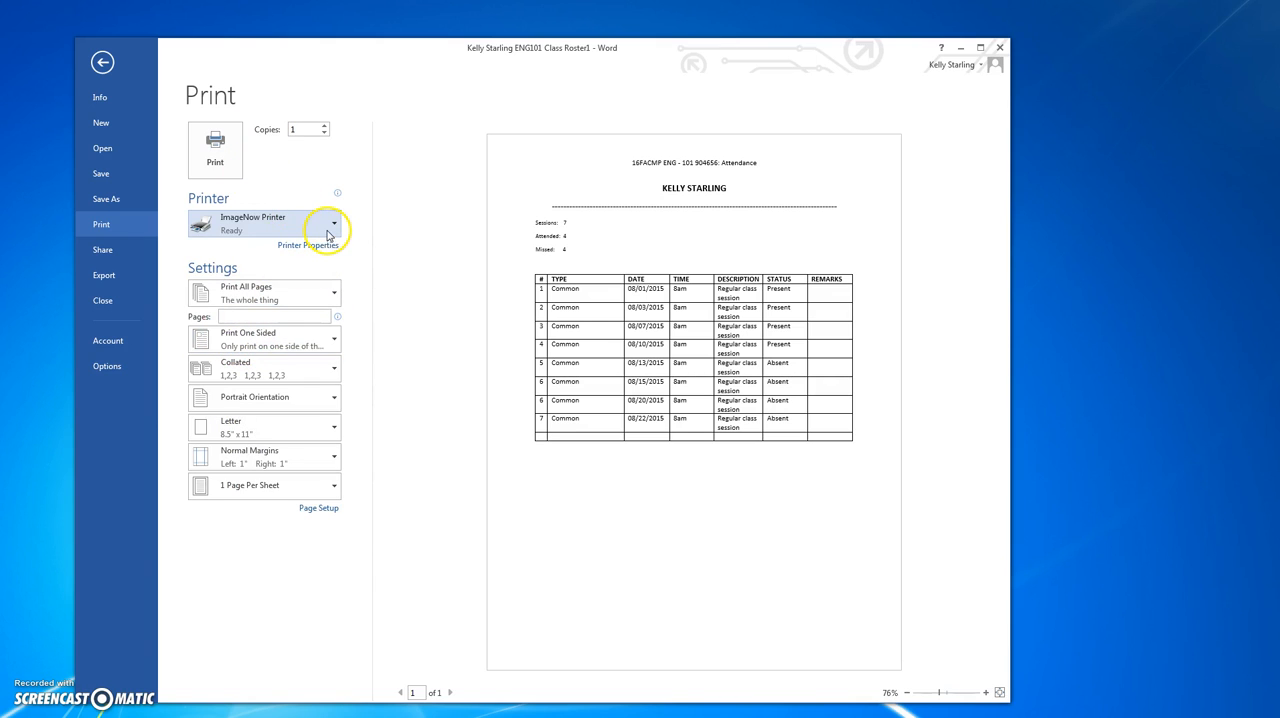
click(231, 168)
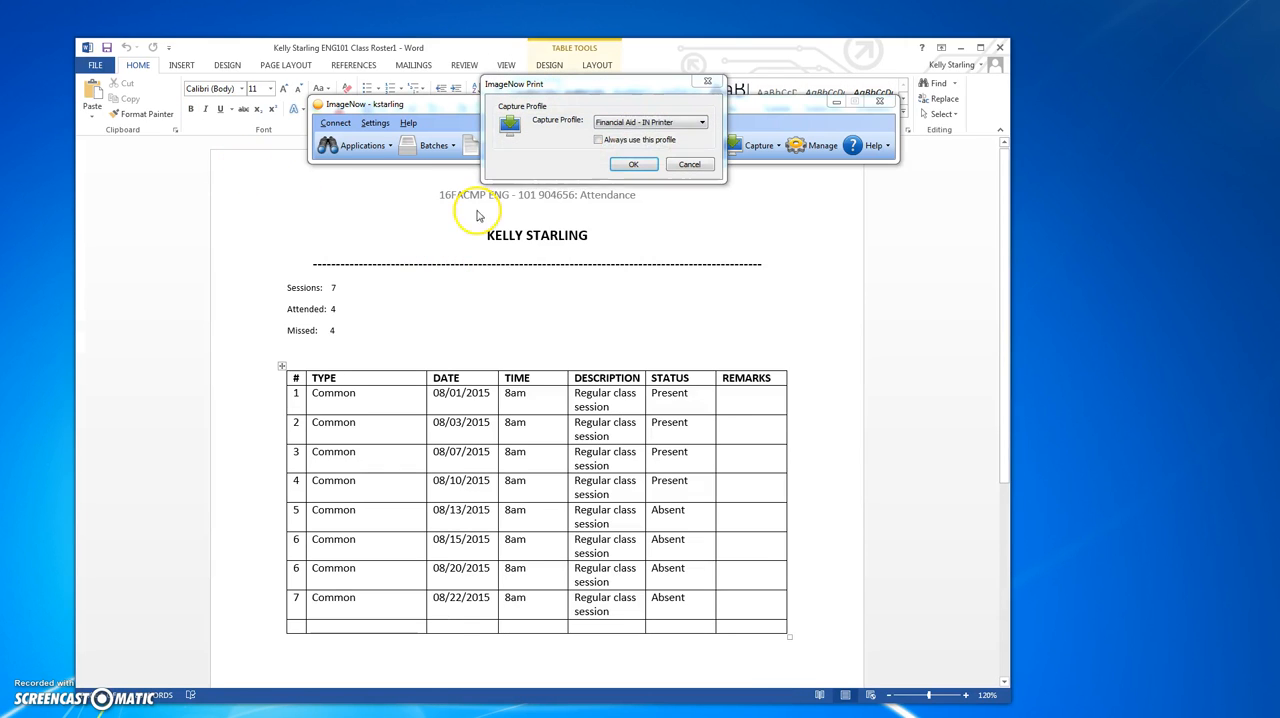
click(678, 120)
click(659, 157)
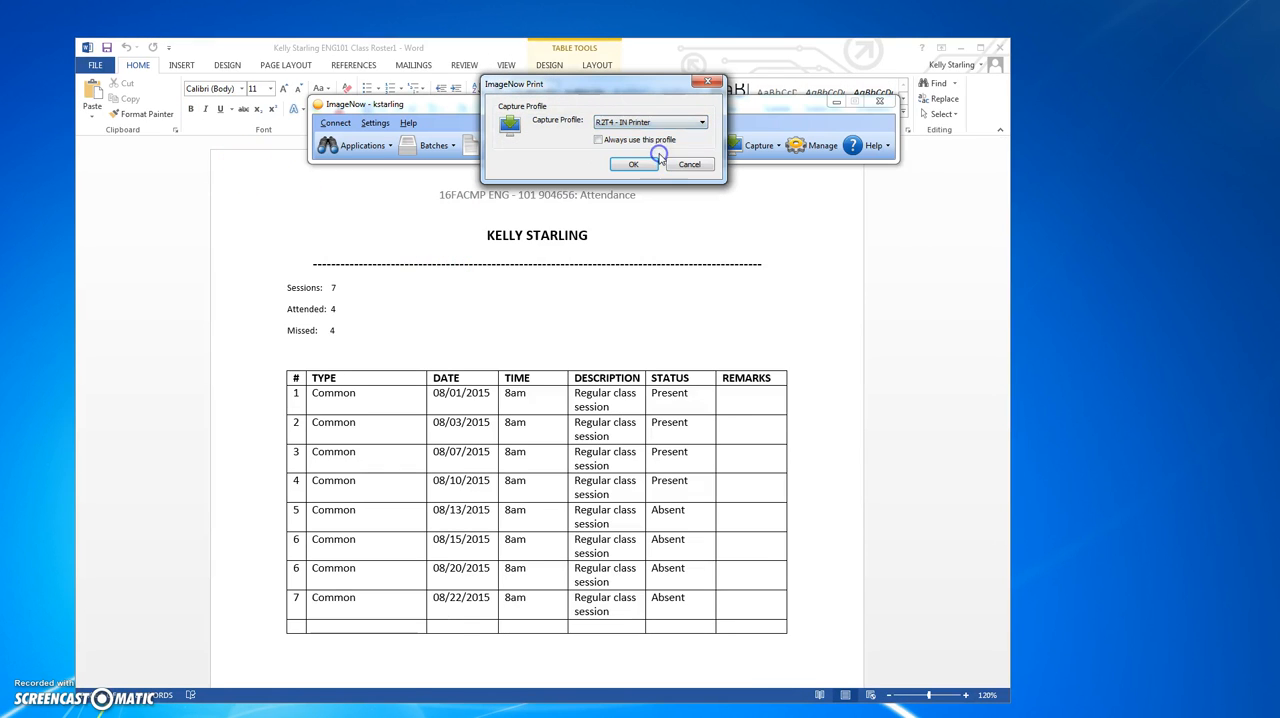
click(636, 165)
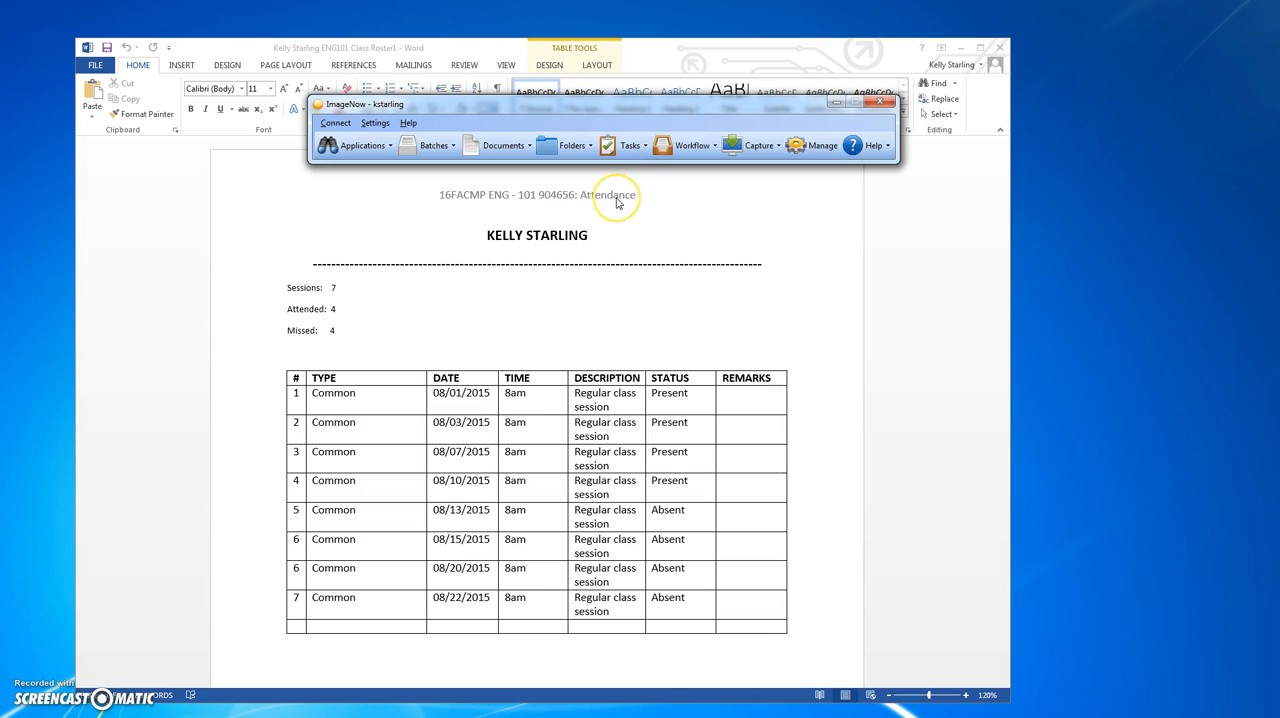
click(1000, 48)
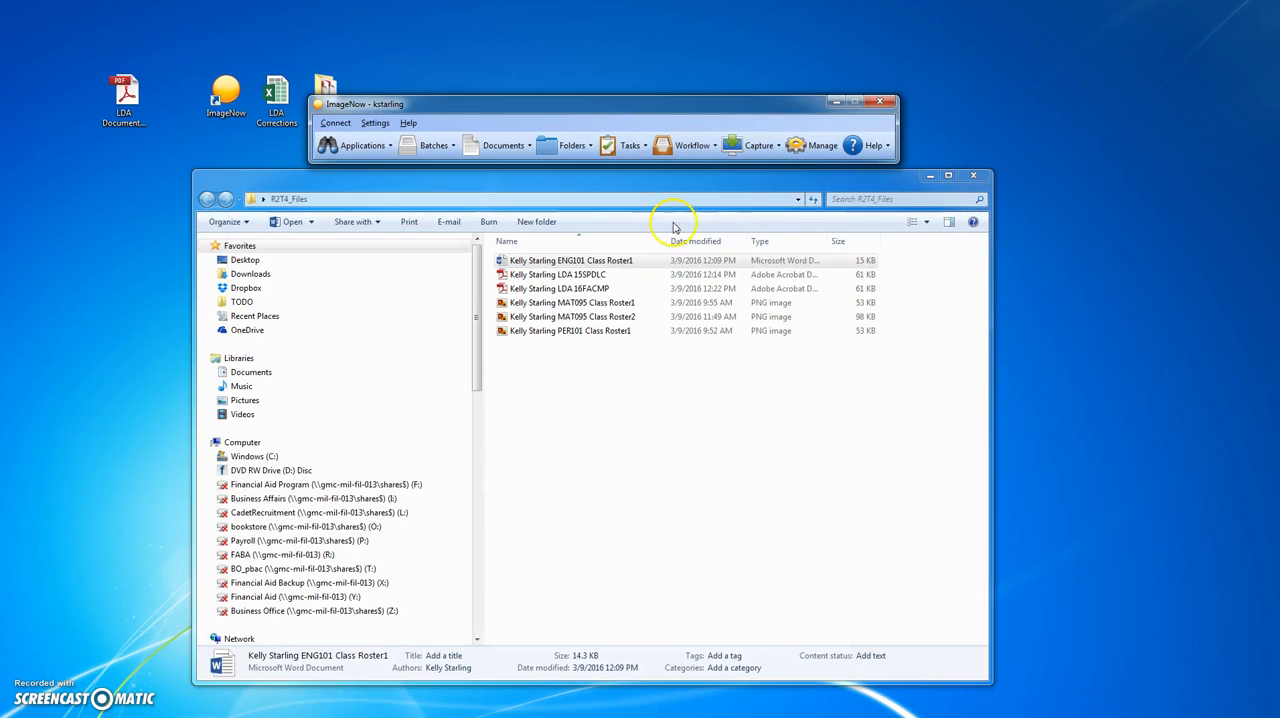
- Close the R2T4_Files folder, open the LDA Documentation Scan workflow queue in ImageNow and refresh its list
click(974, 176)
click(685, 146)
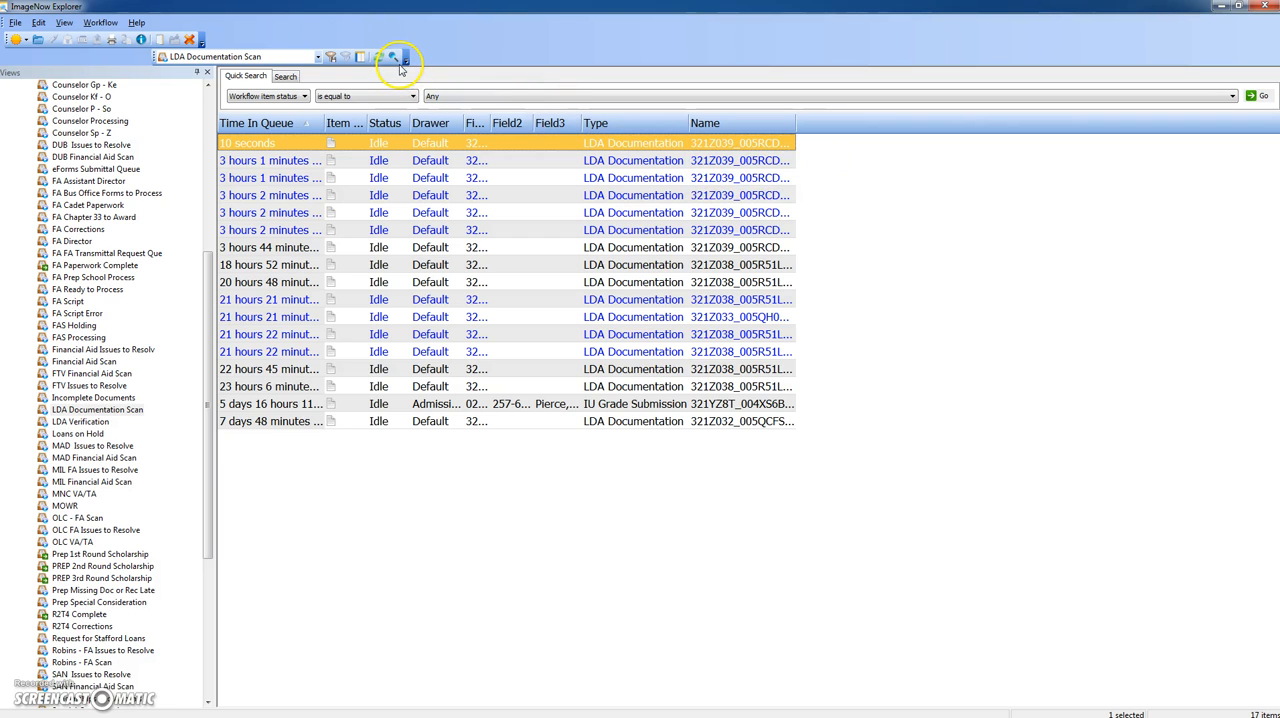
click(378, 59)
click(378, 57)
click(379, 62)
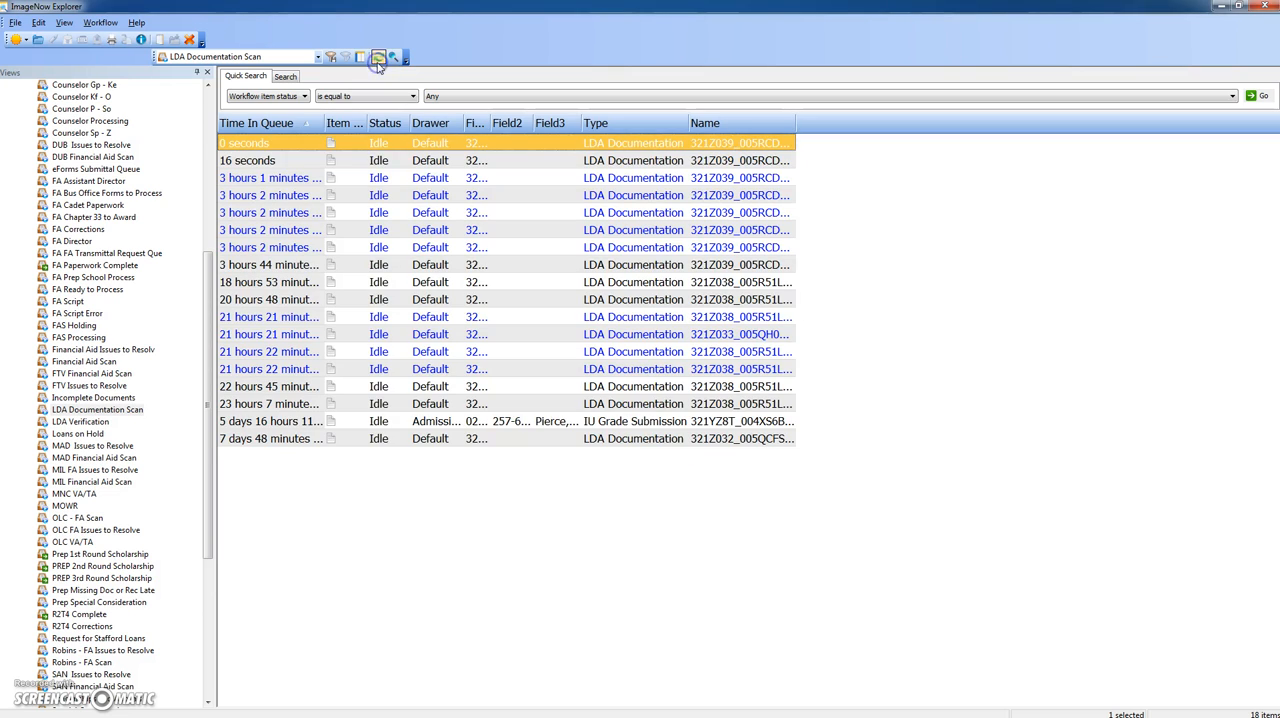
- Open the newly captured 16FACMP LDA form, the older of the two newest items in the queue
click(427, 162)
click(436, 143)
click(431, 158)
click(437, 145)
double_click(440, 160)
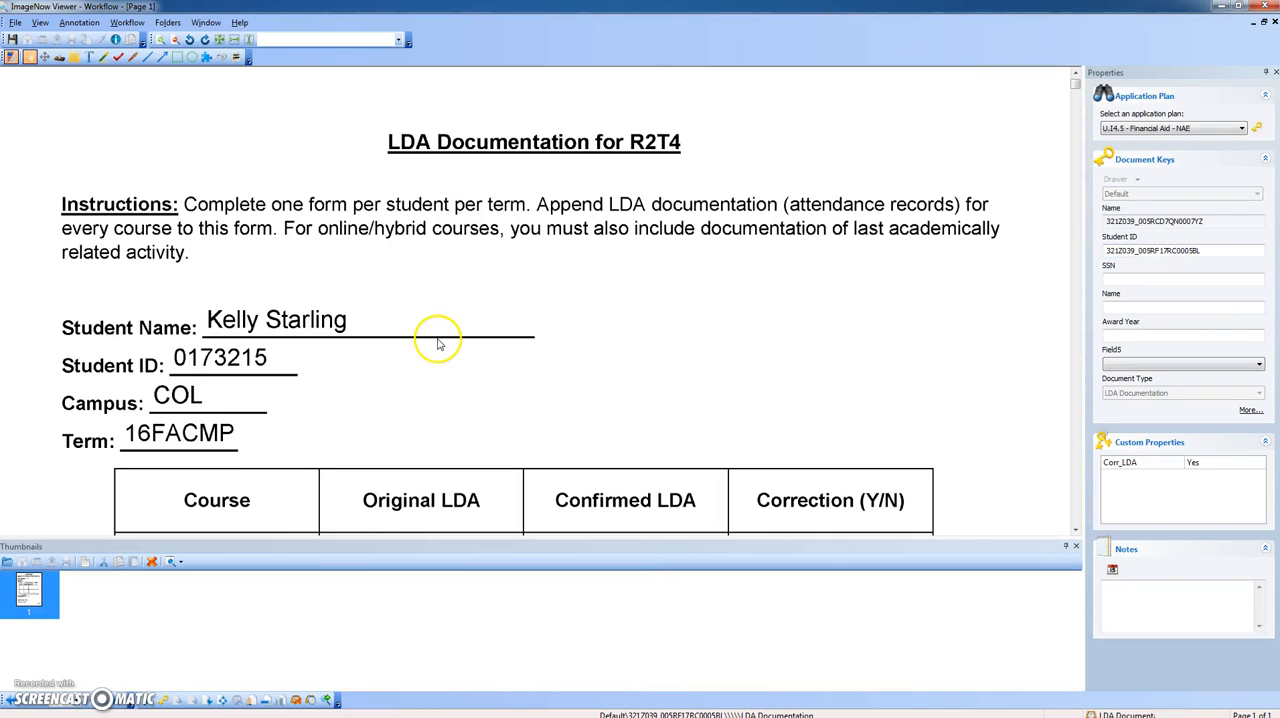
- Fill the LDA form's document keys from the student's record using the application plan, with Award Year 16FA and Field5 COL
scroll(438, 340, down, 1)
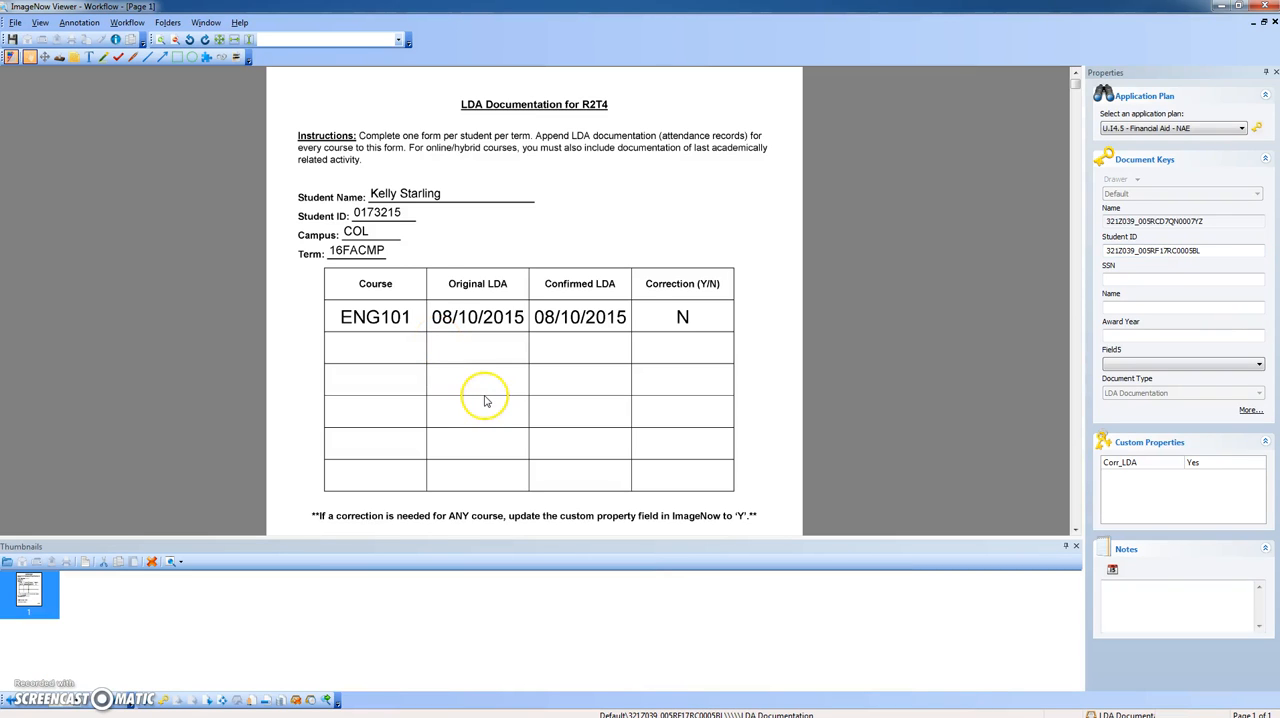
scroll(485, 400, down, 1)
scroll(485, 400, up, 1)
drag(2, 228, 0, 180)
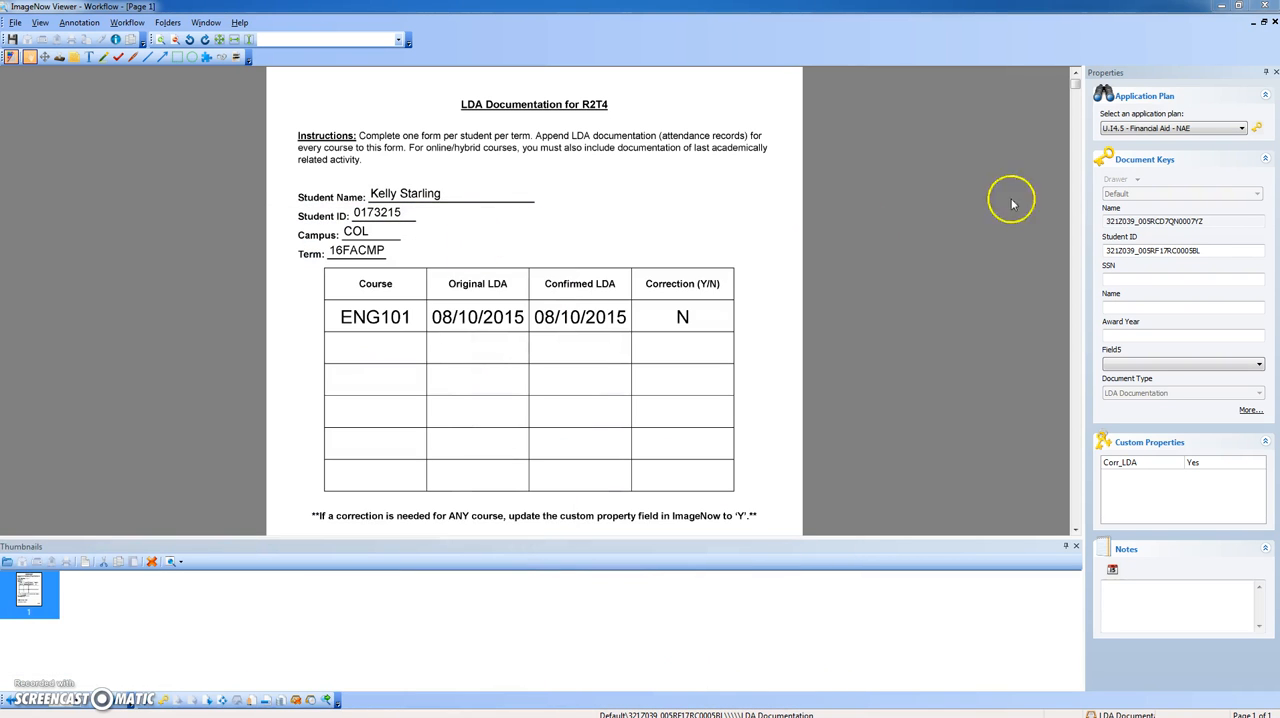
click(1247, 130)
click(1256, 130)
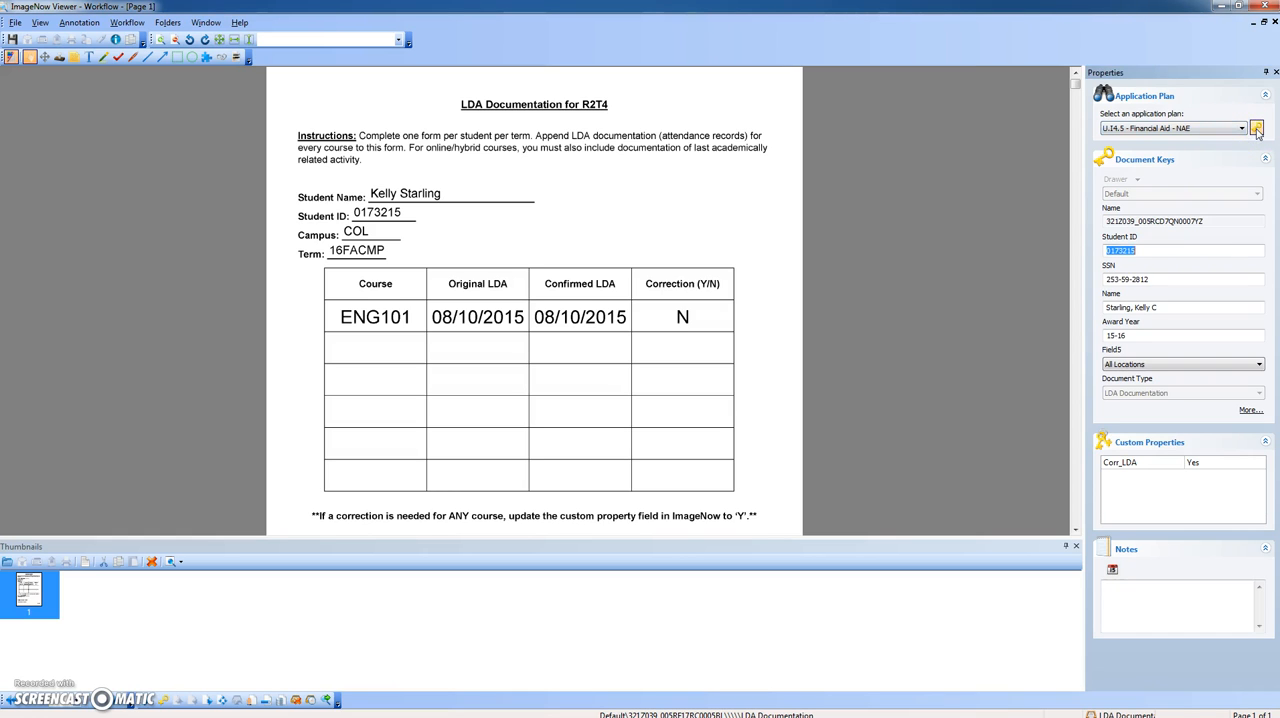
click(1195, 335)
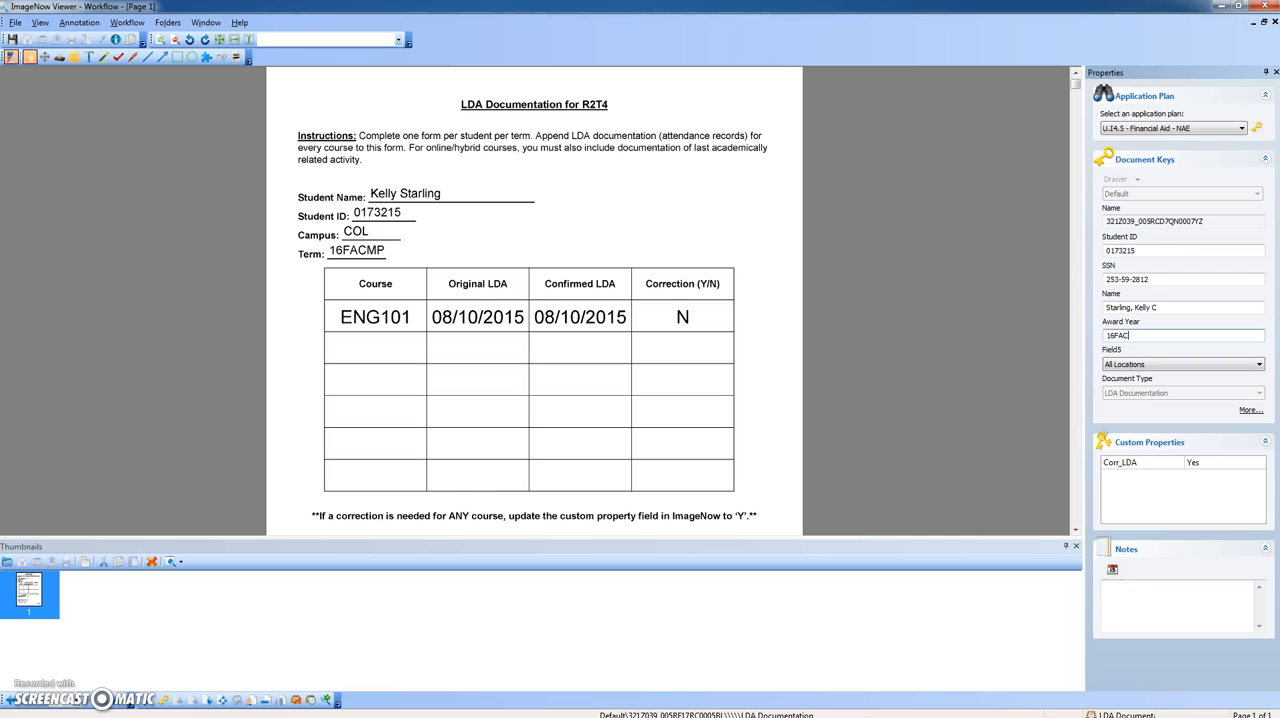
click(1160, 363)
key(c)
click(1006, 364)
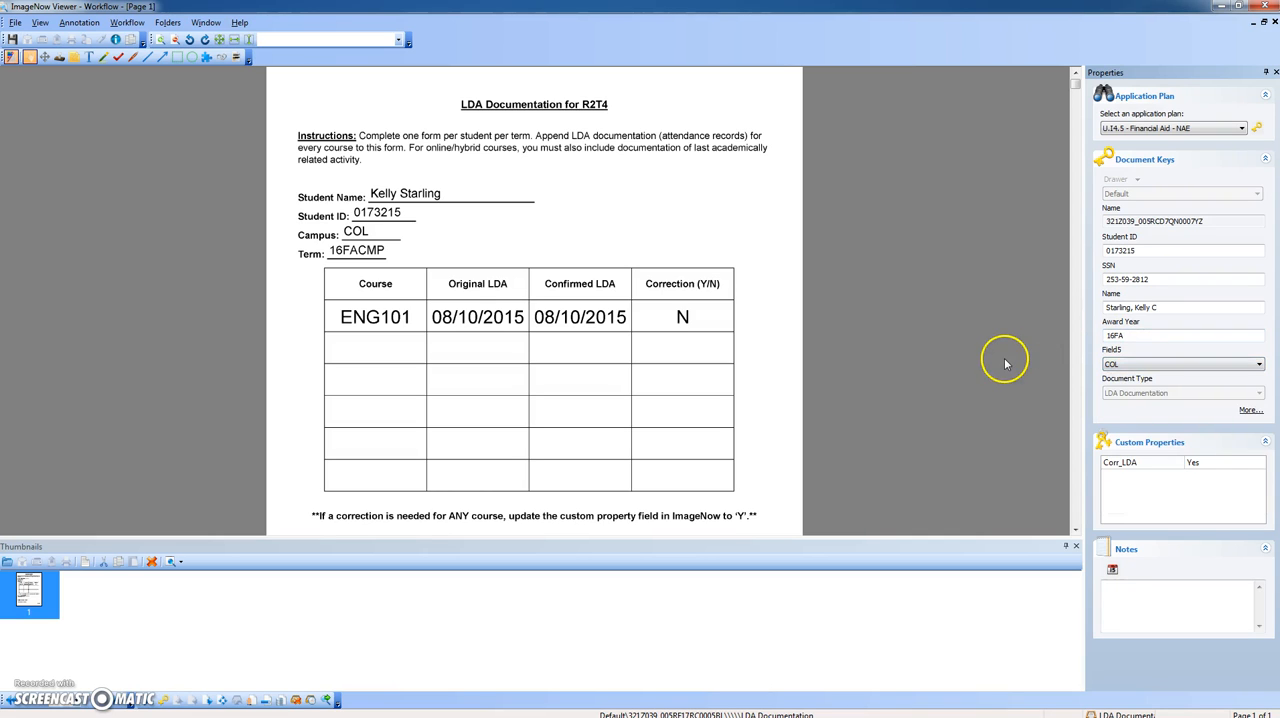
- Set the form's Corr_LDA custom property to No, save the document and close the viewer
click(1120, 466)
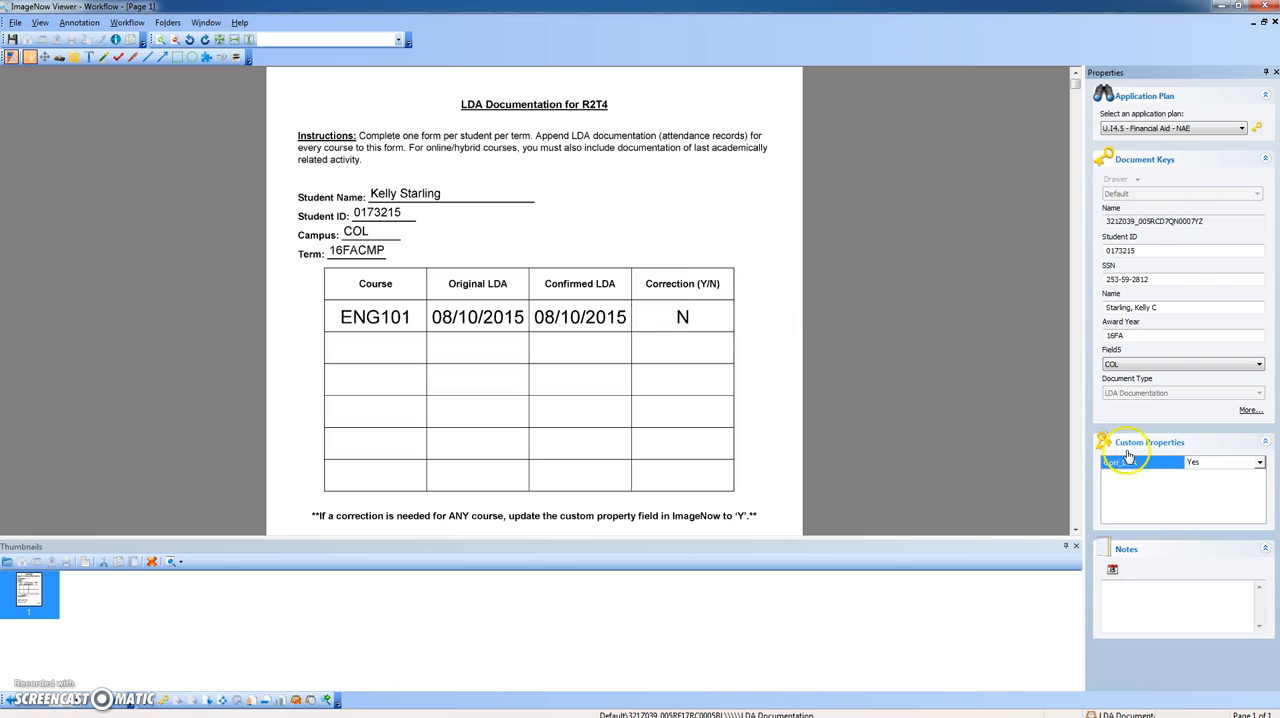
click(1259, 462)
click(1193, 500)
click(10, 40)
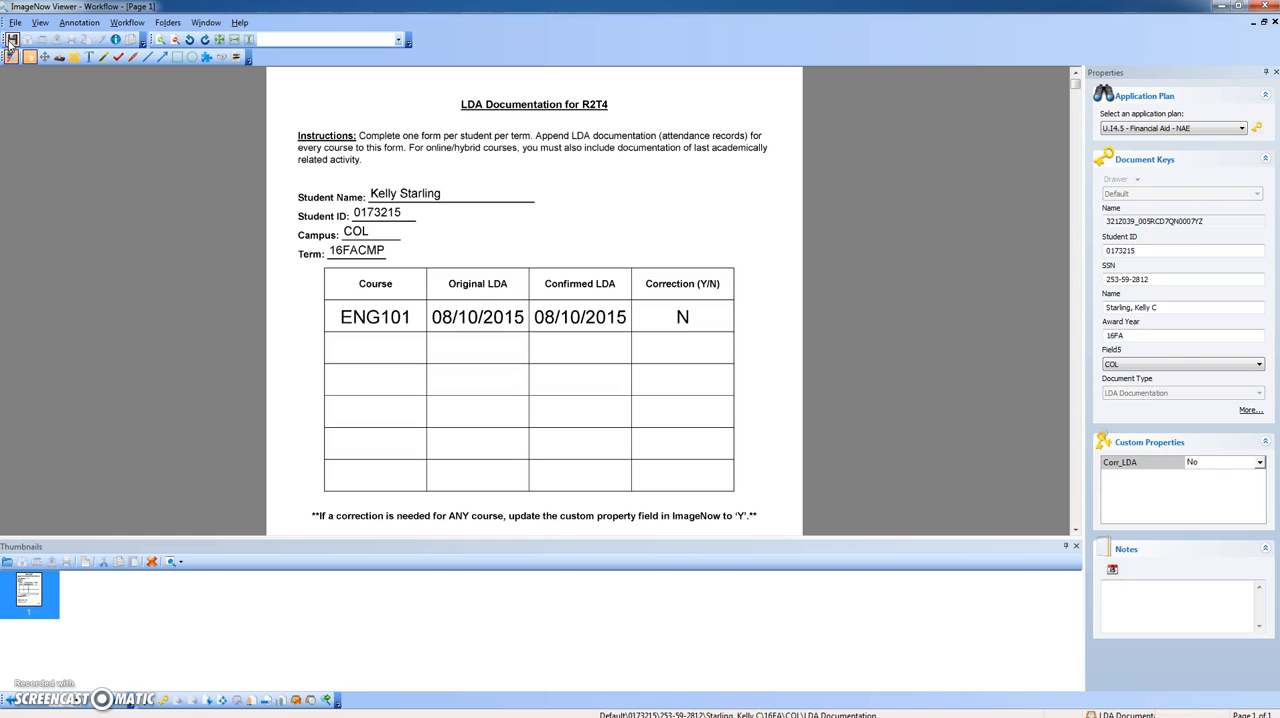
click(1265, 6)
- Open the newest queue item, the ENG101 roster, and fill its document keys from the student's record with Award Year 16FA and Field5 COL
click(428, 143)
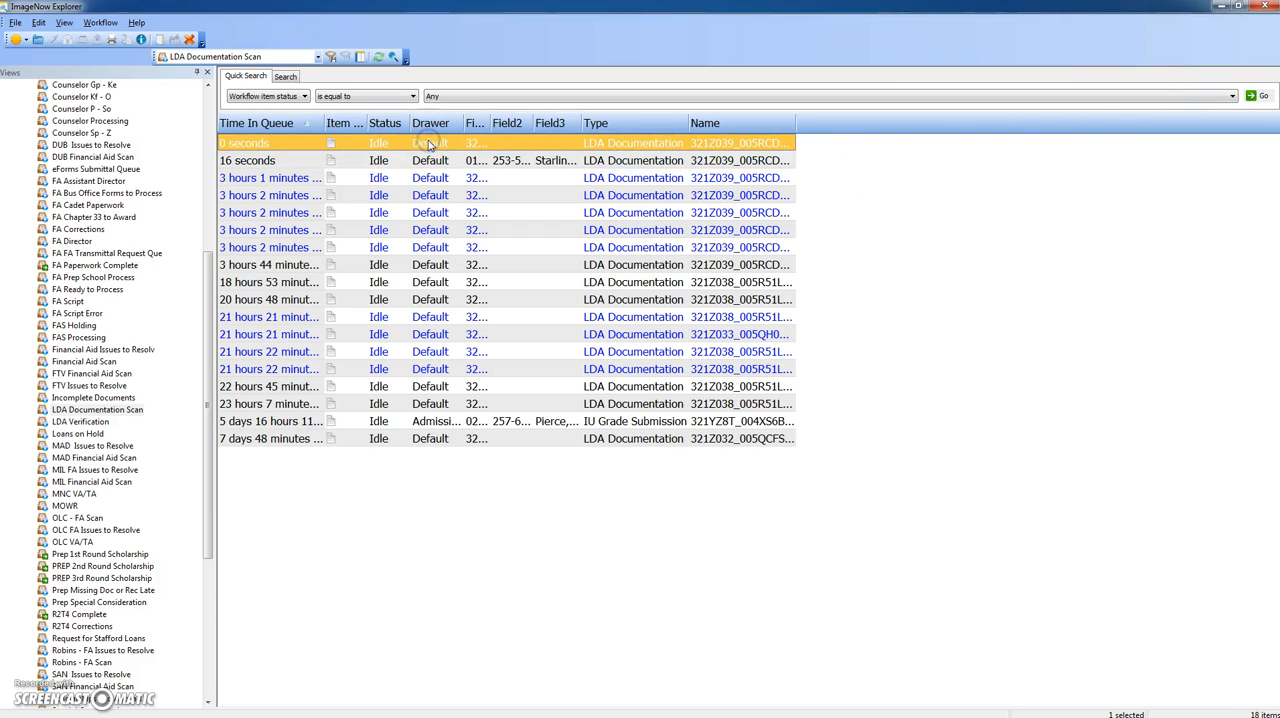
double_click(428, 143)
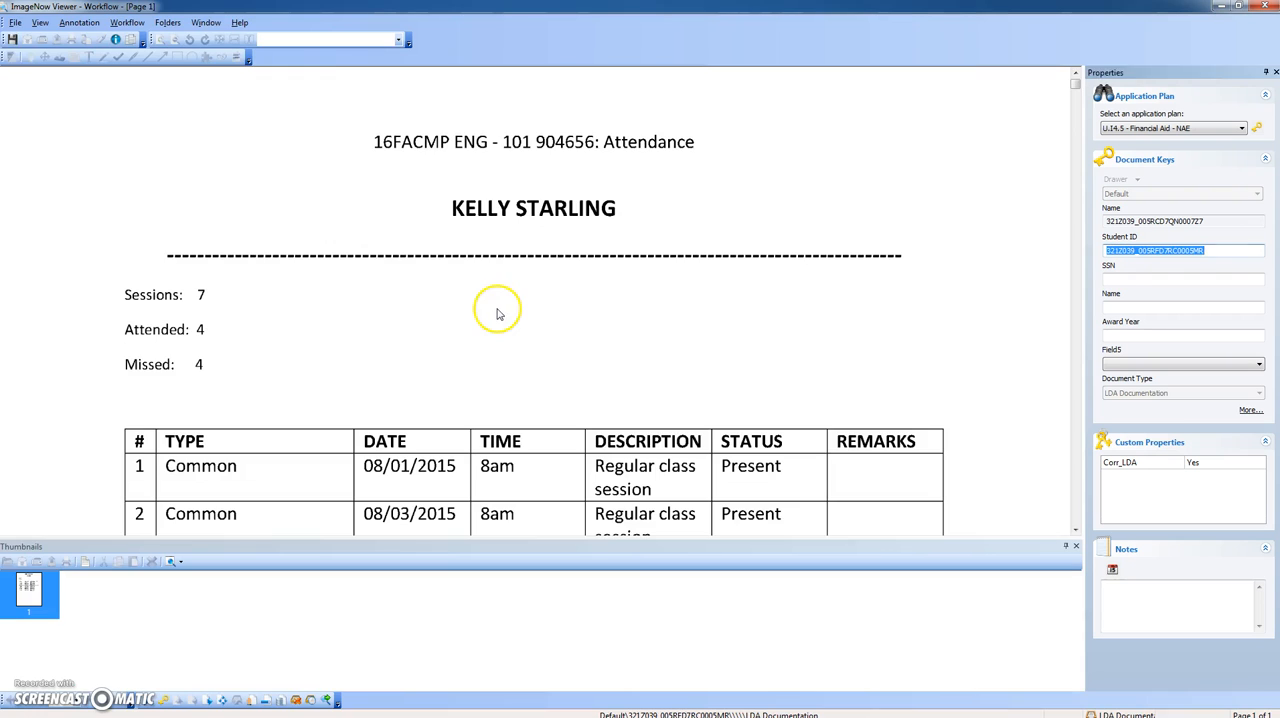
scroll(498, 312, down, 3)
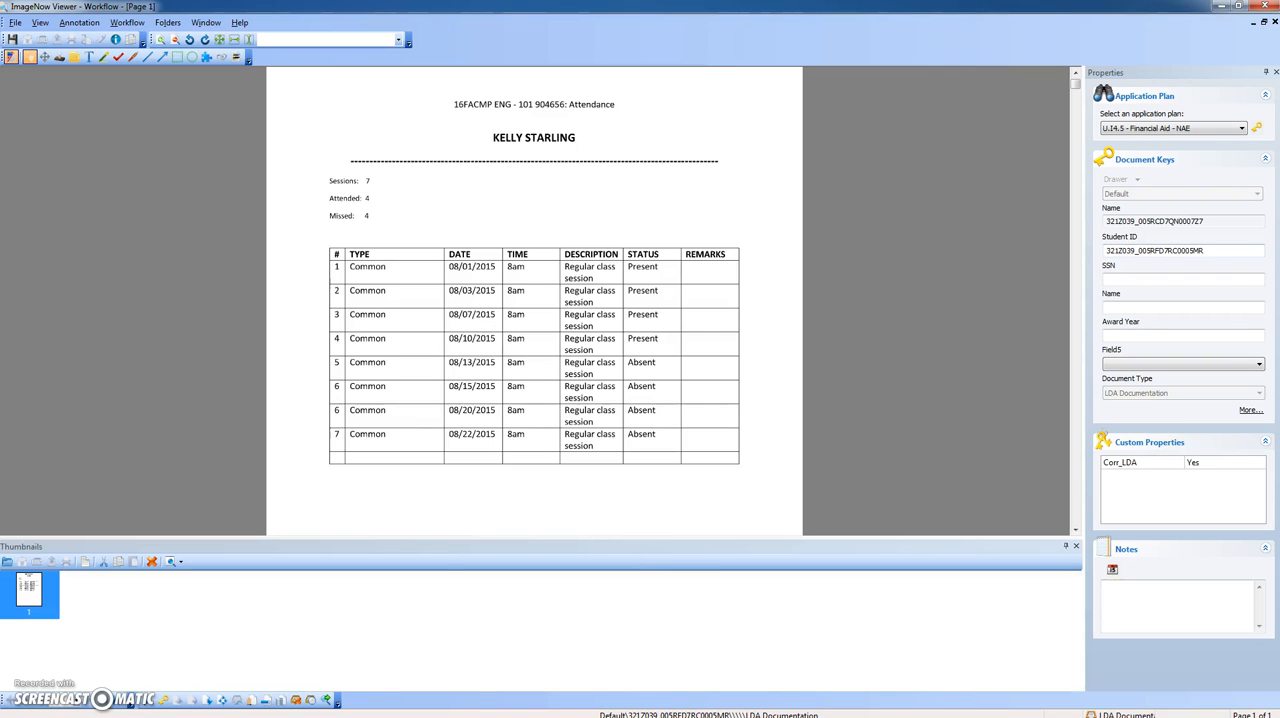
click(1257, 127)
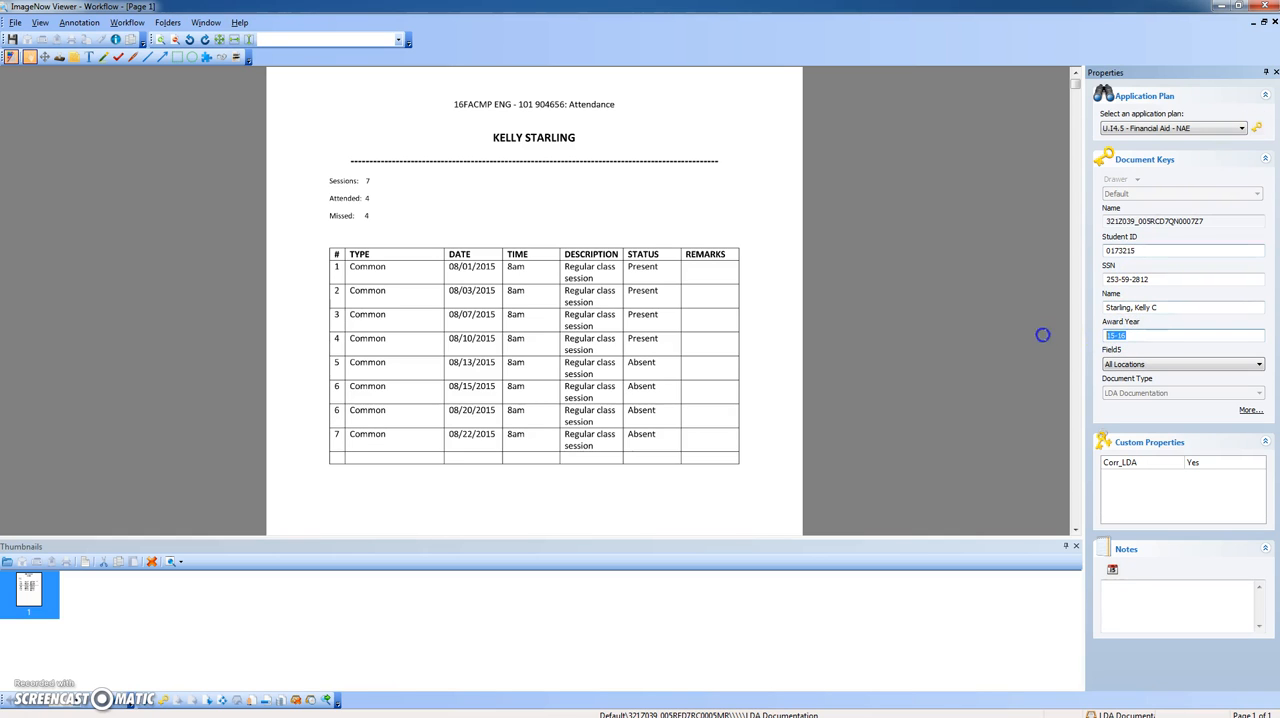
key(Tab)
key(c)
- Set the roster's Corr_LDA property to No and save it, appending it to the existing document with the same keys
click(1229, 461)
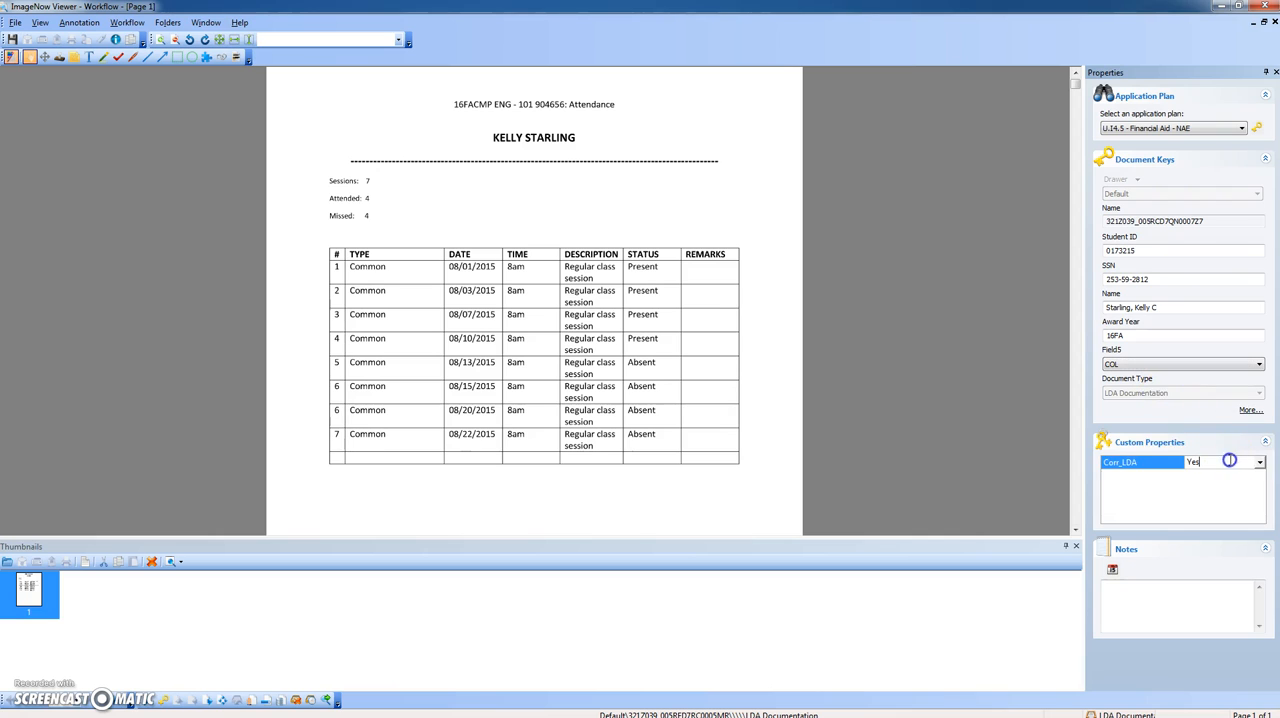
click(1257, 462)
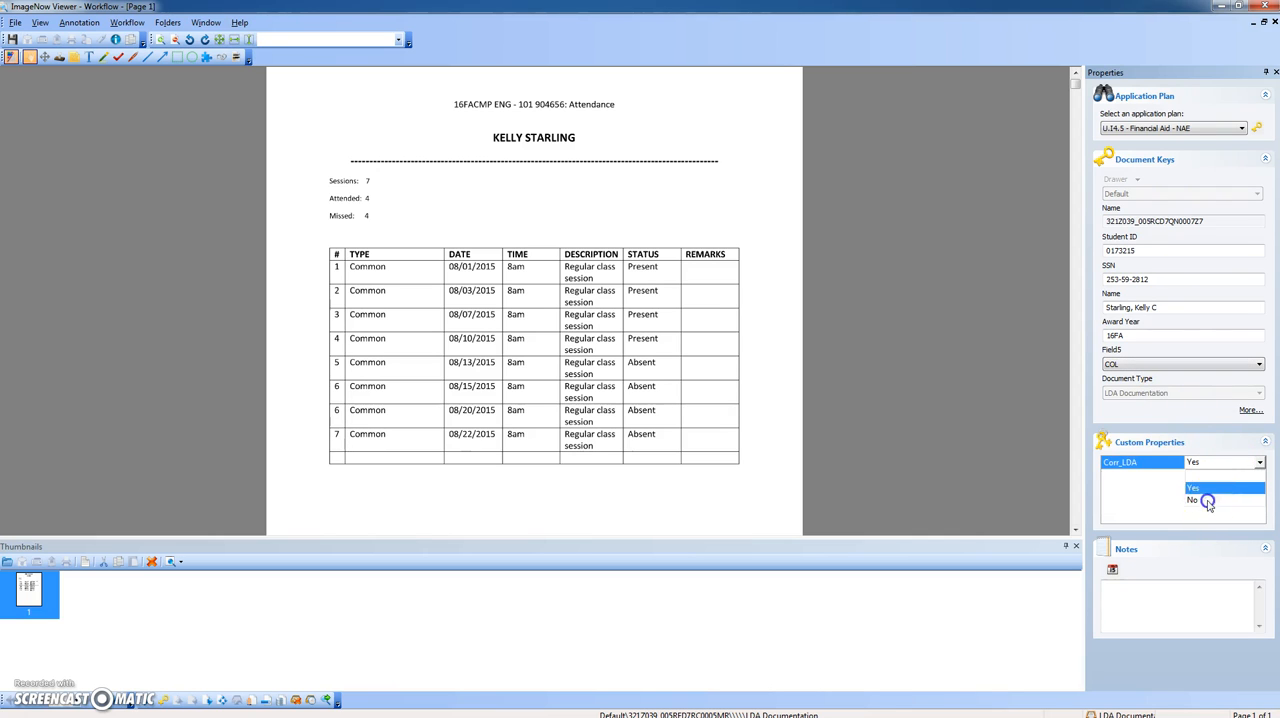
click(1208, 499)
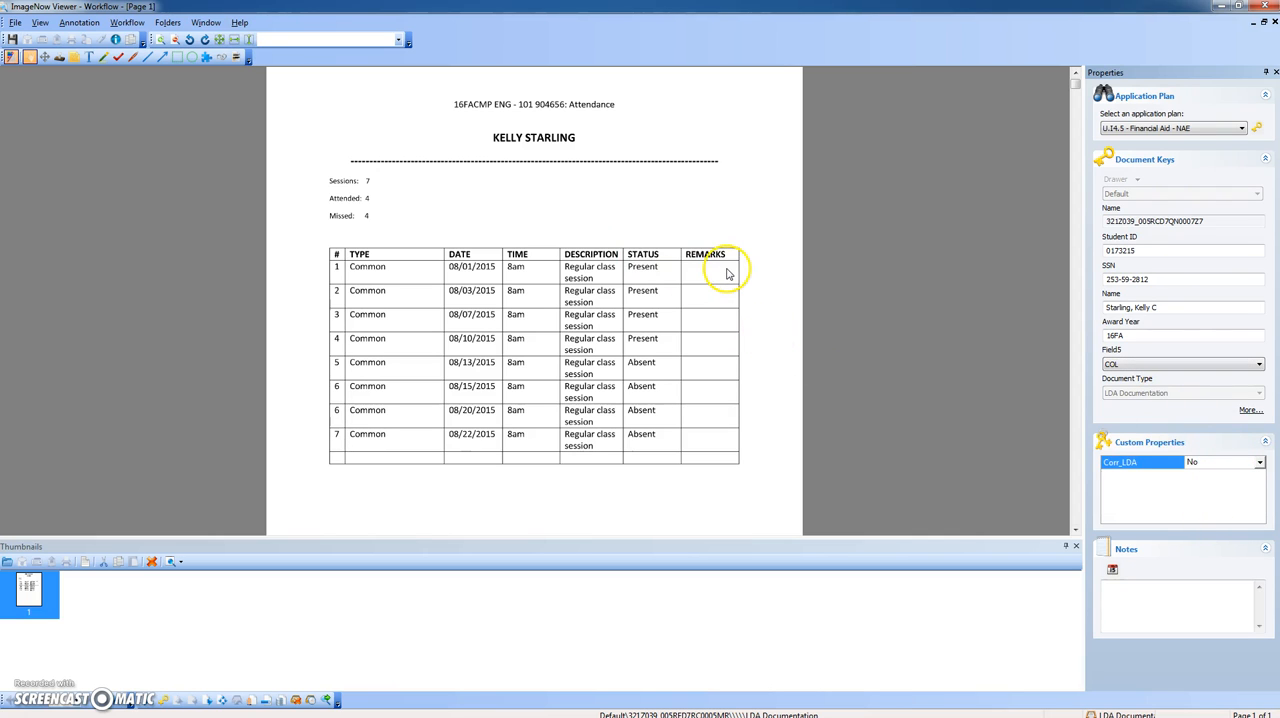
click(870, 420)
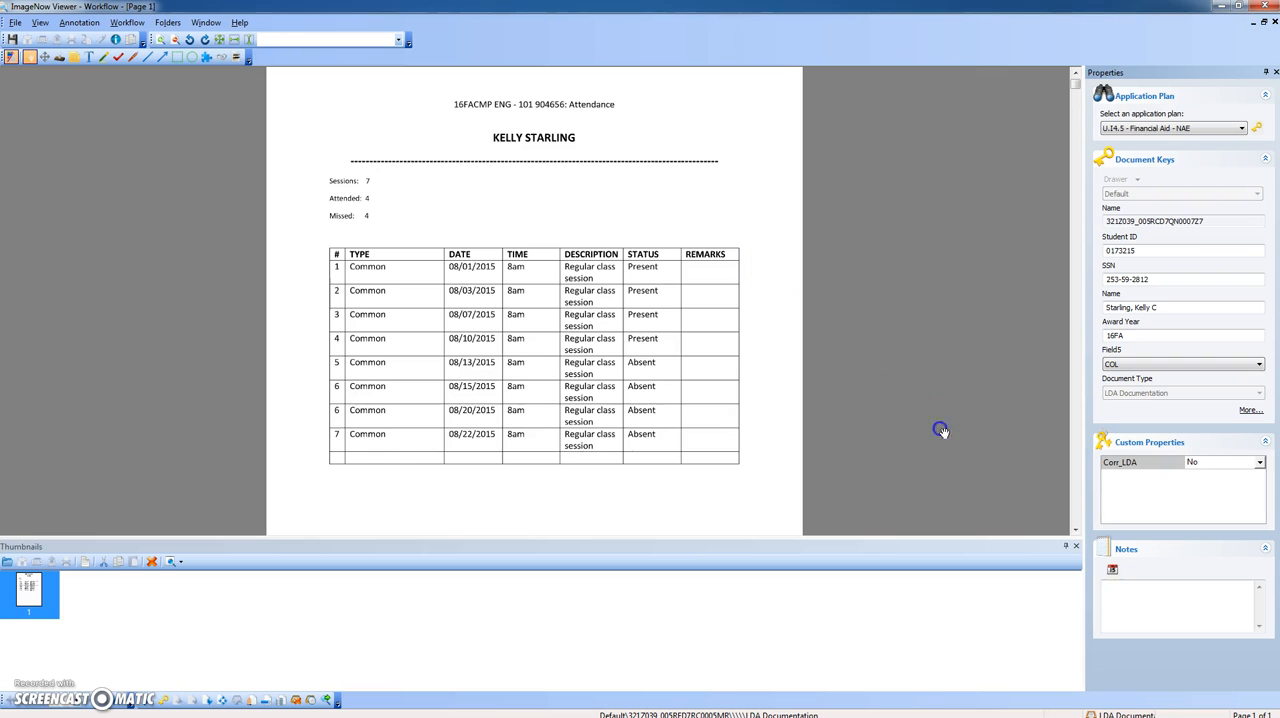
click(12, 39)
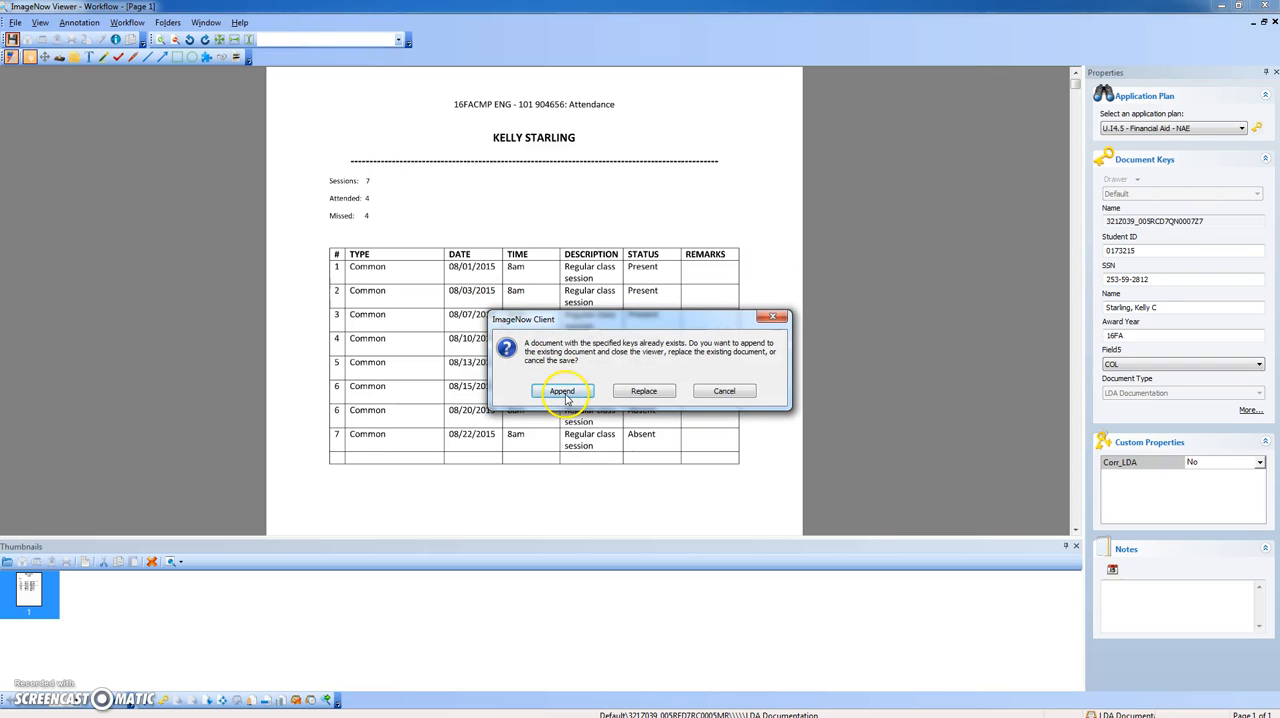
click(563, 391)
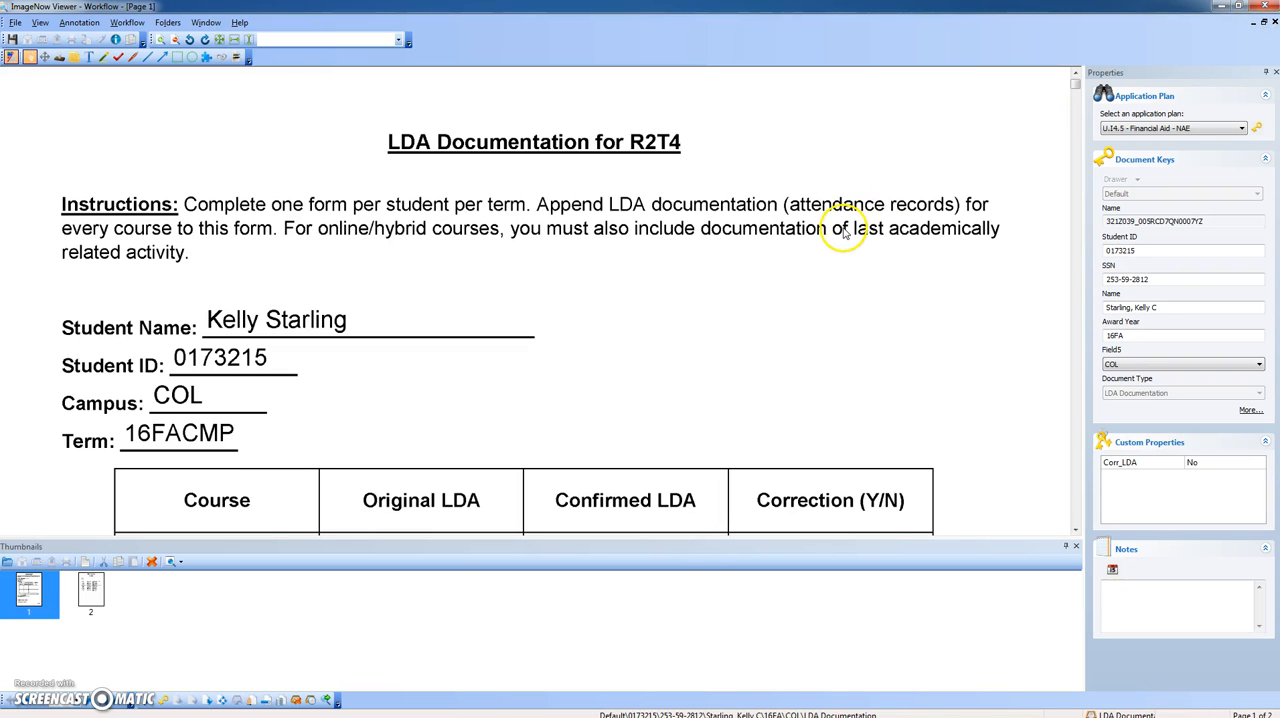
- Open the combined LDA document, check the form and roster pages, and route it forward in the workflow
double_click(846, 232)
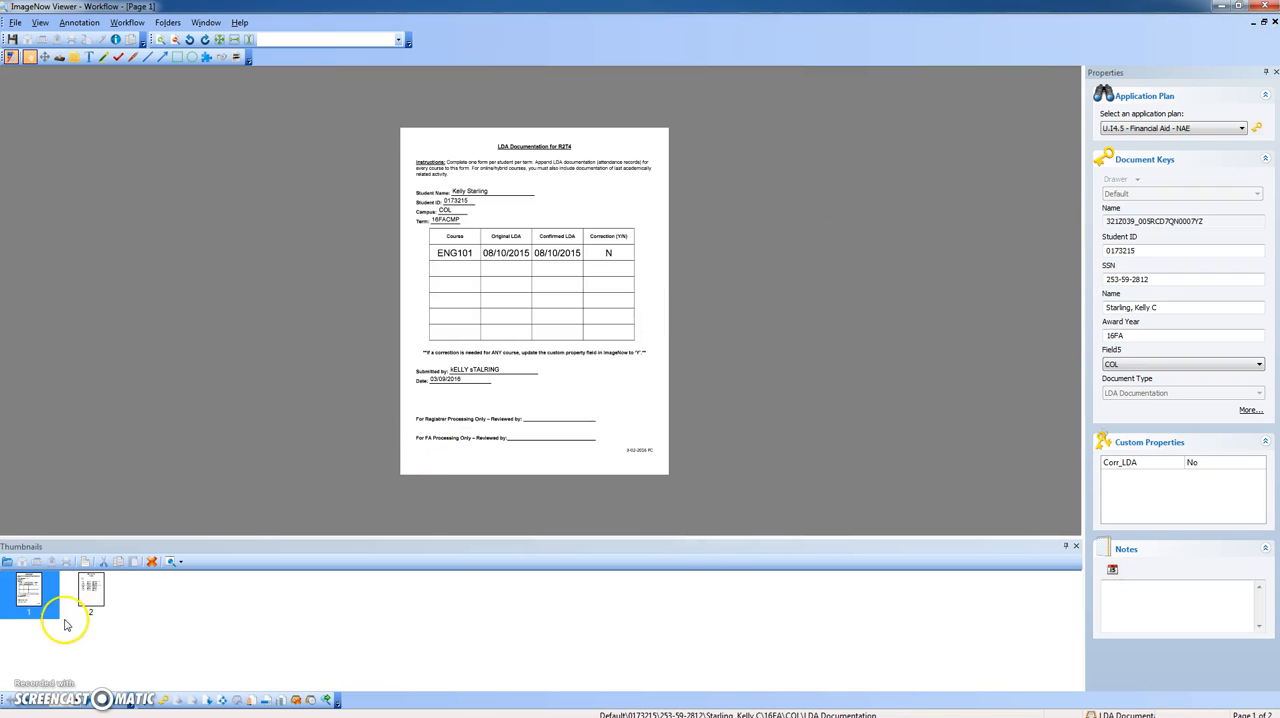
click(86, 596)
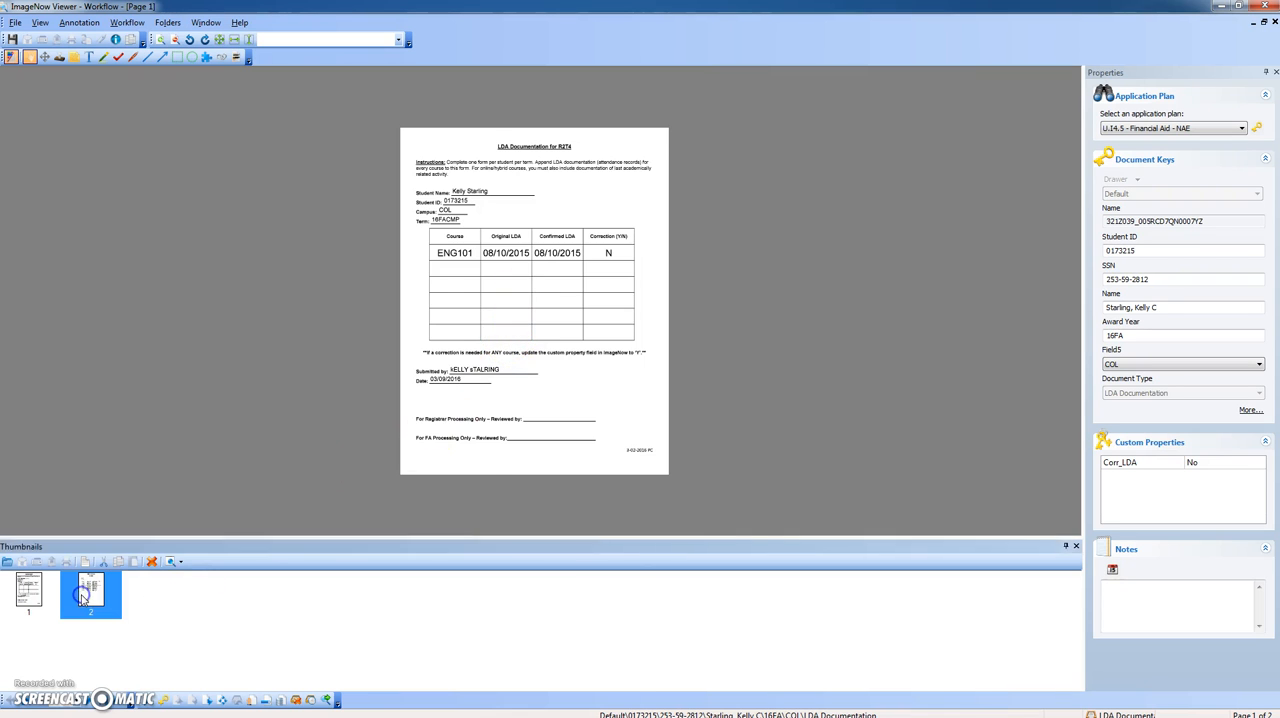
double_click(312, 388)
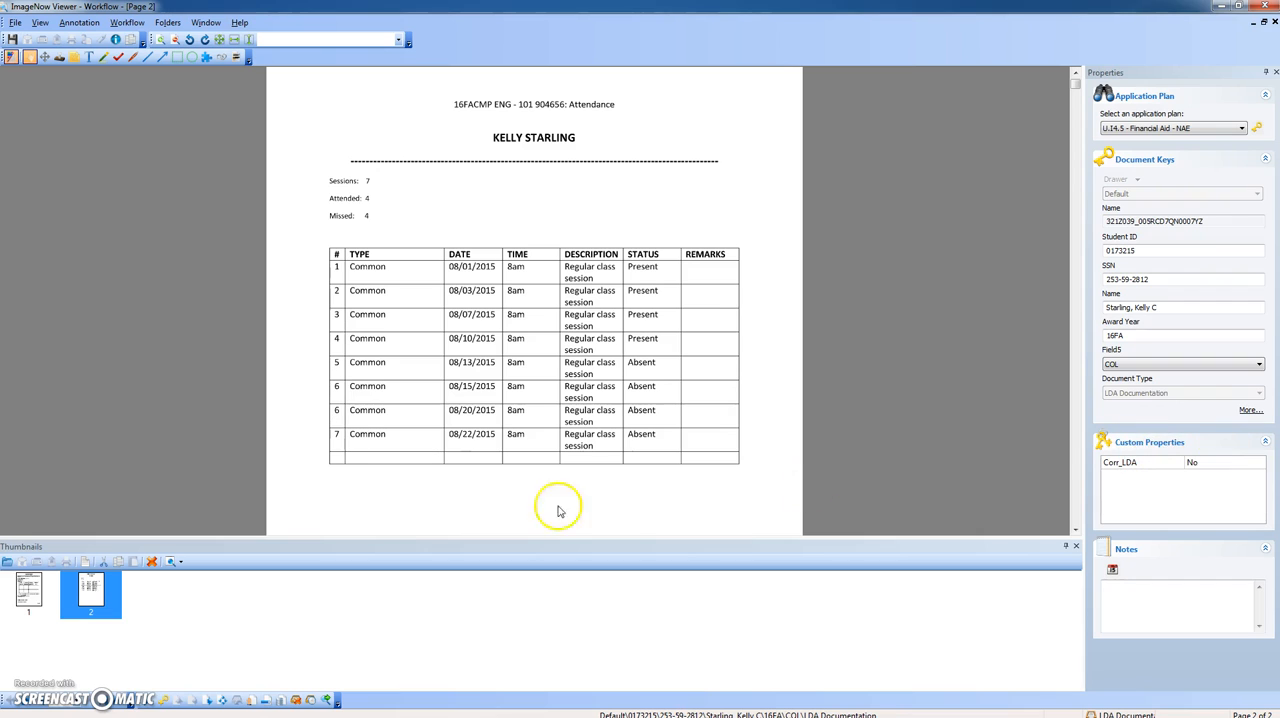
click(207, 702)
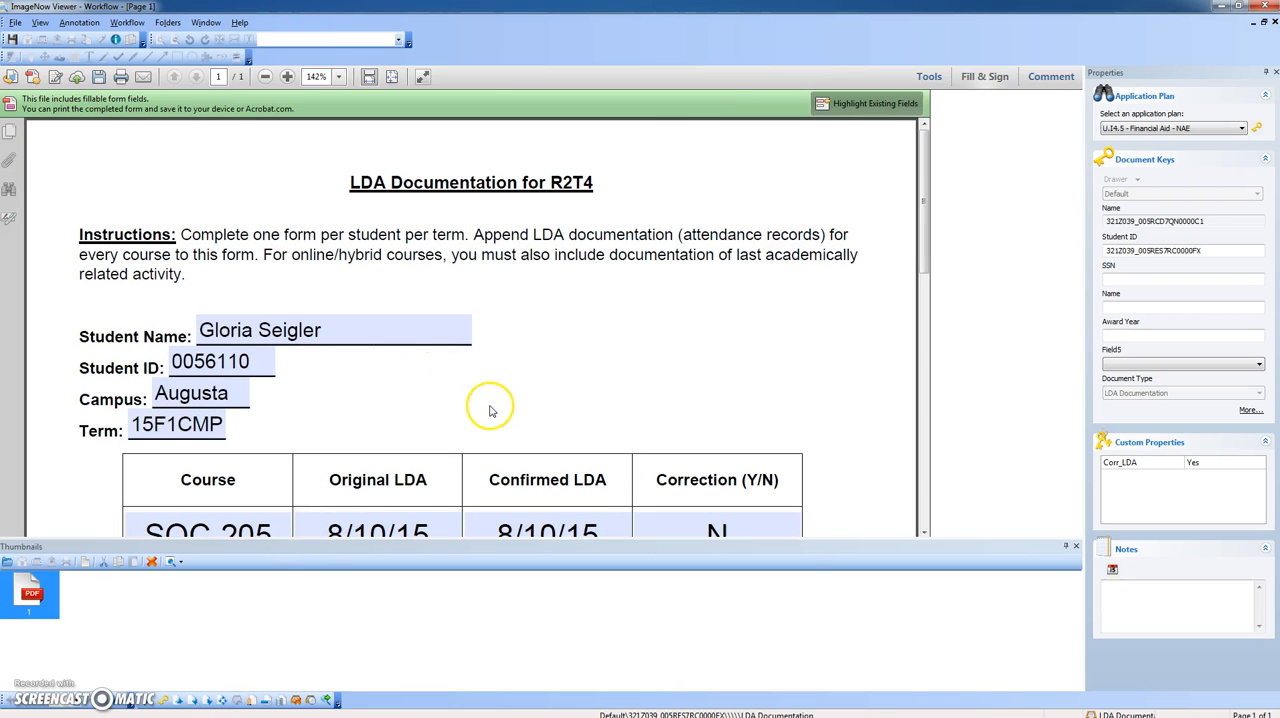
- Close the viewer and the workflow queue window, and move the ImageNow toolbar clear of the desktop icons
click(1270, 9)
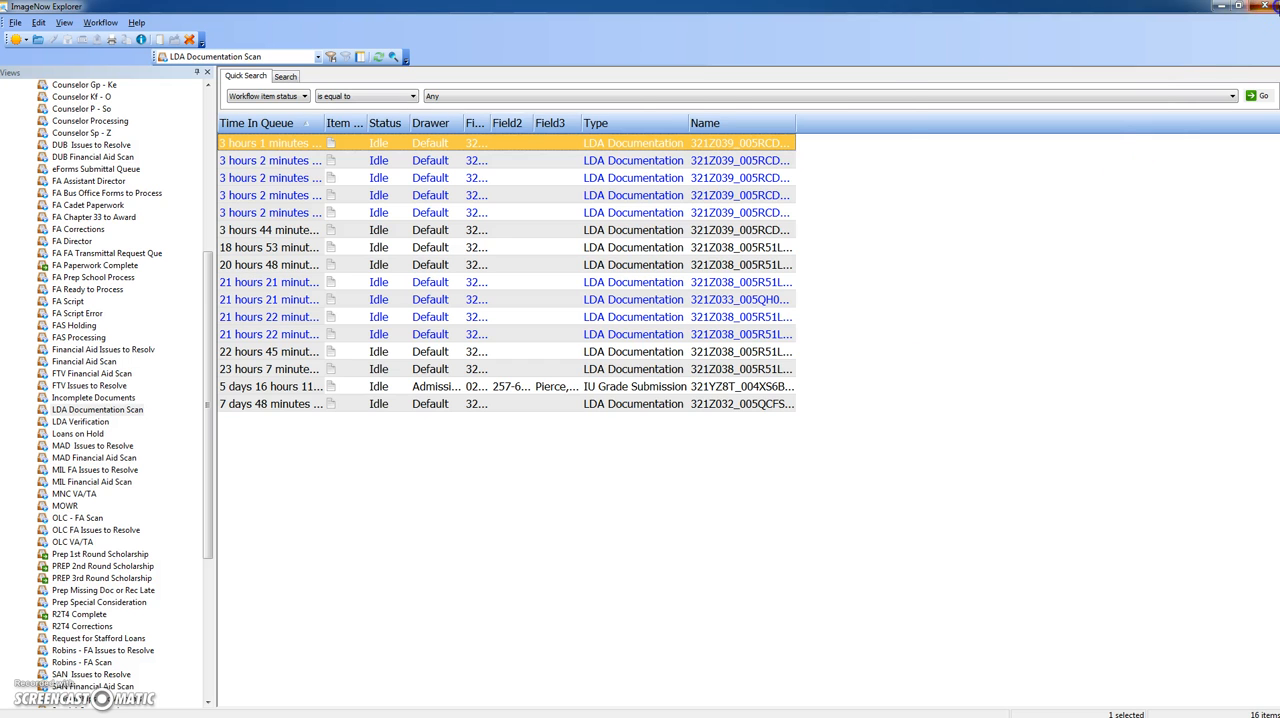
click(1272, 7)
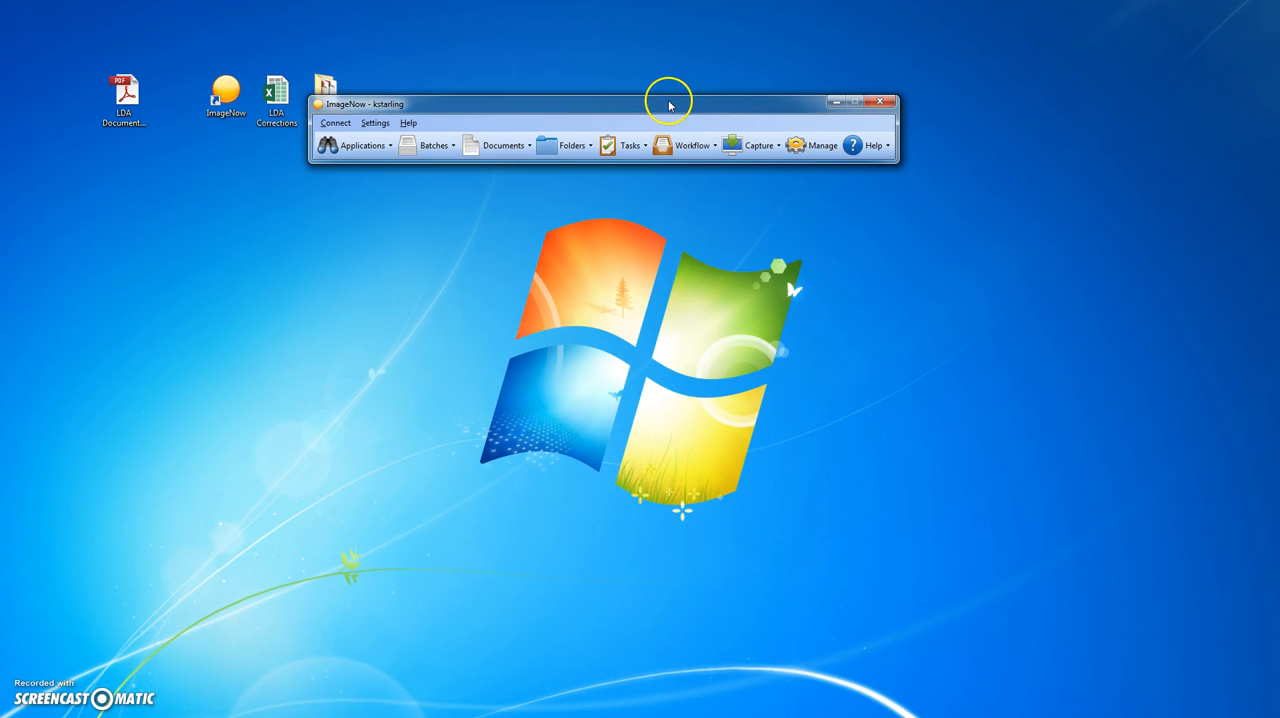
drag(669, 103, 720, 67)
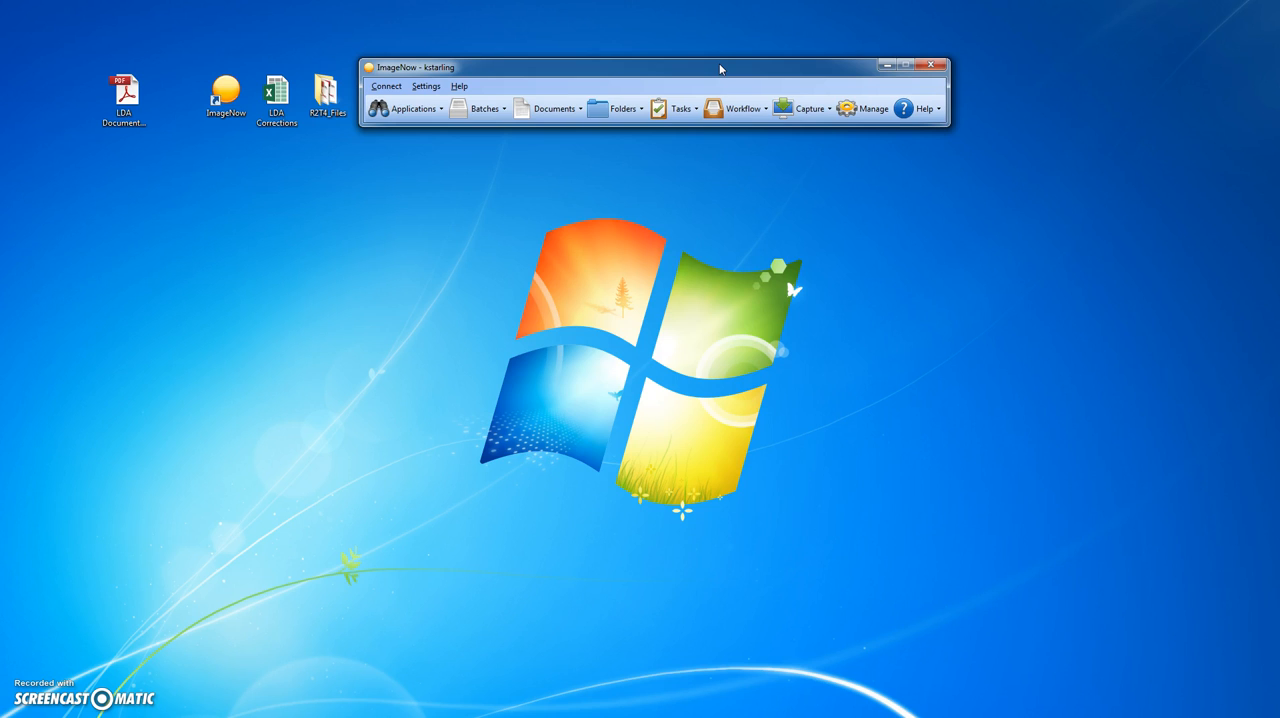